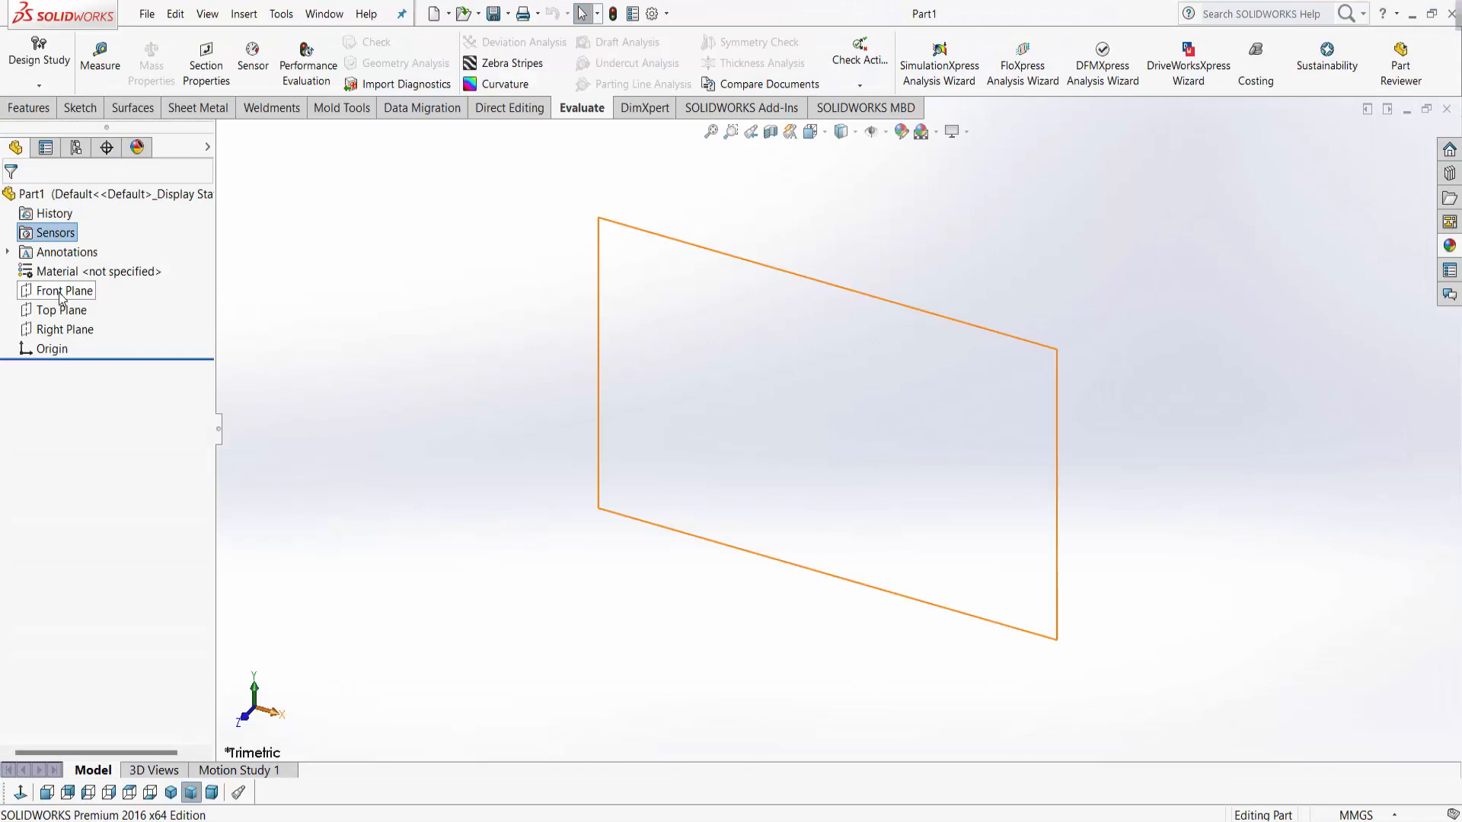
- Start a sketch on the Front Plane and draw a horizontal line about 65 mm long through the origin
left_click(65, 291)
left_click(85, 272)
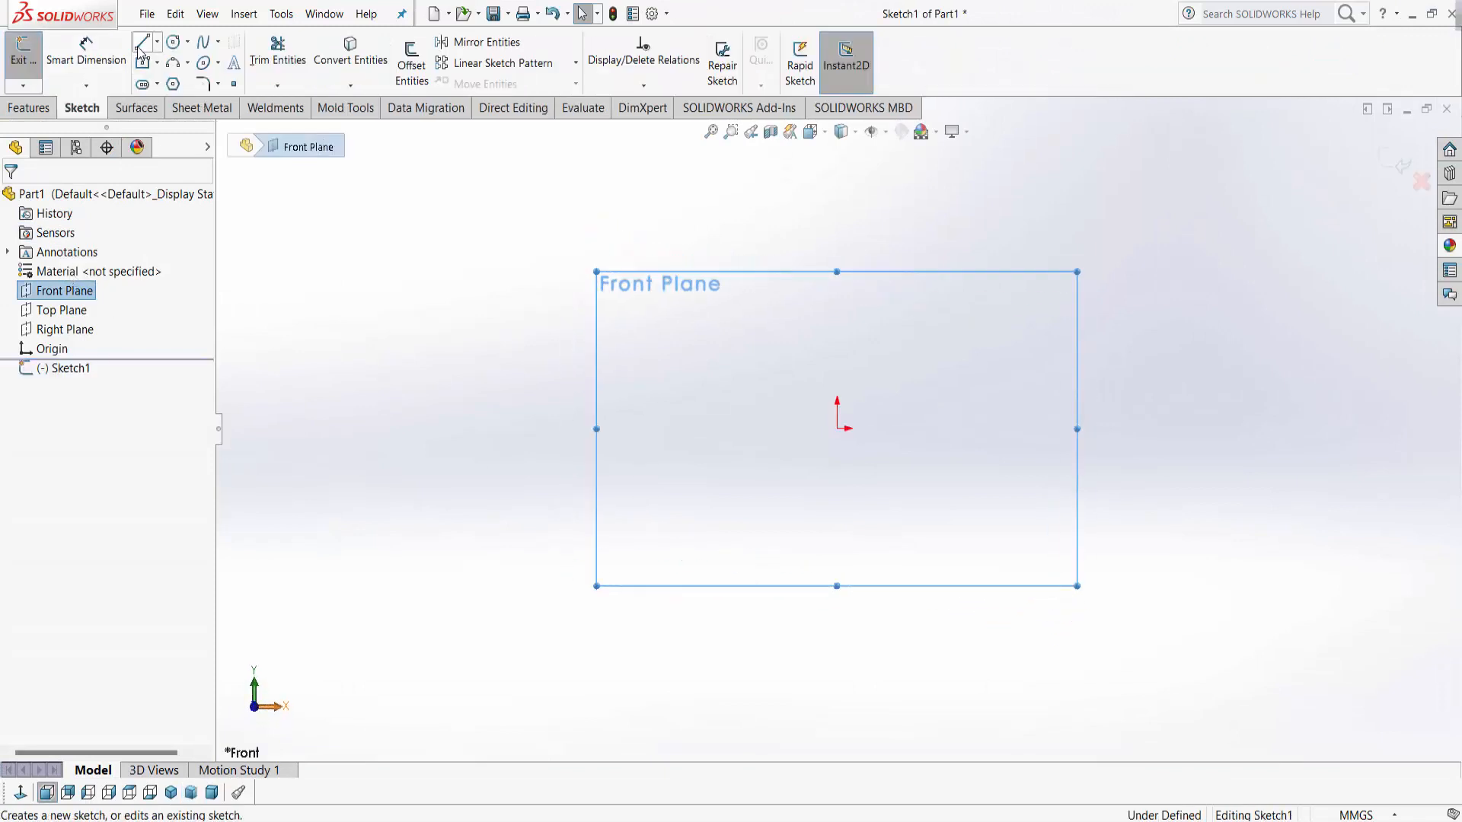
left_click(142, 41)
left_click(751, 429)
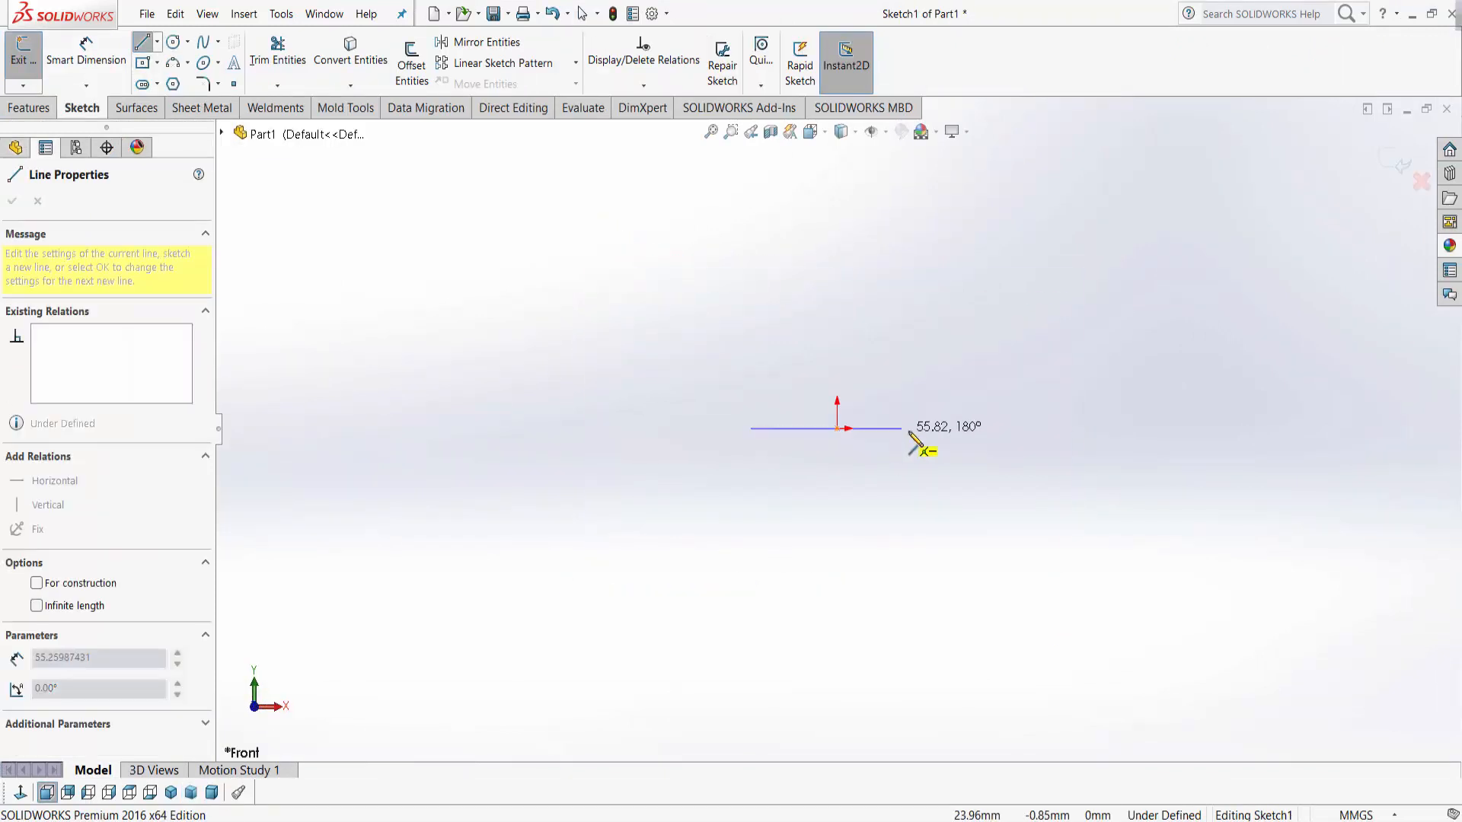
left_click(928, 429)
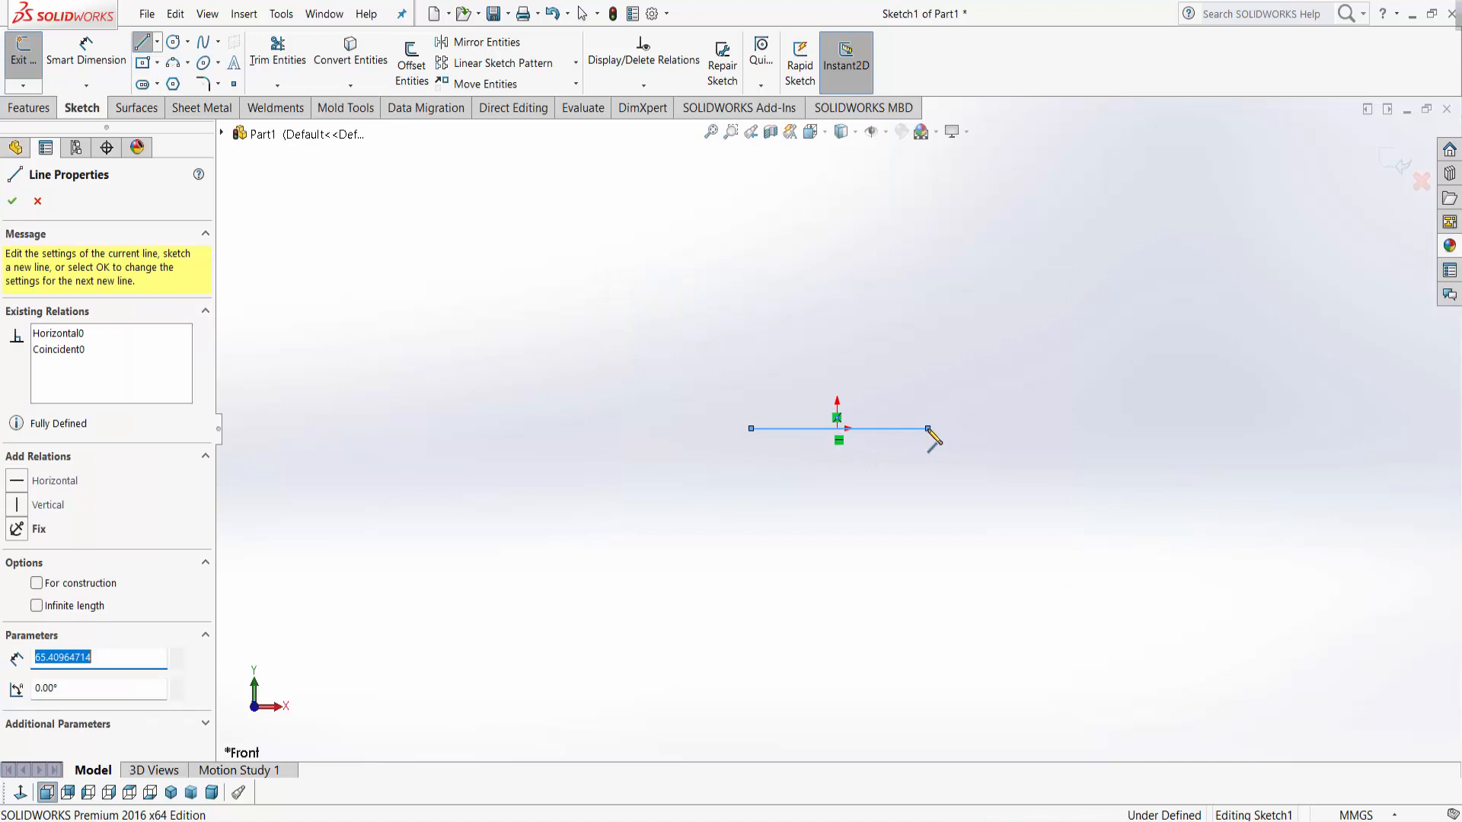
right_click(930, 431)
left_click(958, 444)
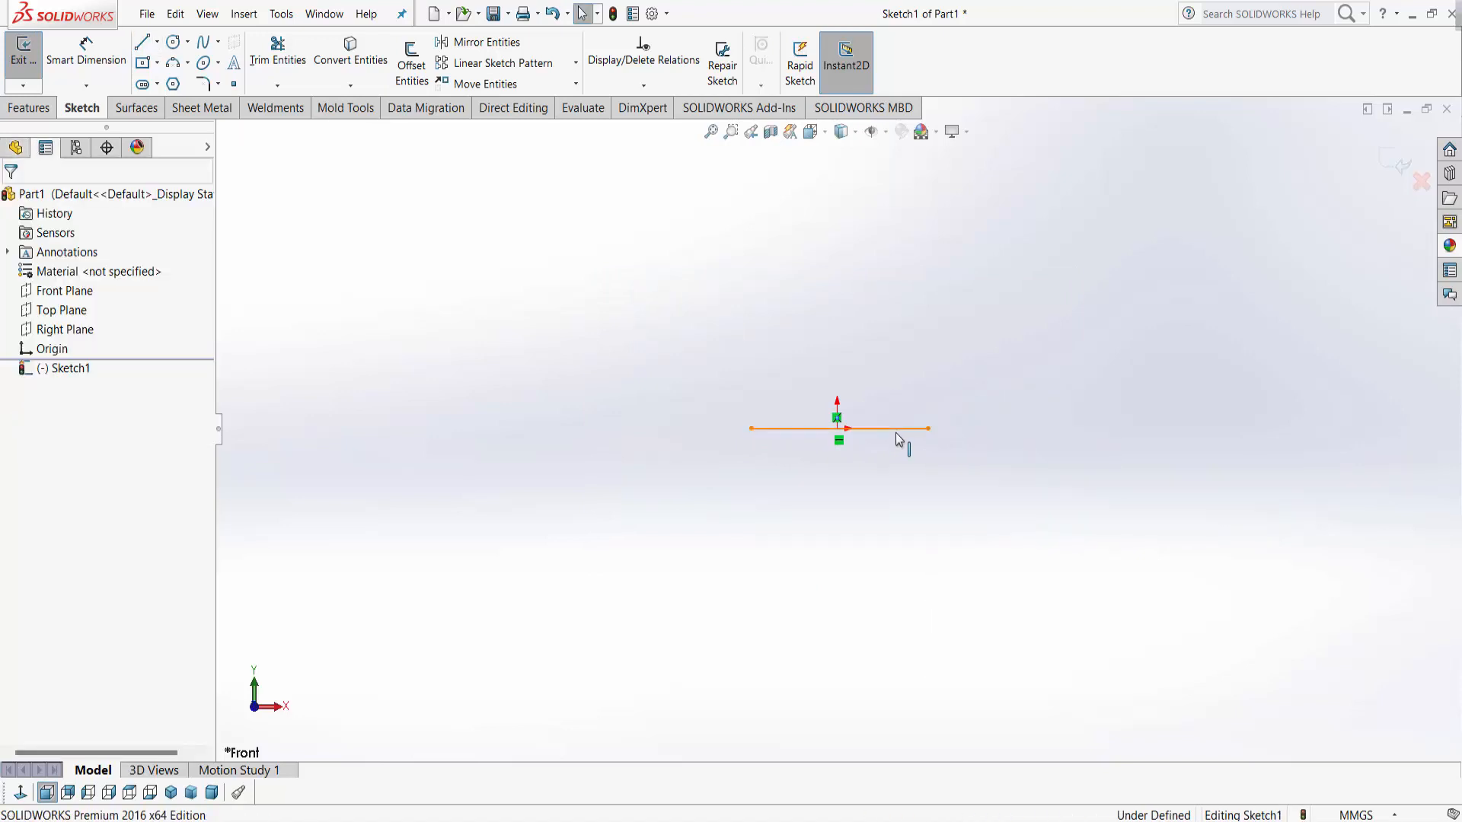
- Make the horizontal line's midpoint coincident with the origin
right_click(898, 431)
left_click(973, 498)
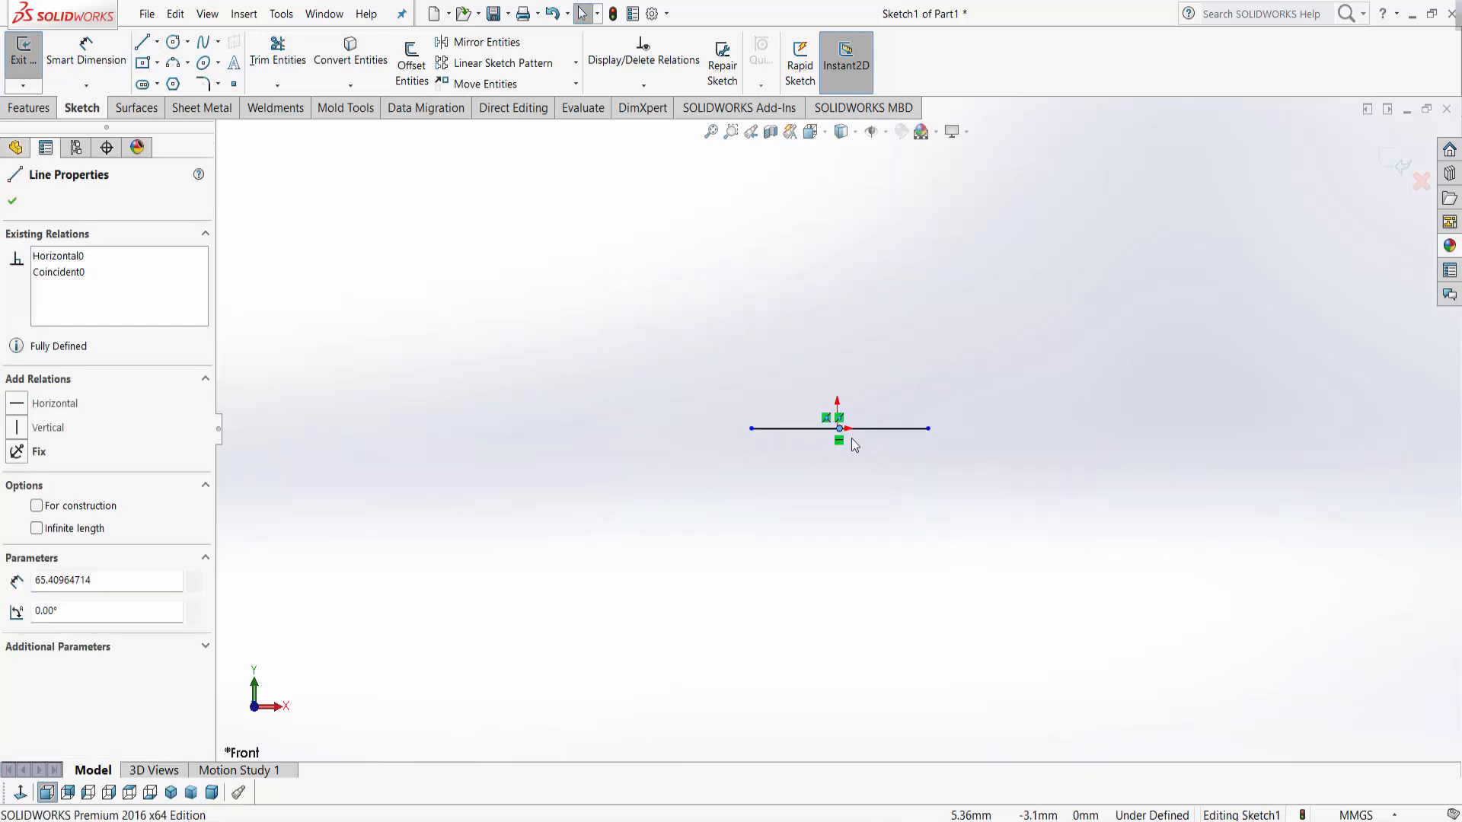
scroll(828, 392, "down", 5)
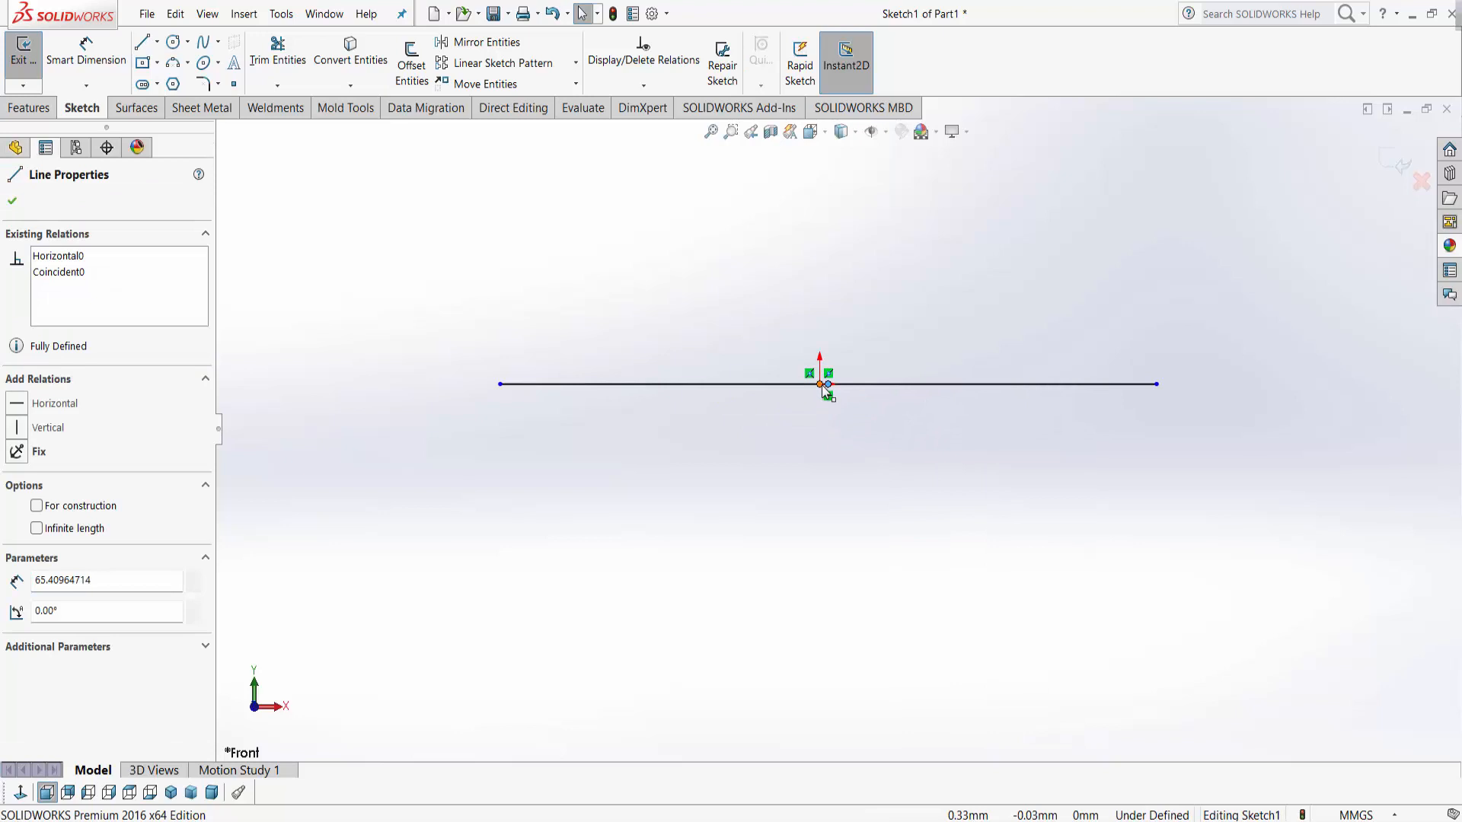
left_click(820, 385, "ctrl")
left_click(900, 318)
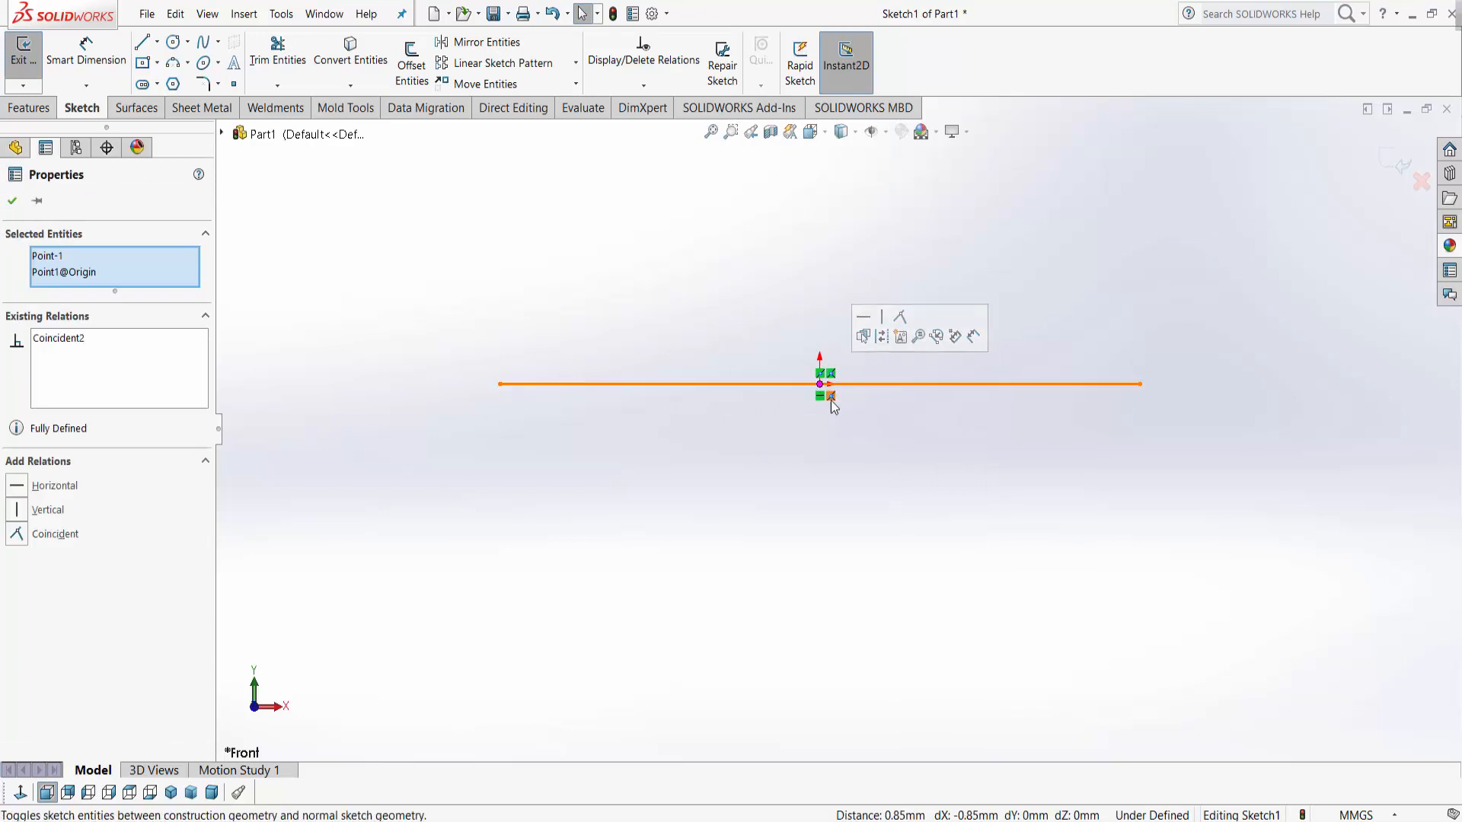
- From the base line's left end, draw a stepped chain: up, about 33 mm left, about 36 mm up, right, and about 26 mm up
scroll(833, 406, "up", 6)
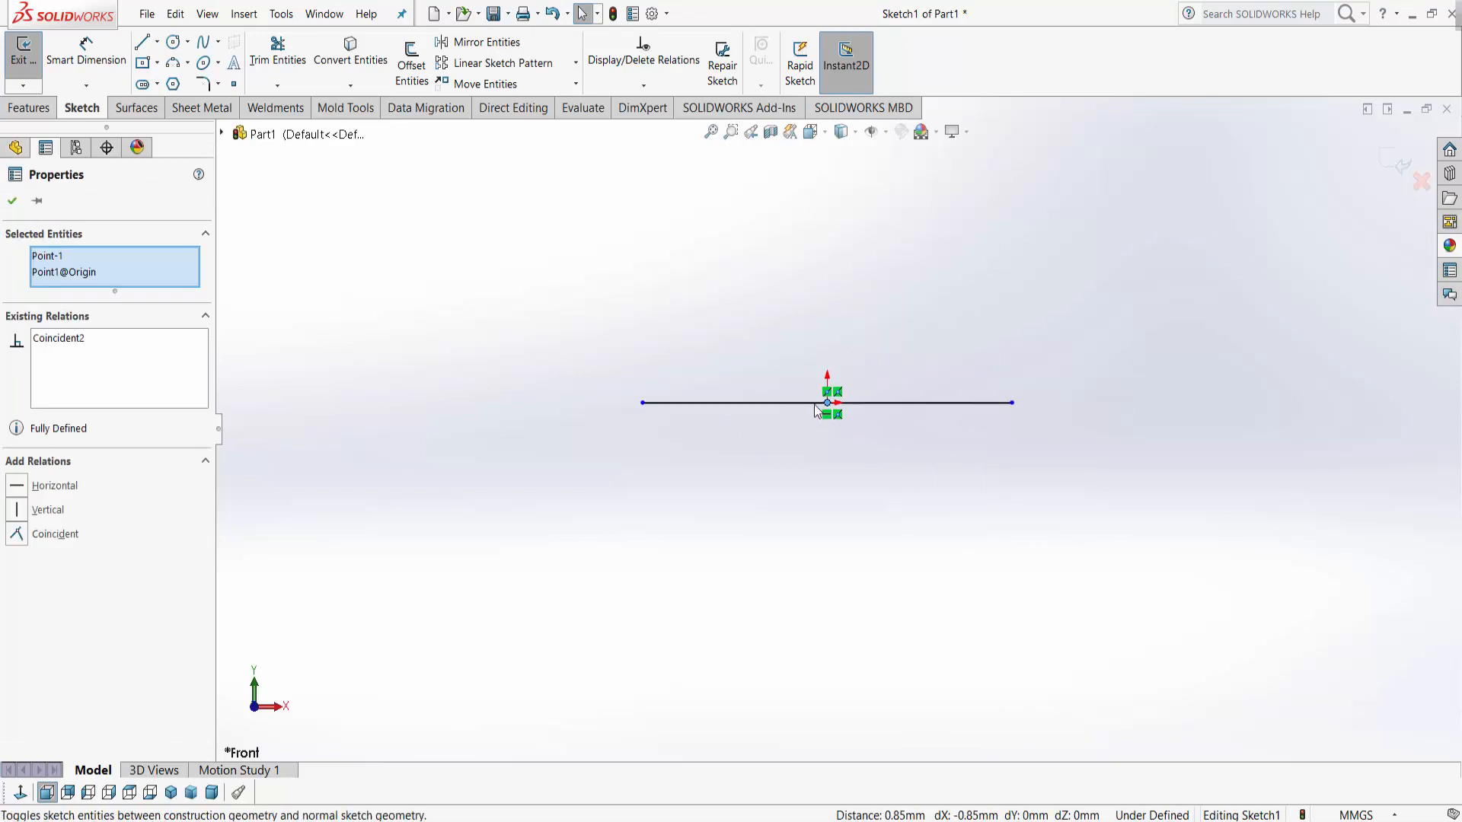
left_click(142, 44)
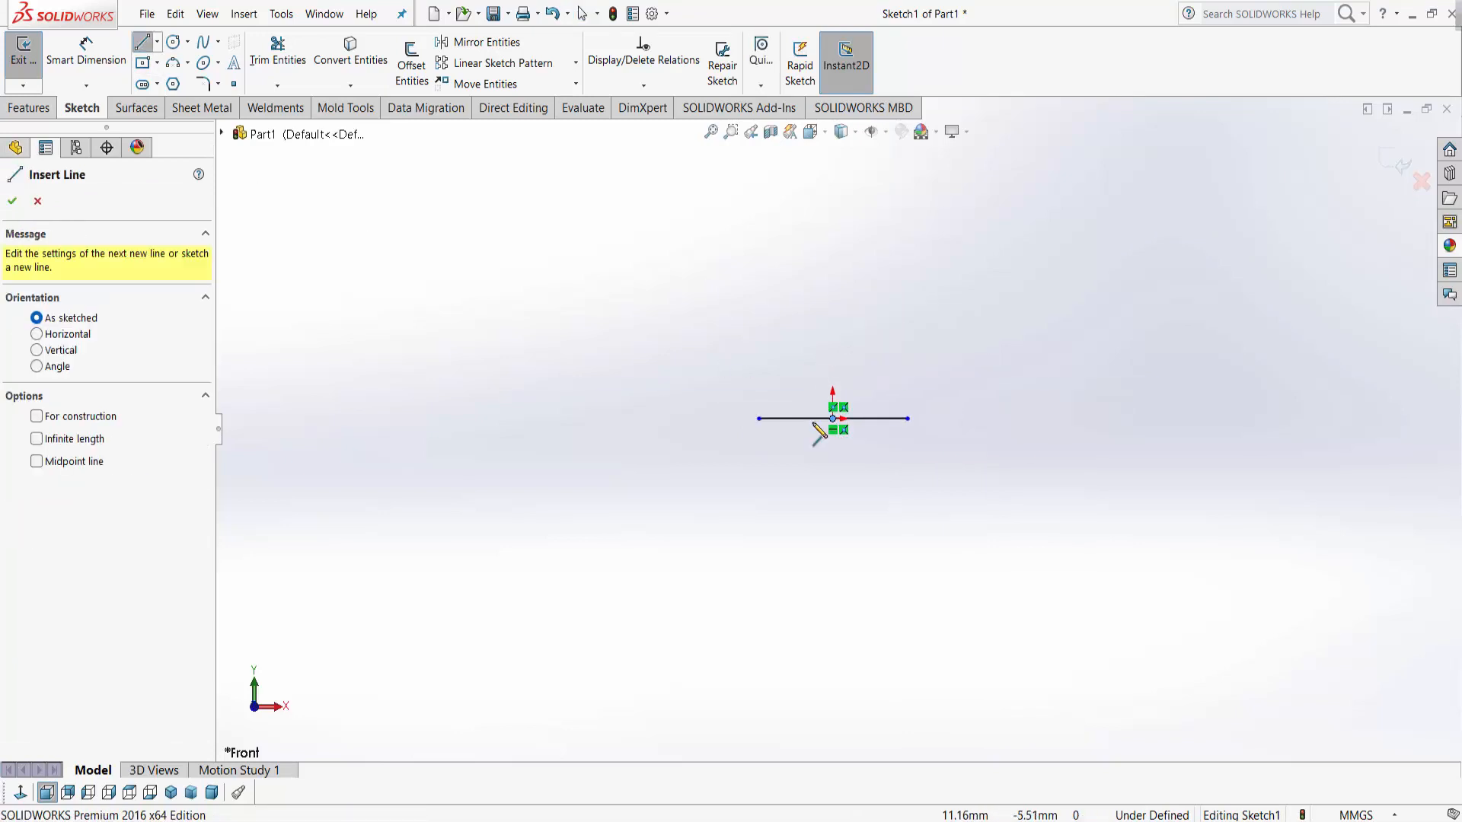
left_click(759, 419)
left_click(759, 376)
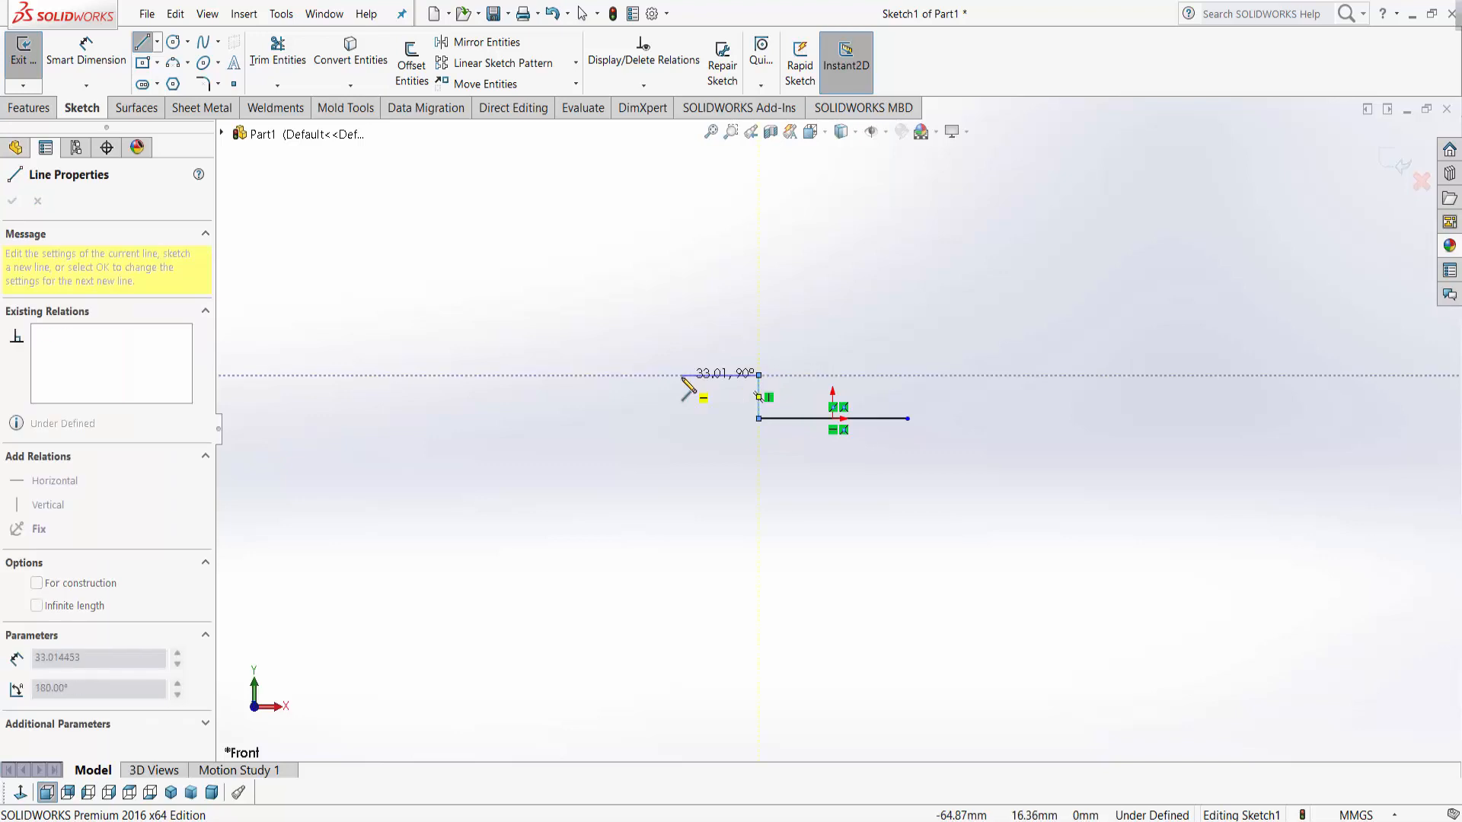
left_click(682, 375)
left_click(681, 286)
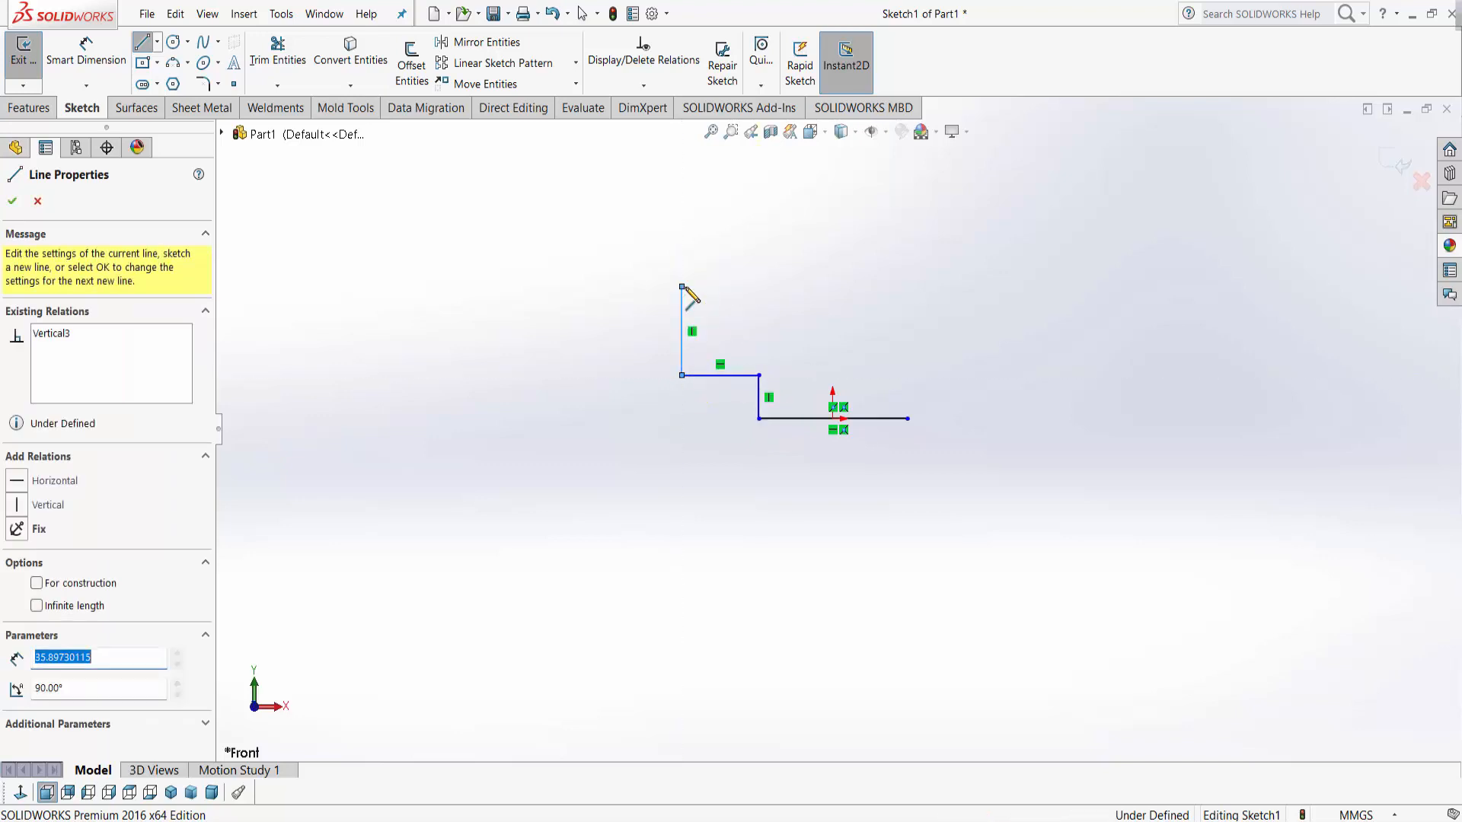
left_click(787, 287)
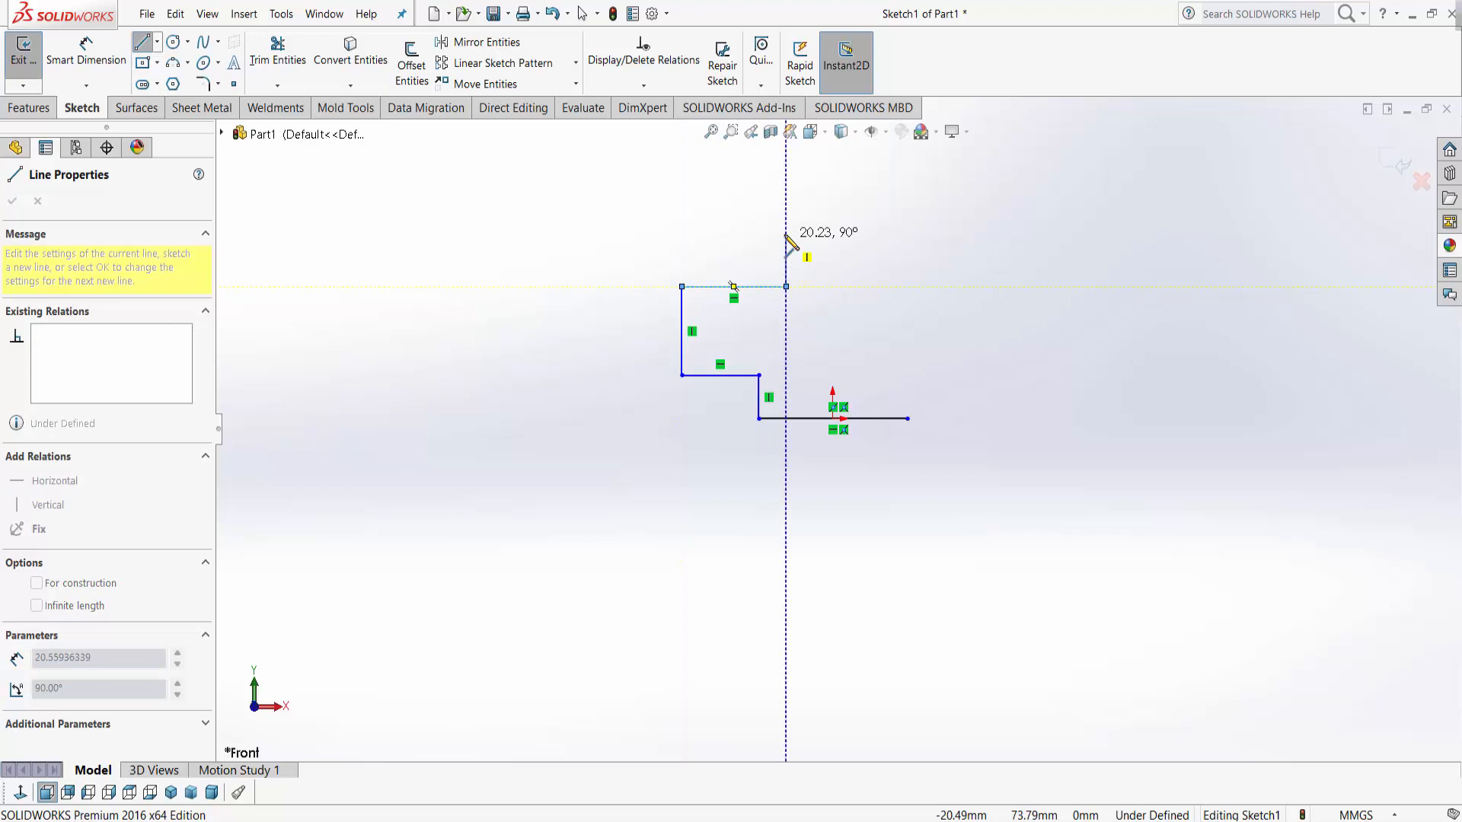
left_click(785, 217)
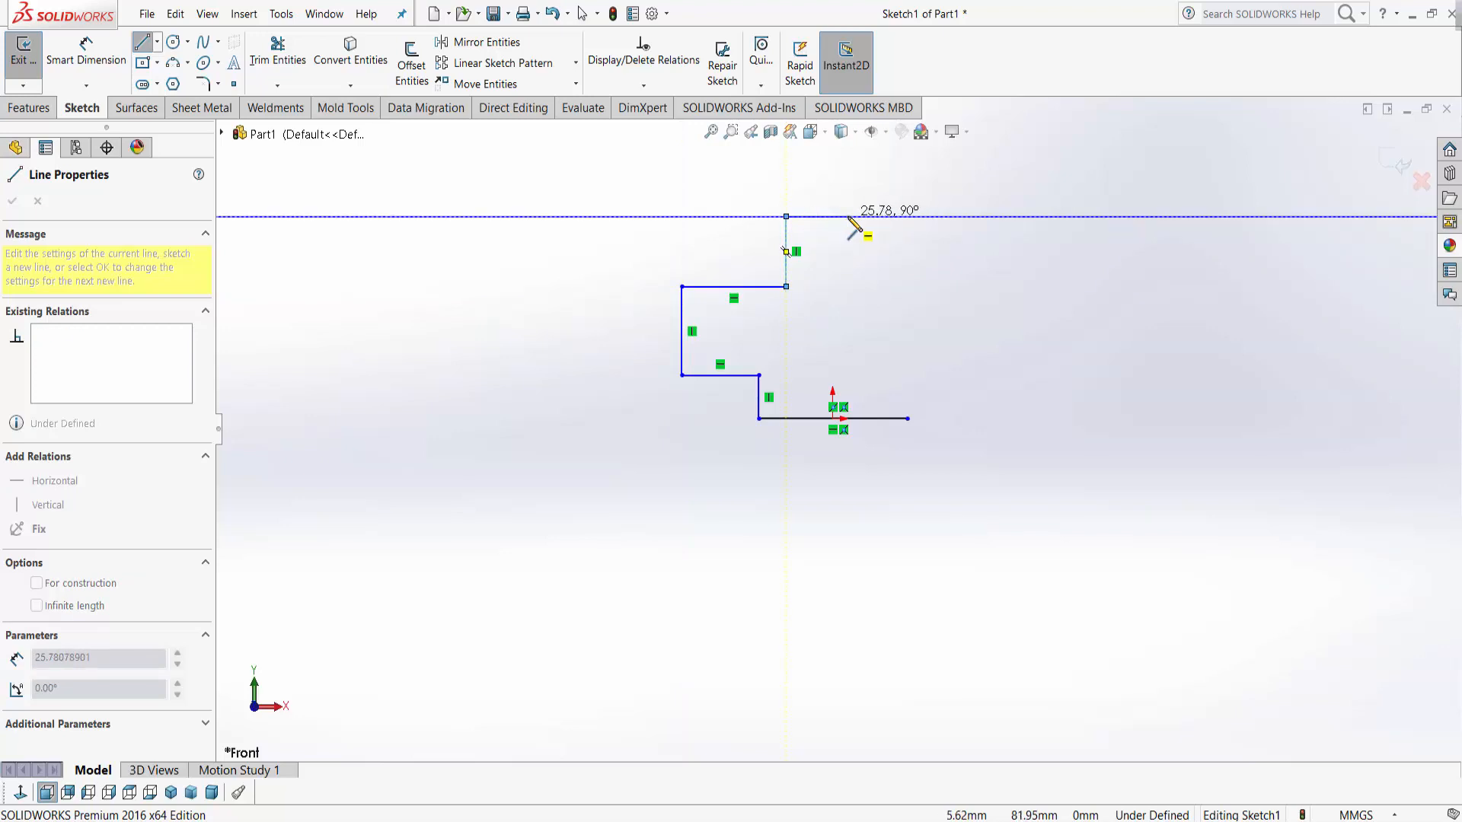
- Close the profile with lines right, about 39 mm down, about 100 mm right, about 19 mm down, left, and down to the base line's right end
left_click(849, 217)
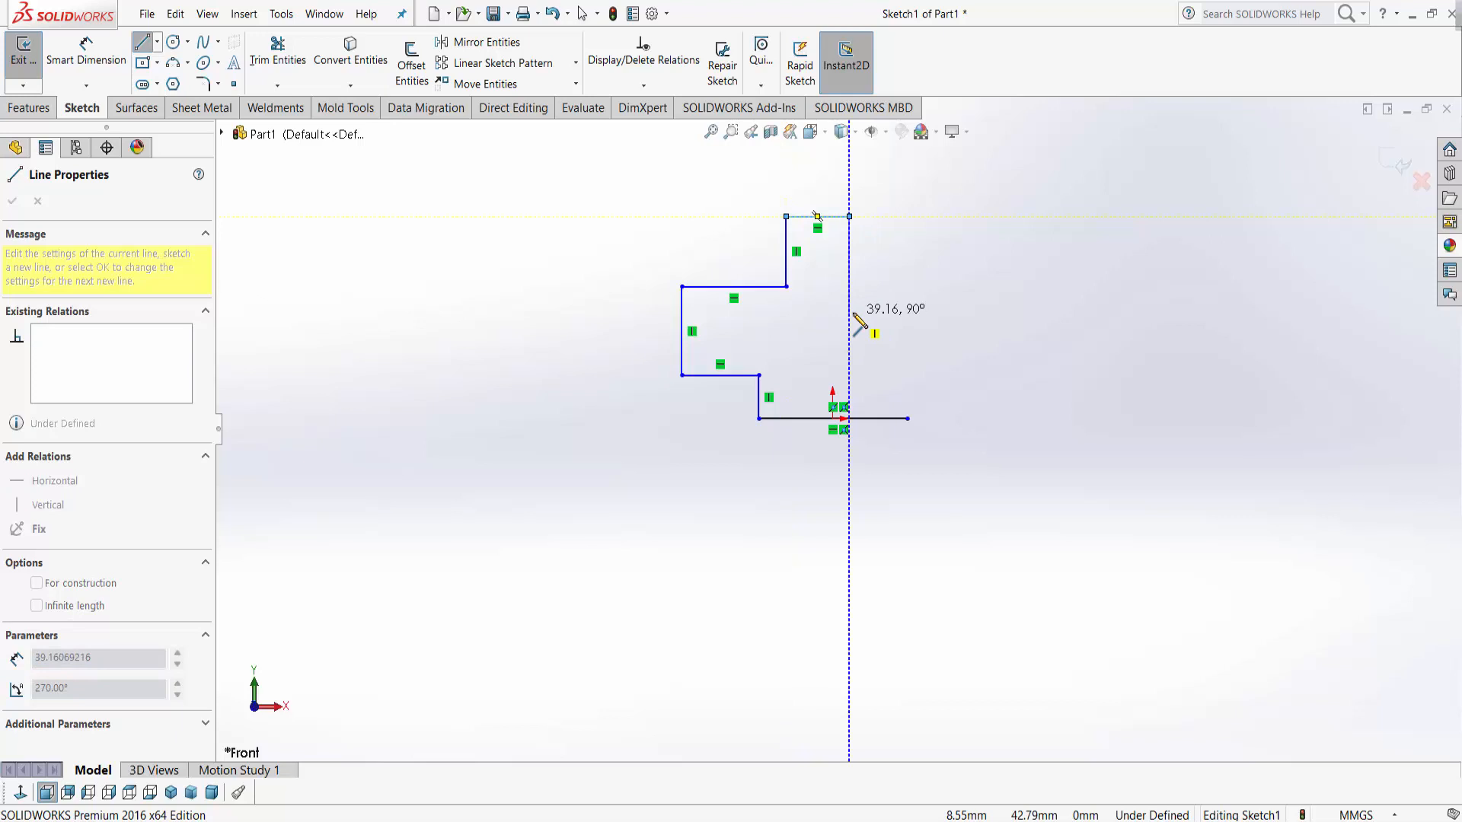
left_click(849, 312)
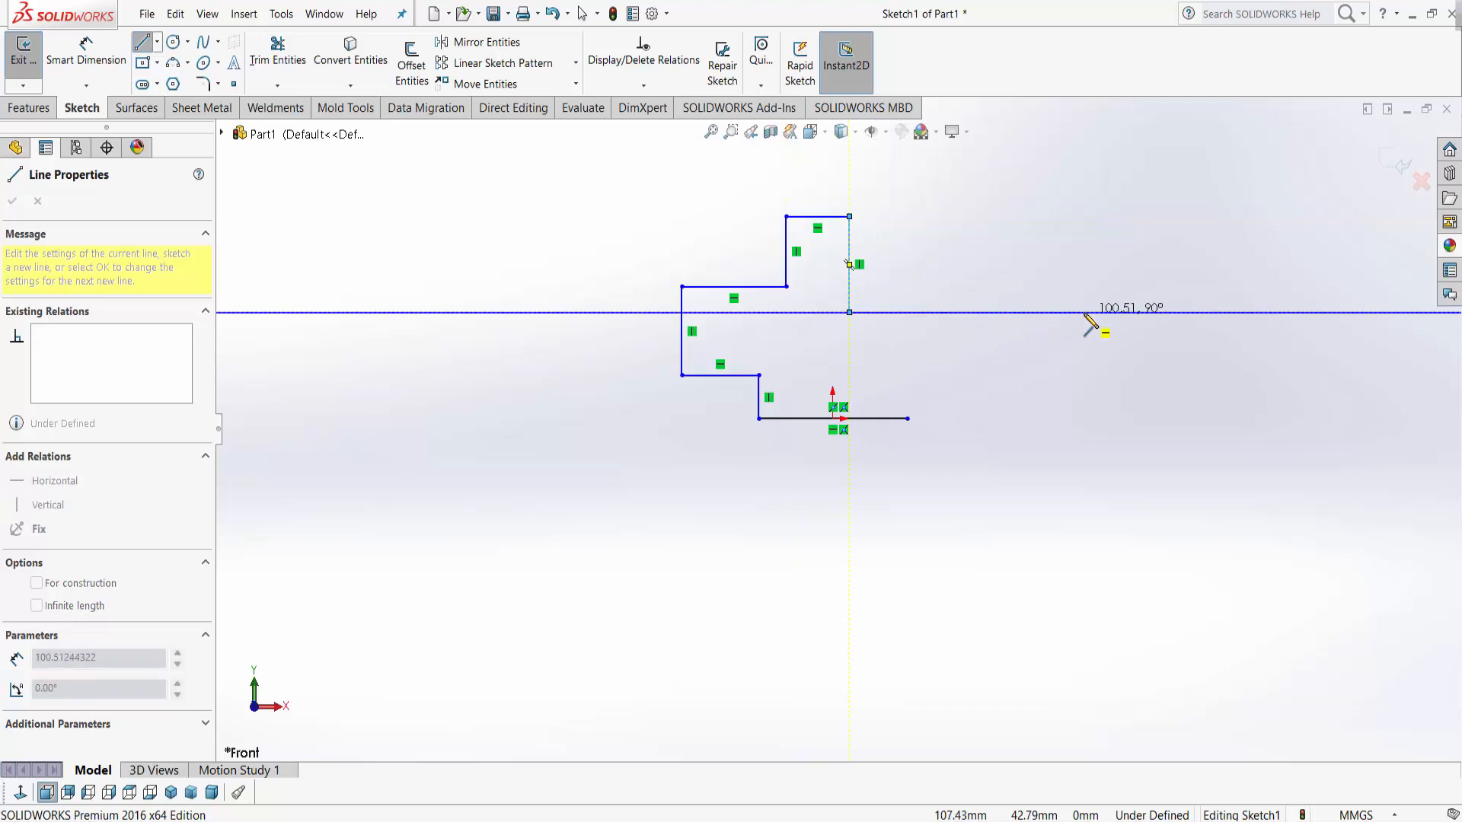
left_click(1083, 358)
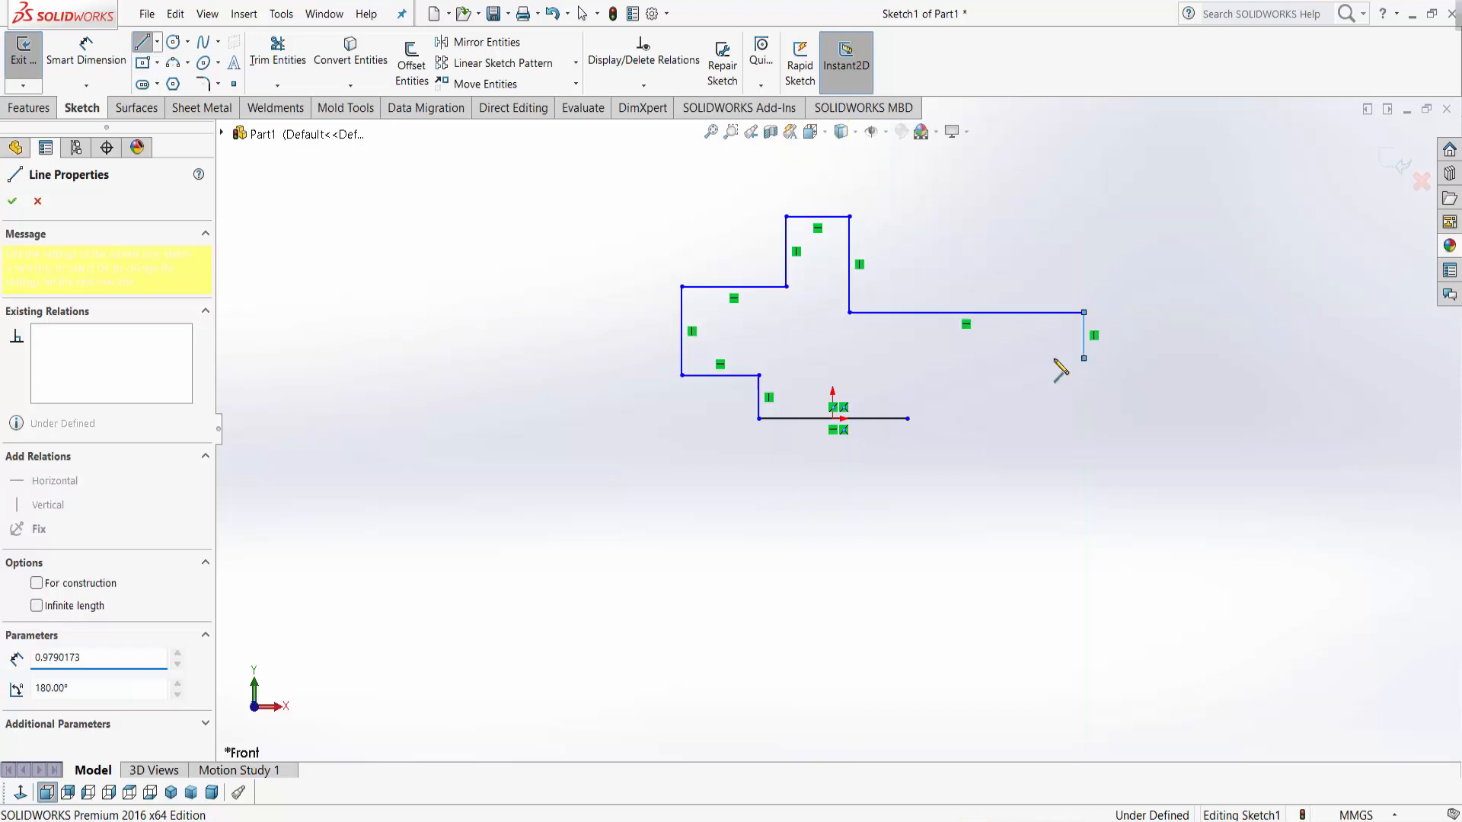
left_click(907, 358)
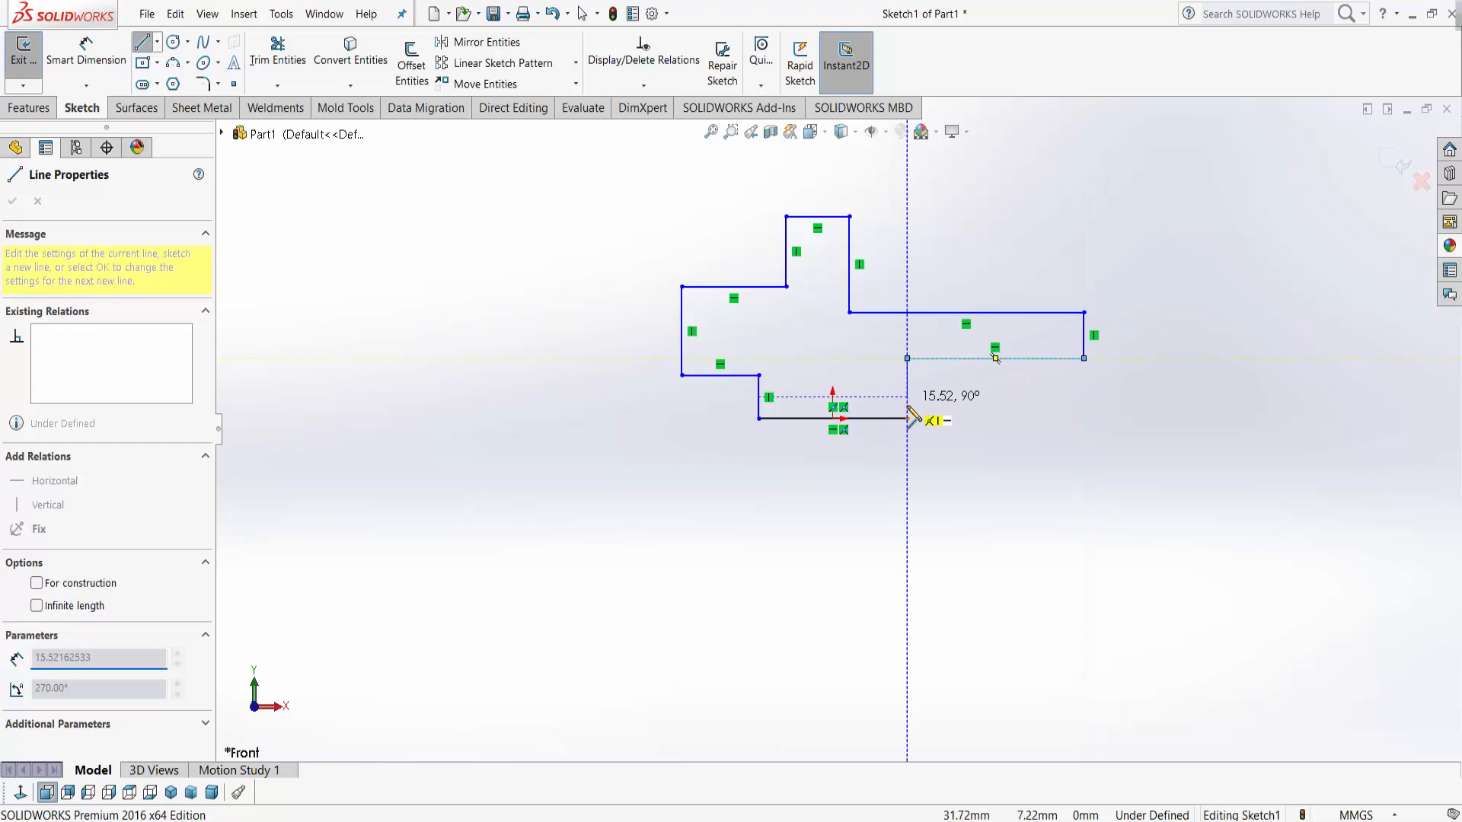
left_click(907, 418)
right_click(907, 419)
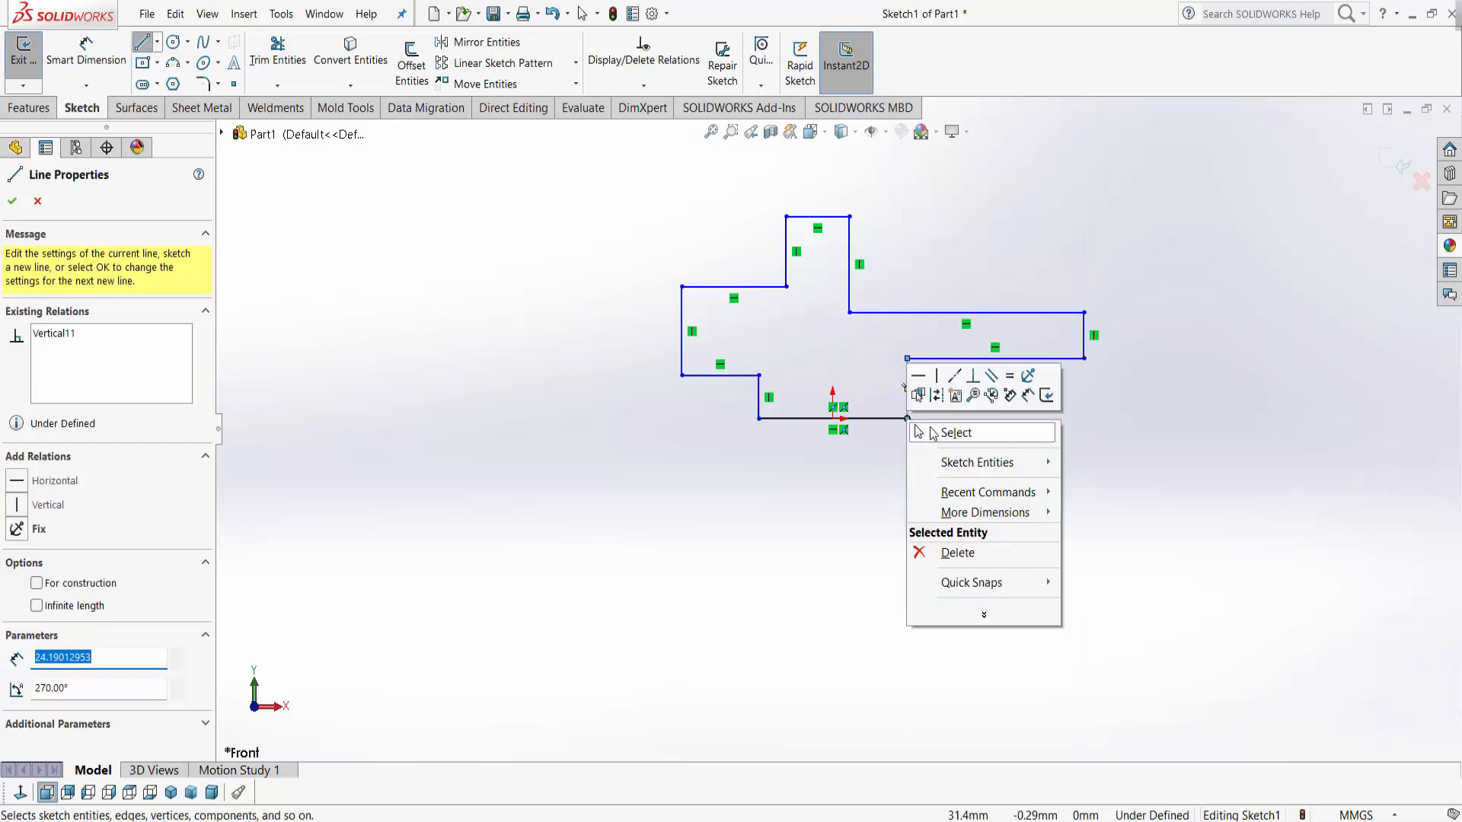
left_click(943, 430)
- Align the midpoints of the profile's far-right and far-left vertical edges with a horizontal relation
scroll(837, 359, "up", 2)
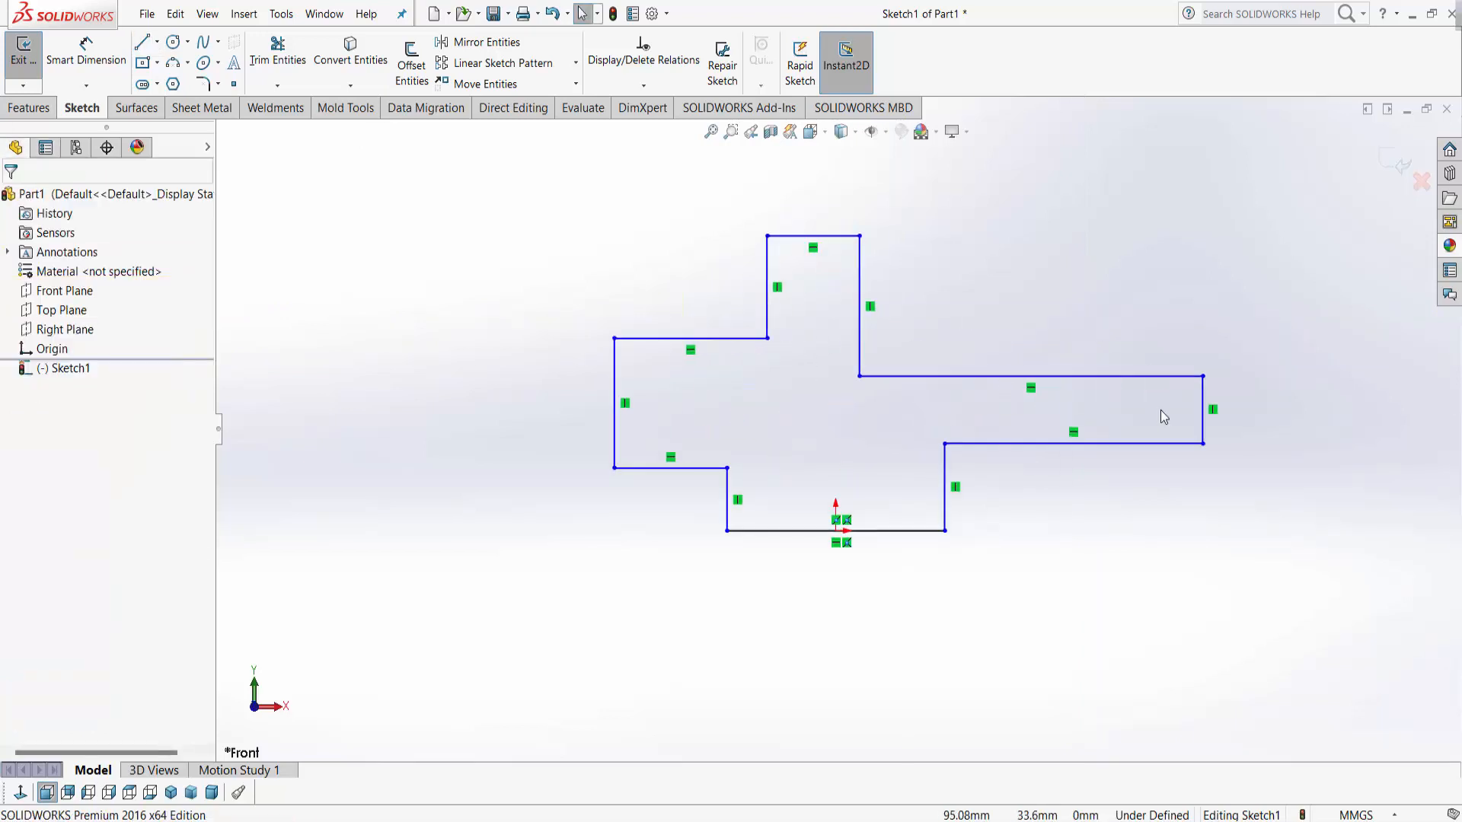
right_click(1201, 410)
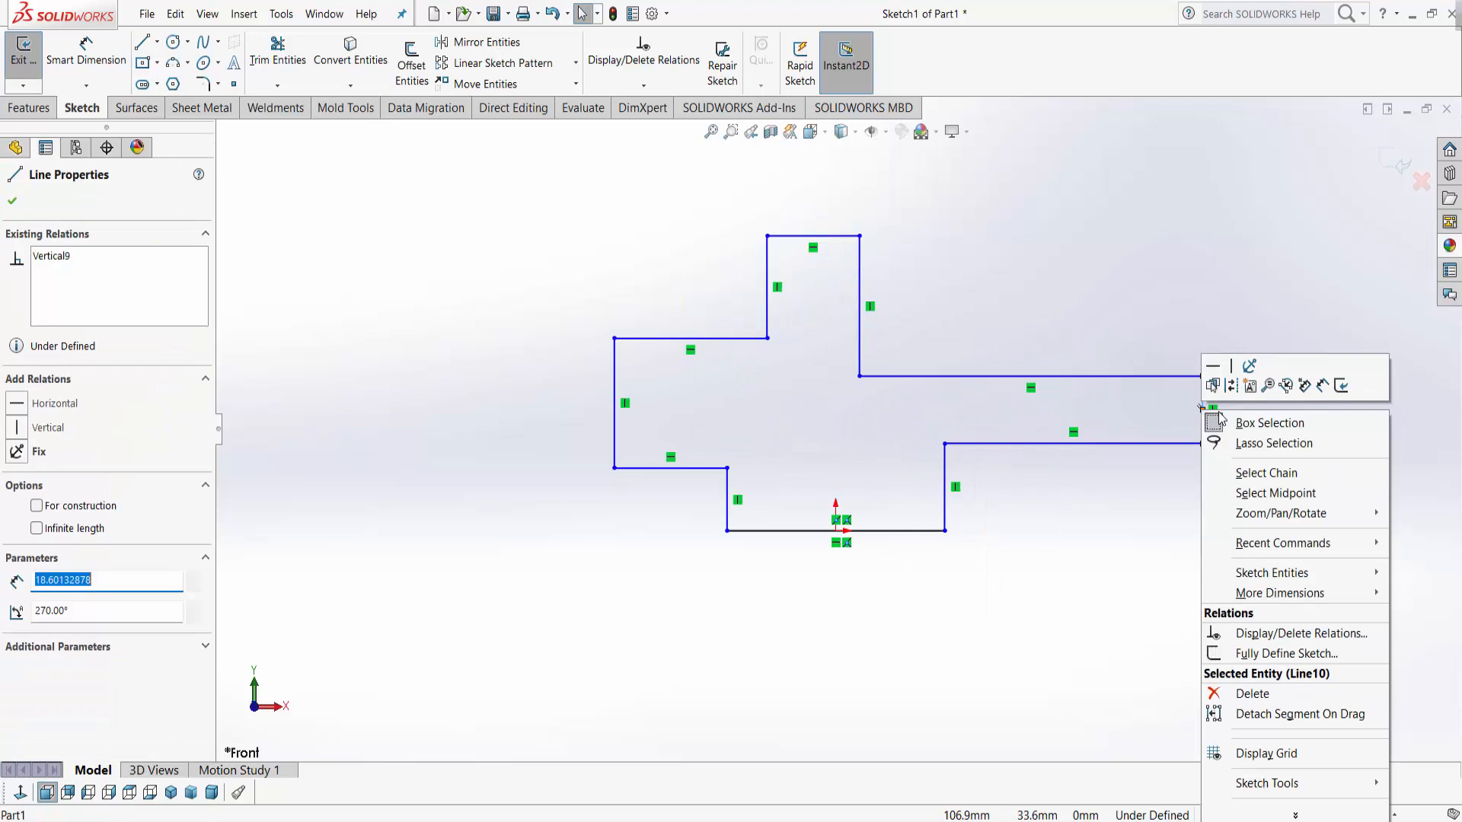
left_click(1269, 493)
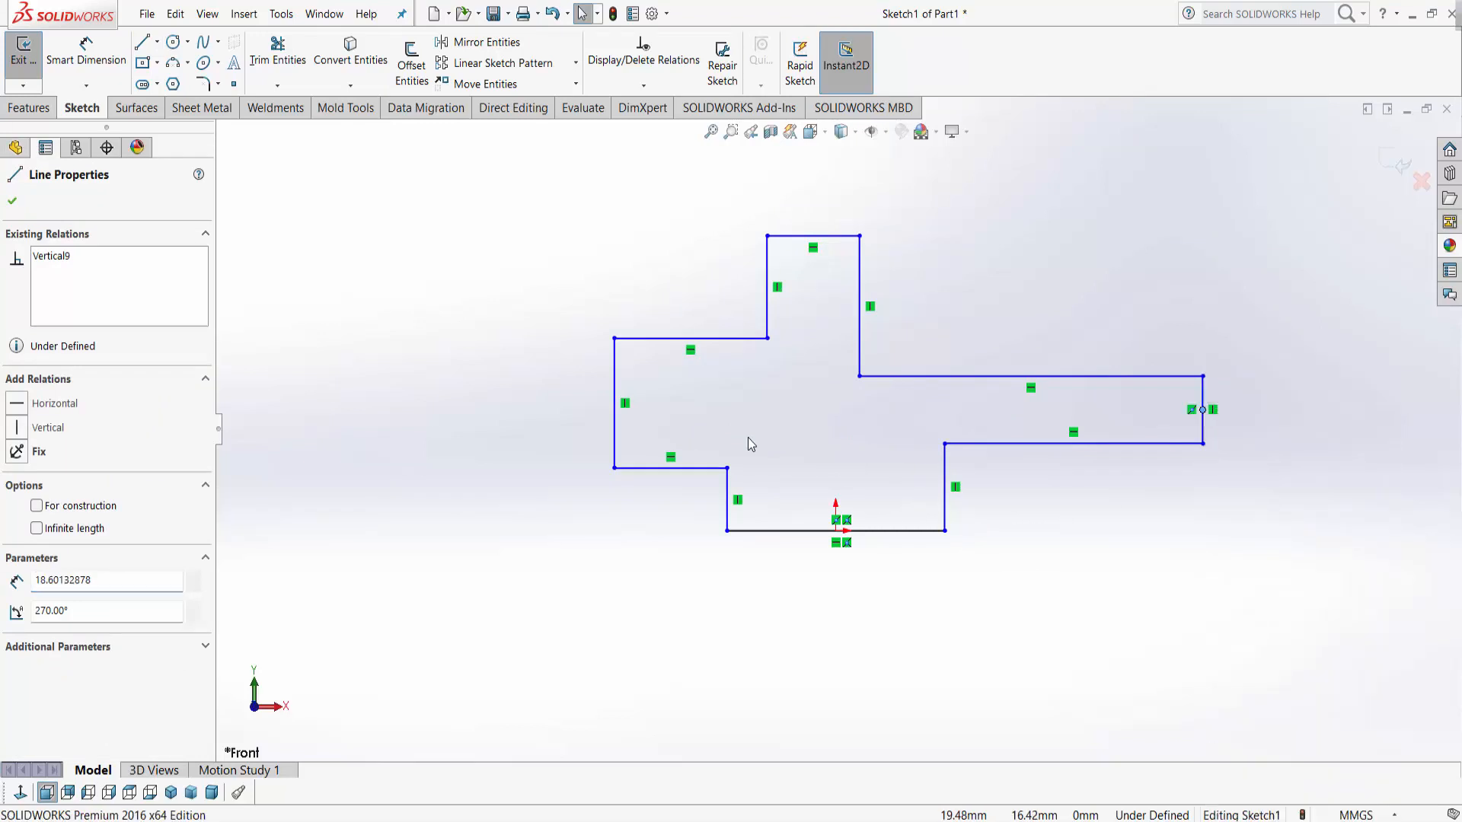
left_click(615, 405, "ctrl")
left_click(659, 336)
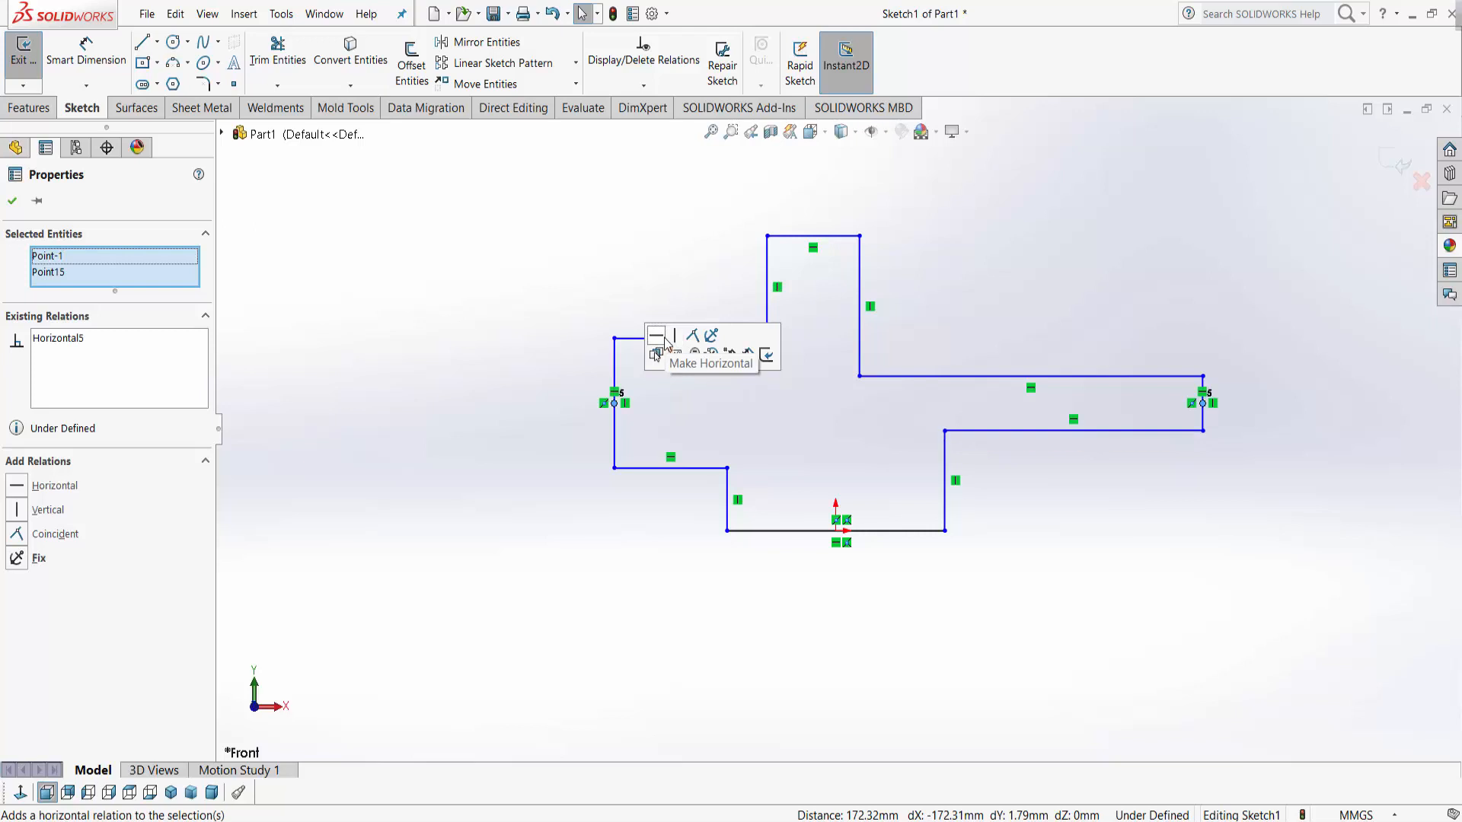
left_click(1033, 562)
- Dimension the base line's length to 30 mm
left_click(86, 53)
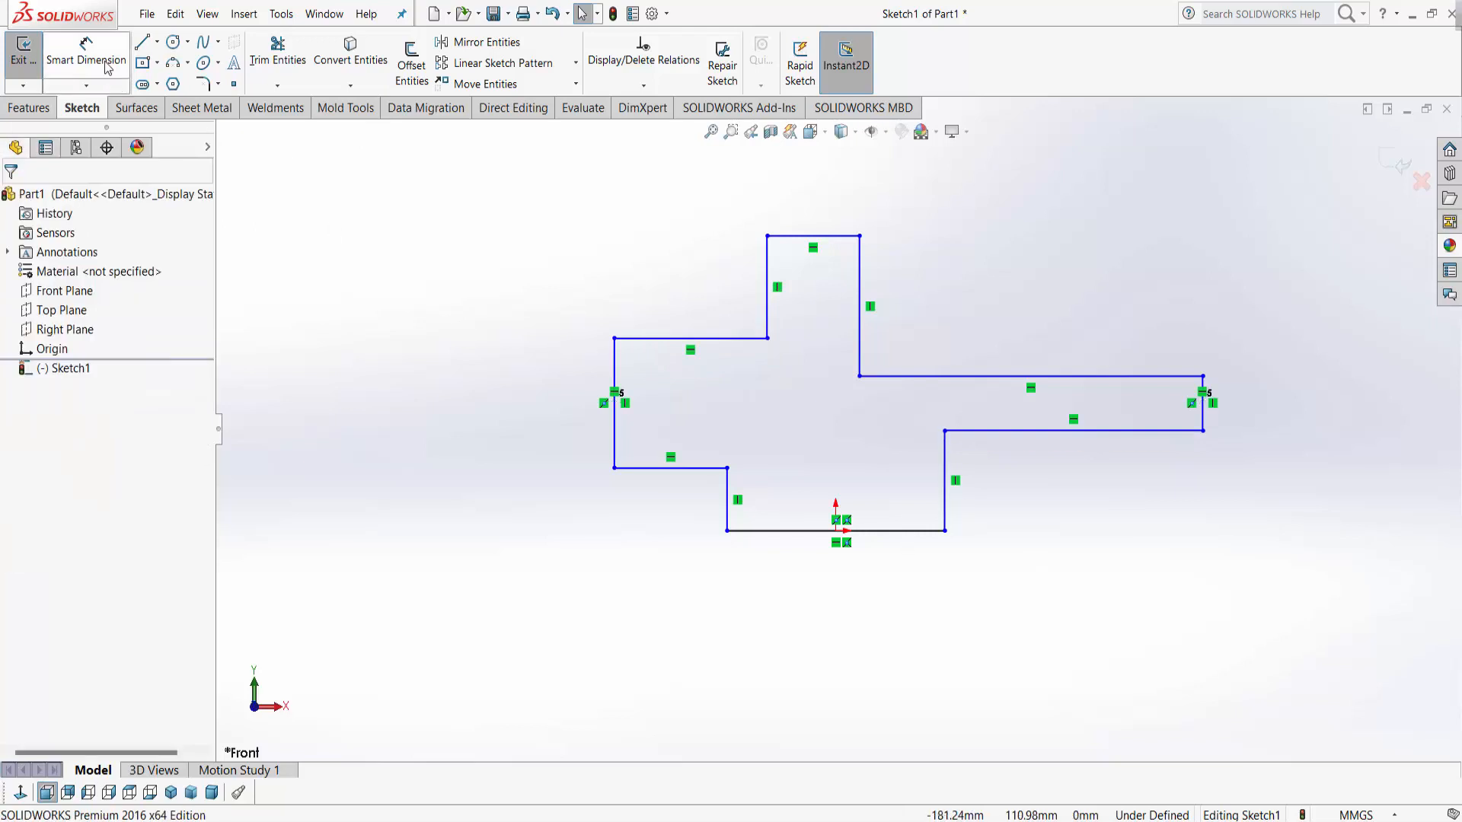
left_click(888, 533)
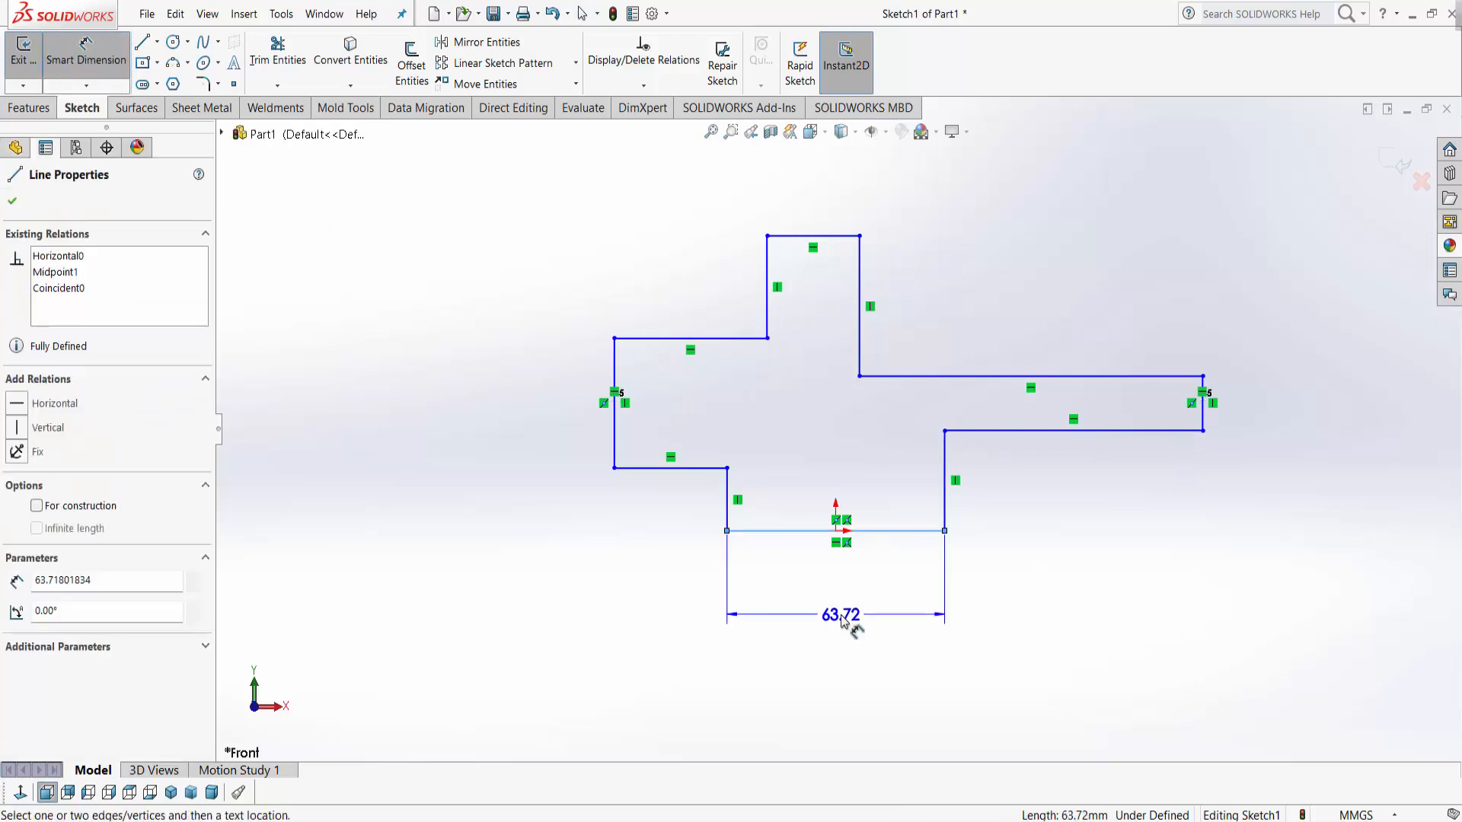
left_click(842, 620)
type("30")
key("Return")
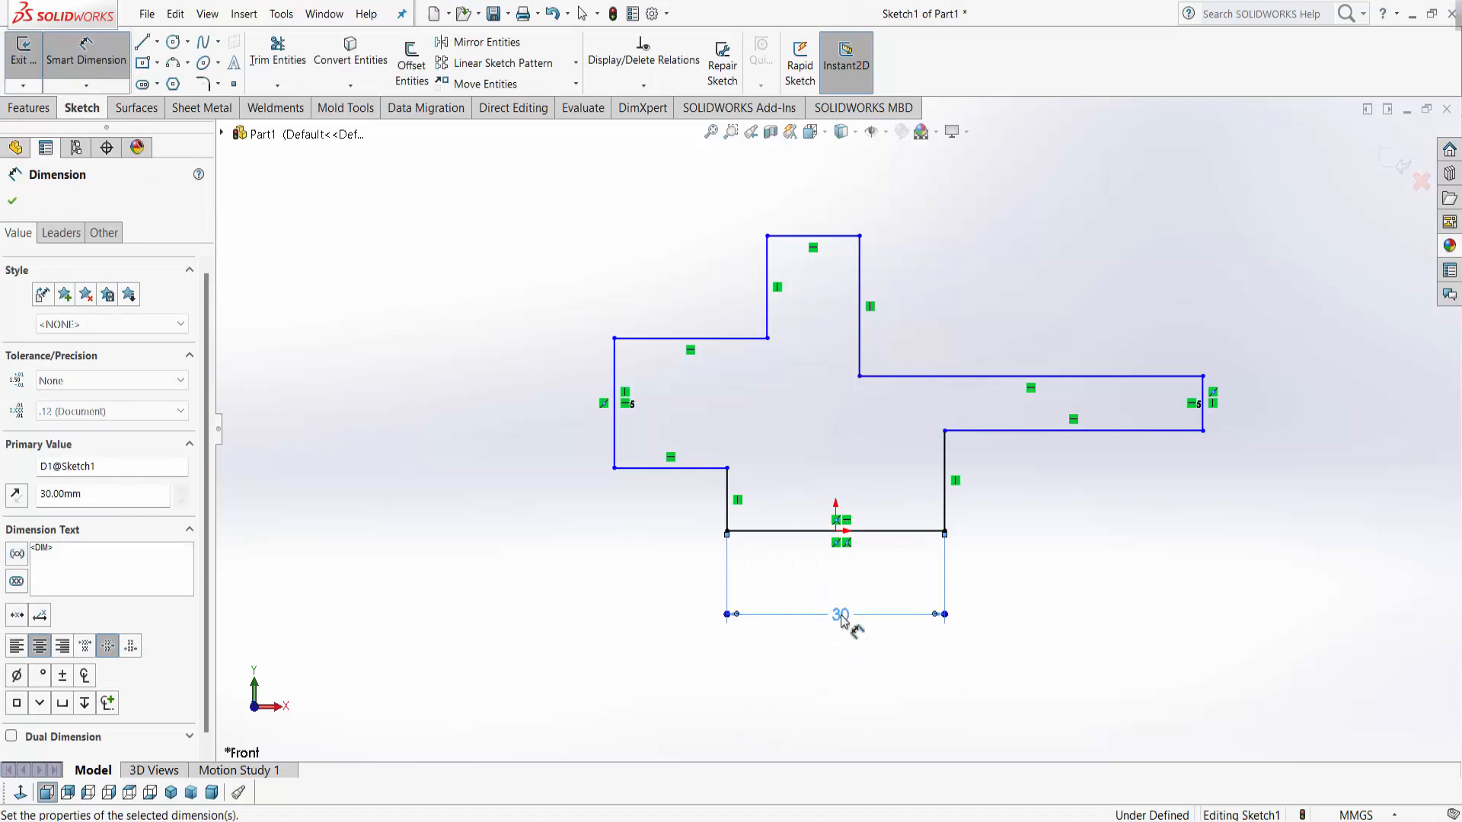
- Dimension the lower-left step of the profile to 10 mm high and 10 mm wide
left_click(727, 508)
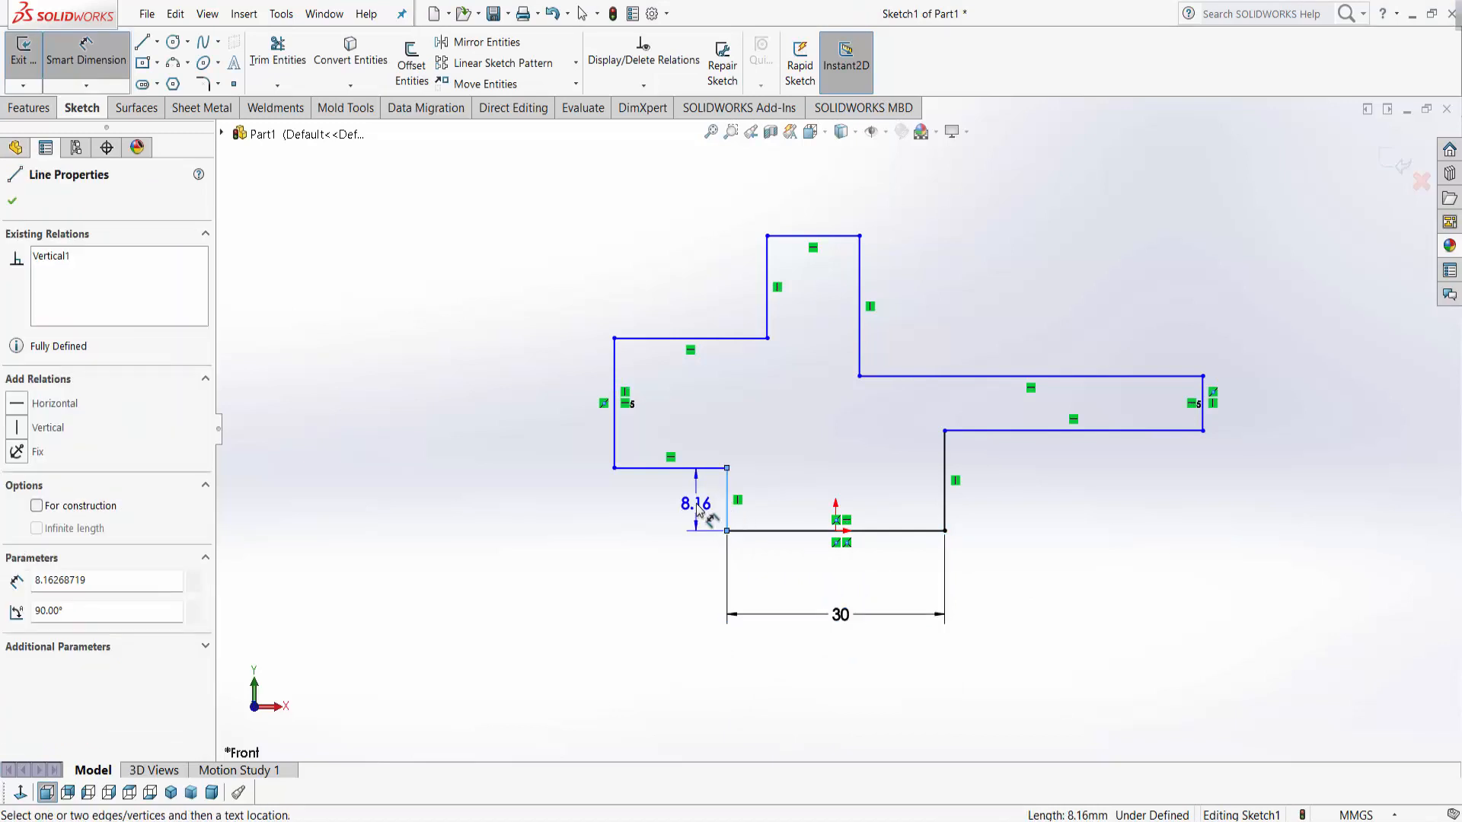
left_click(698, 510)
type("10")
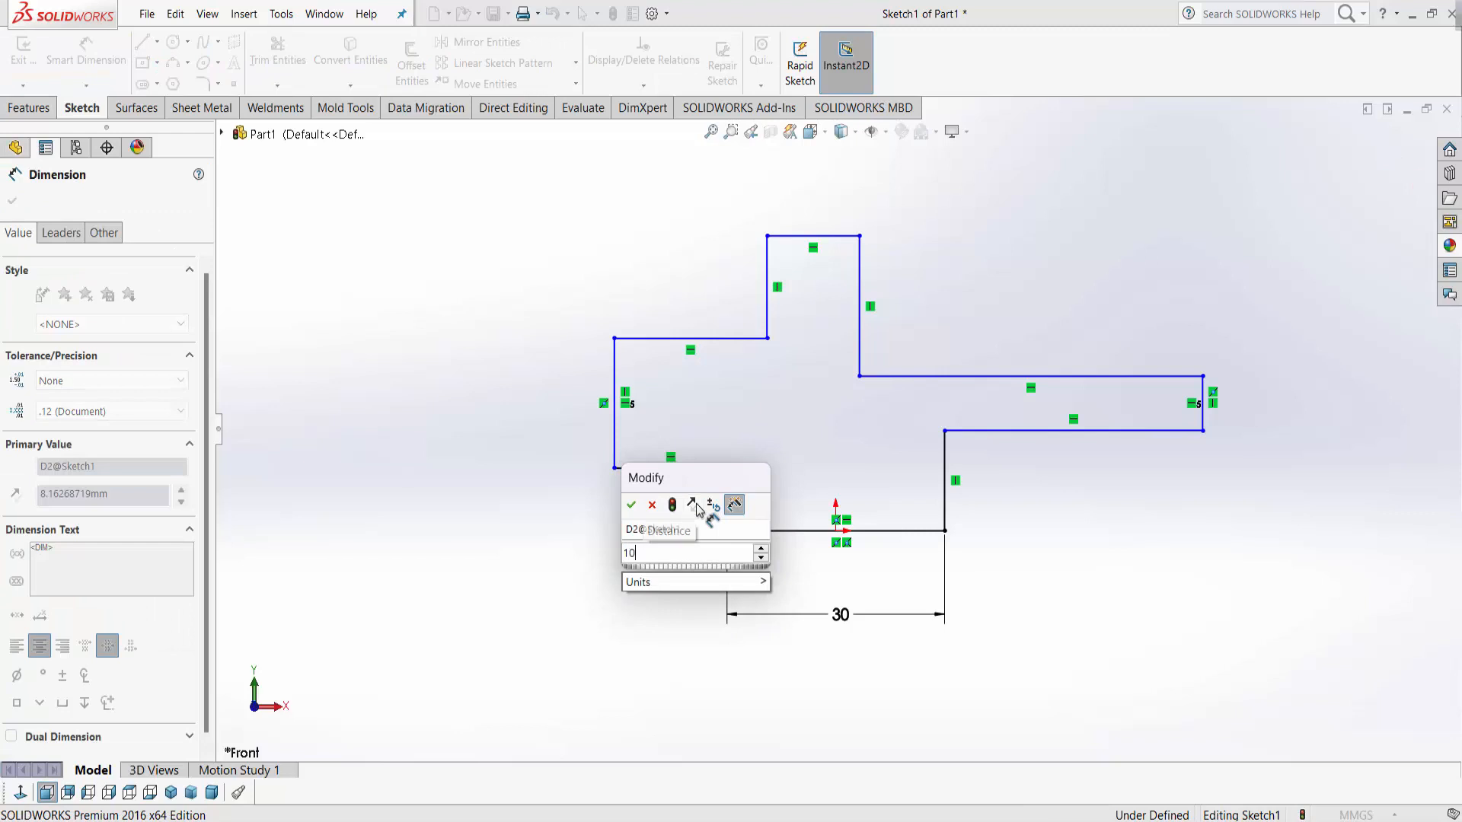
key("Return")
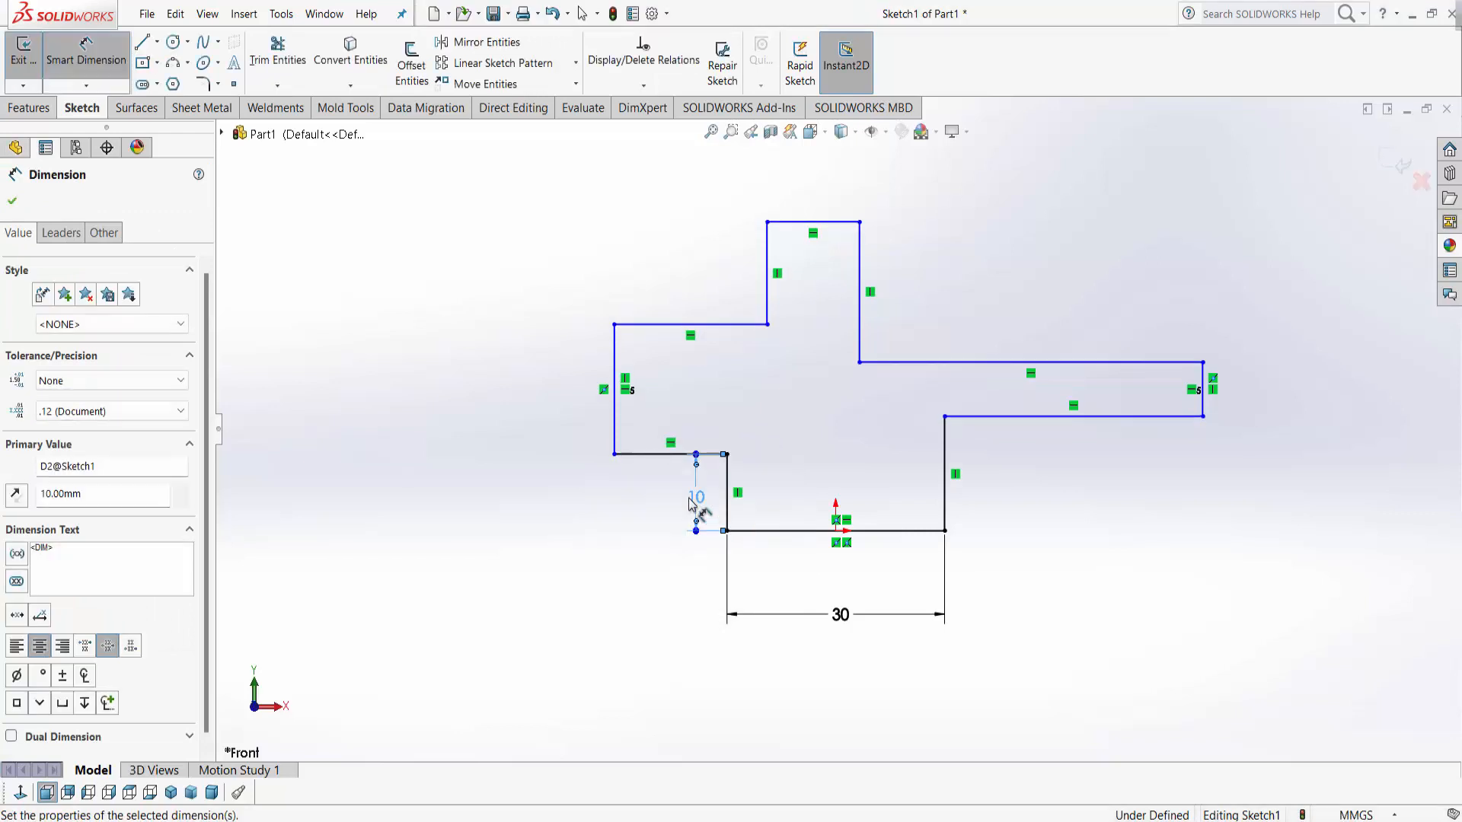
left_click(673, 454)
left_click(657, 494)
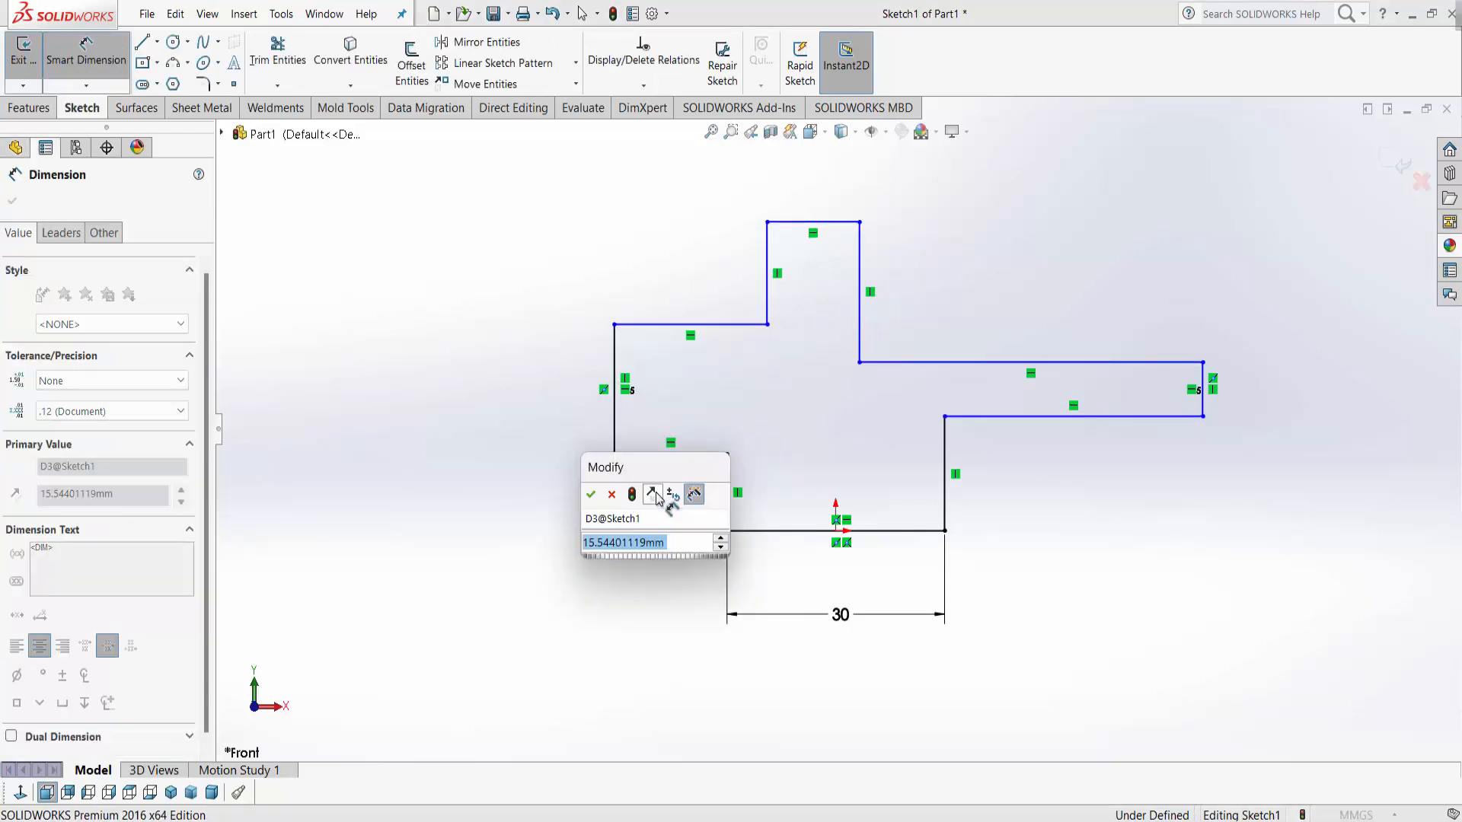
type("10")
key("Return")
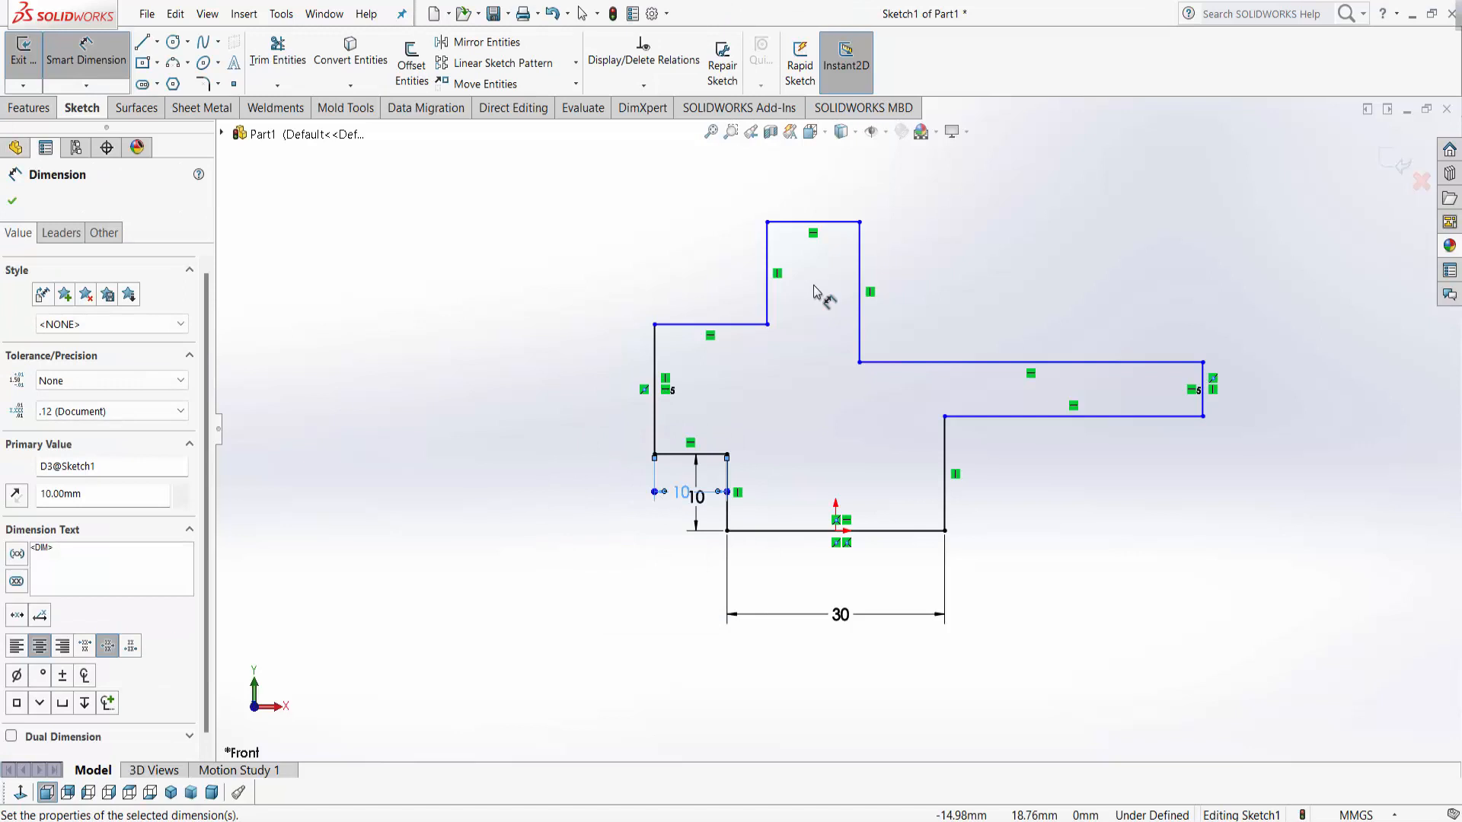
- Dimension the overall height between the profile's top edge and base line to 50 mm
left_click(814, 222)
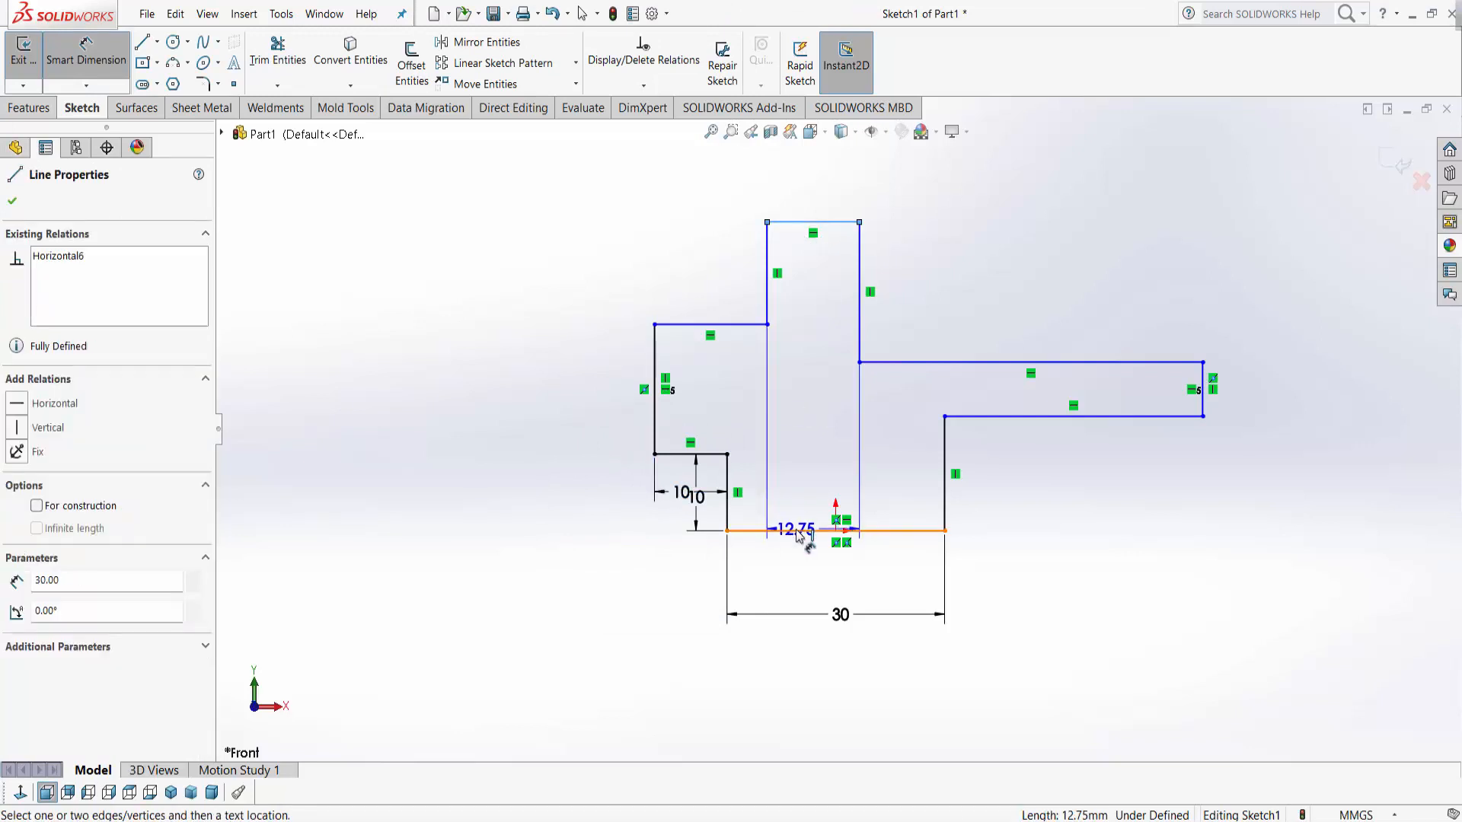
left_click(797, 532)
left_click(553, 407)
type("5")
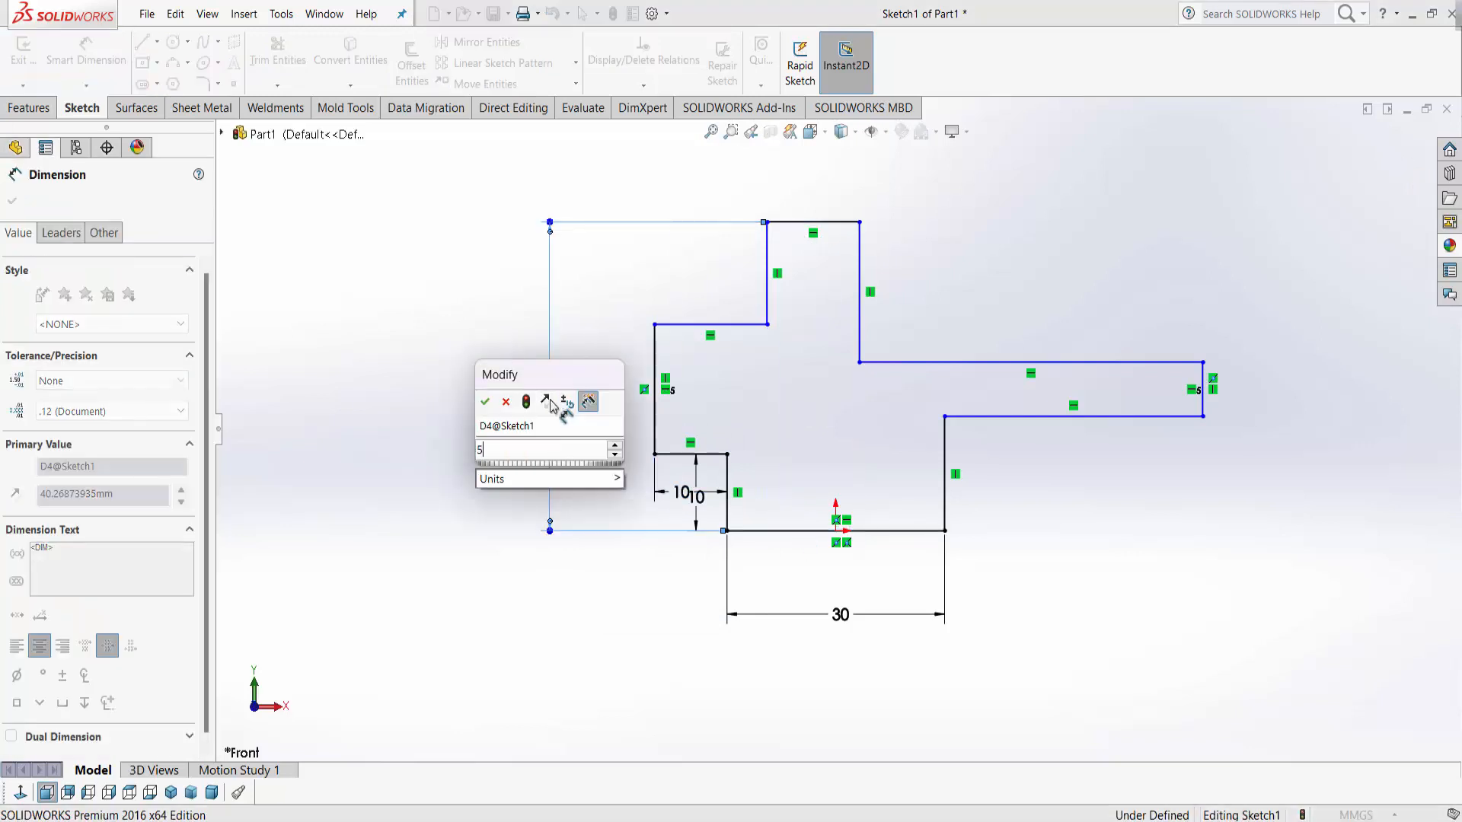
type("0")
key("Return")
- Dimension the height of the profile's far-right vertical edge to 10 mm
scroll(861, 295, "up", 2)
scroll(921, 253, "down", 2)
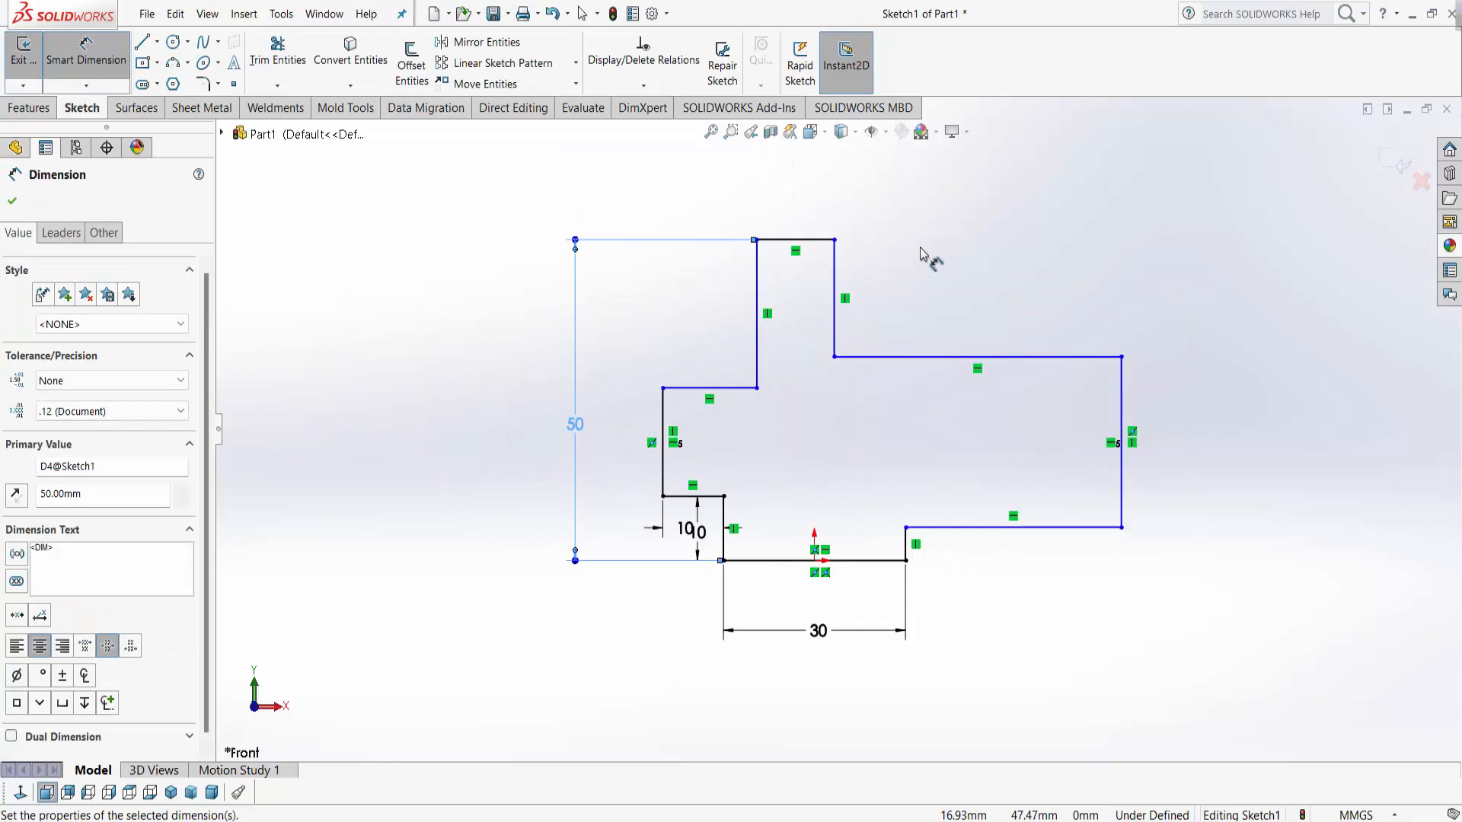
left_click(1164, 531)
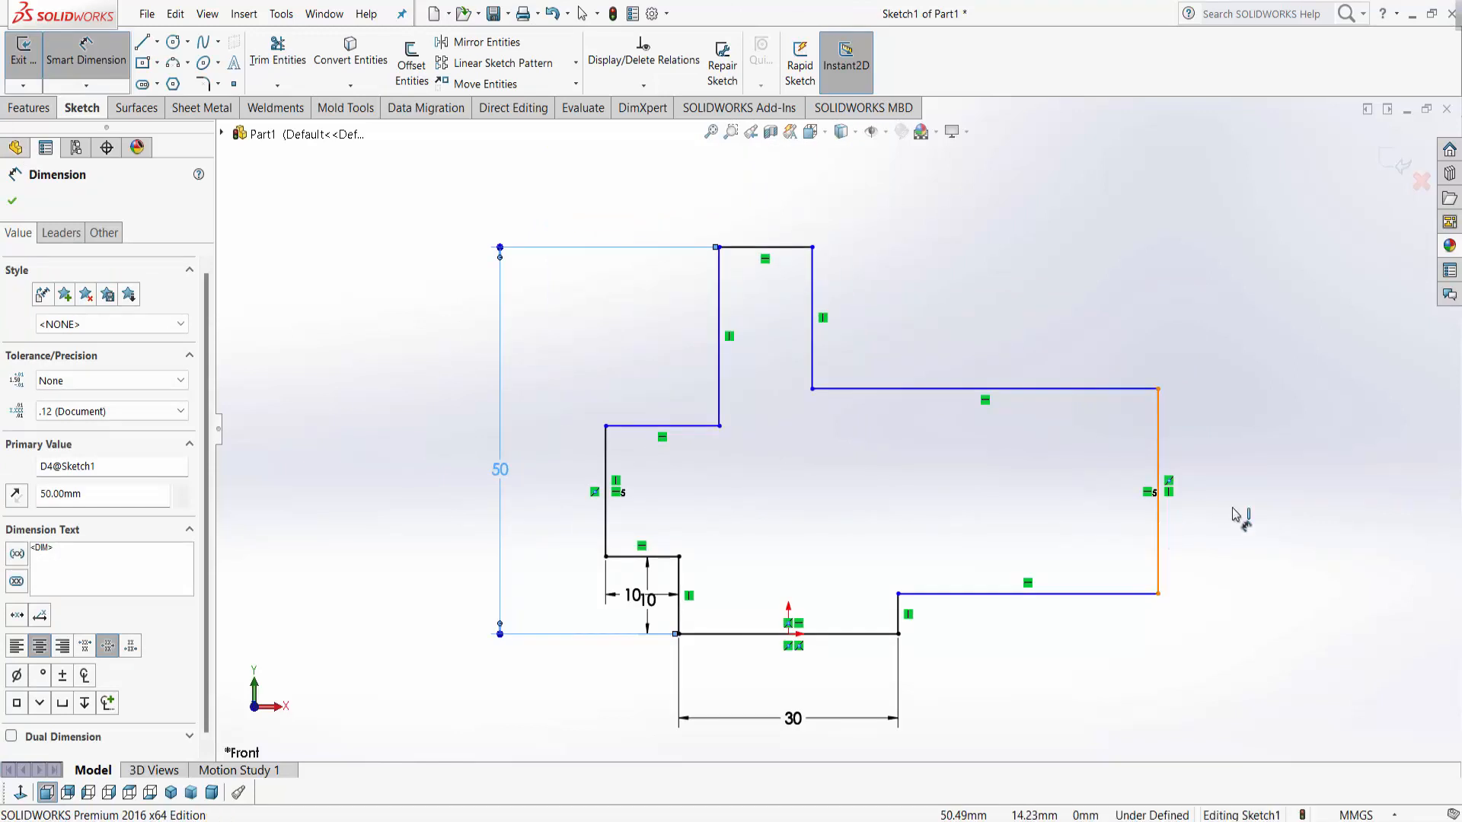
left_click(1266, 480)
type("10")
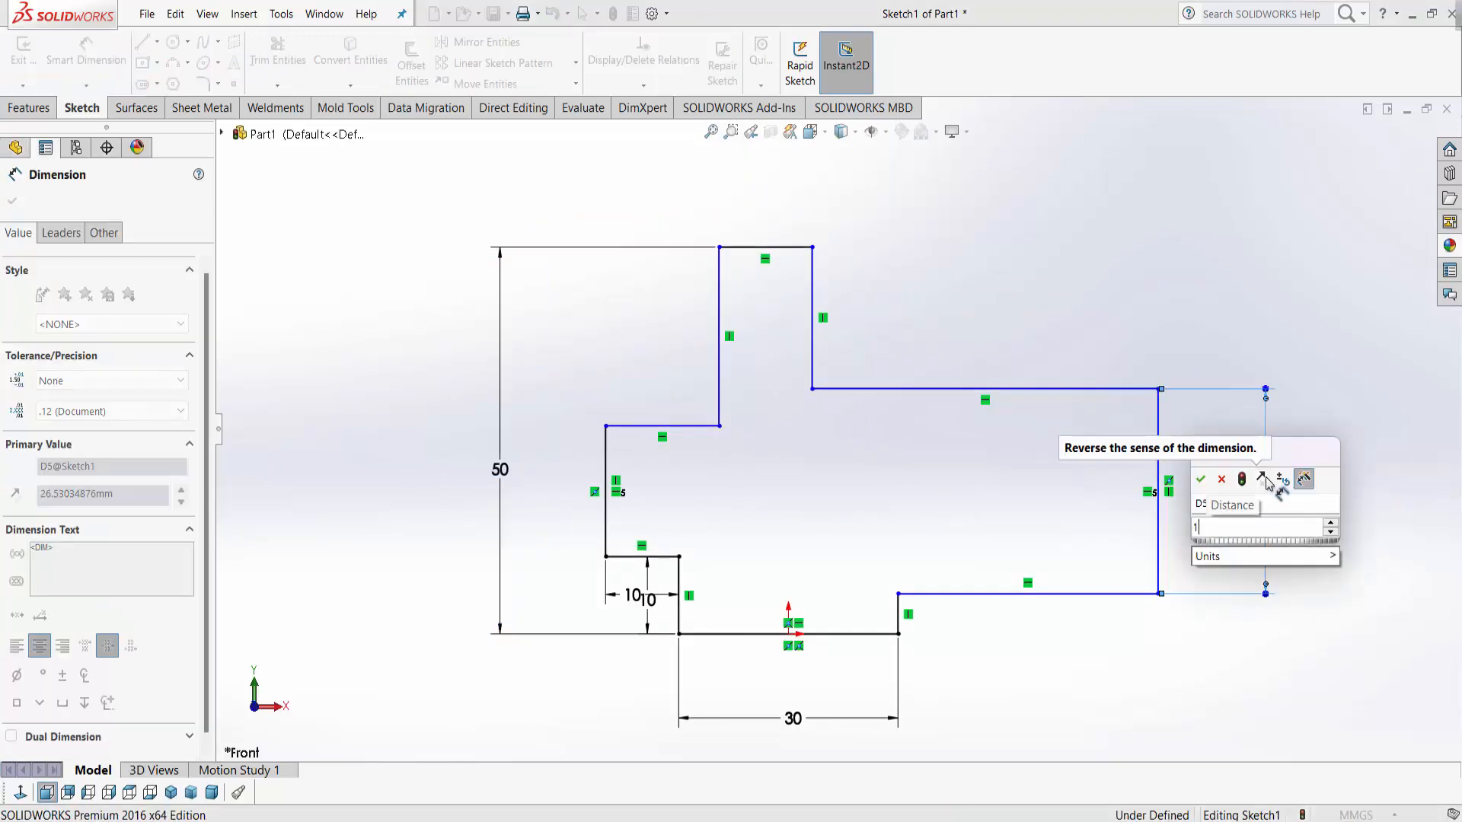
key("Return")
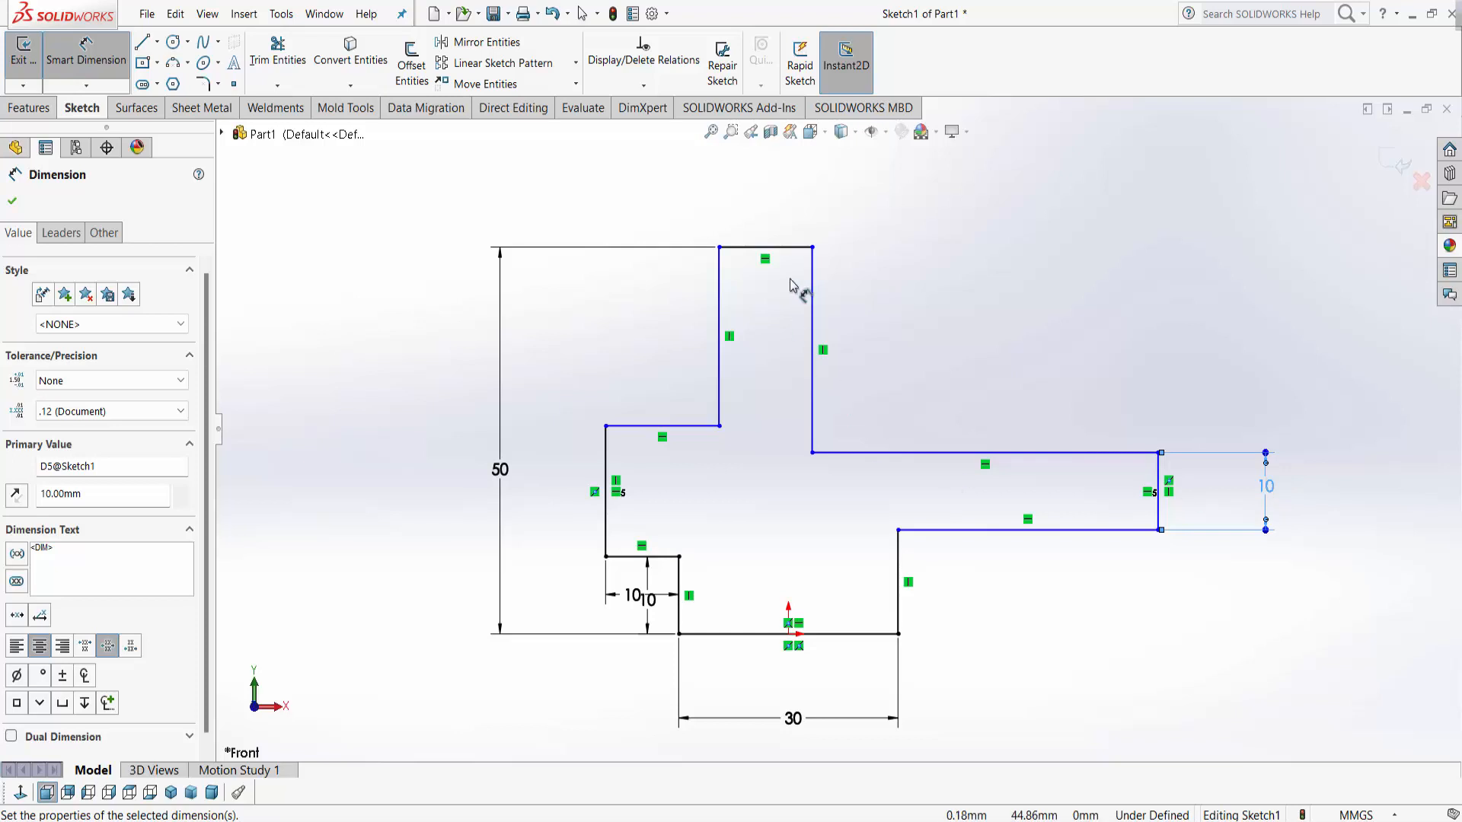
- Dimension the profile's top edge to 10 mm wide and the short vertical edge on its left to 10 mm high
left_click(783, 248)
left_click(772, 208)
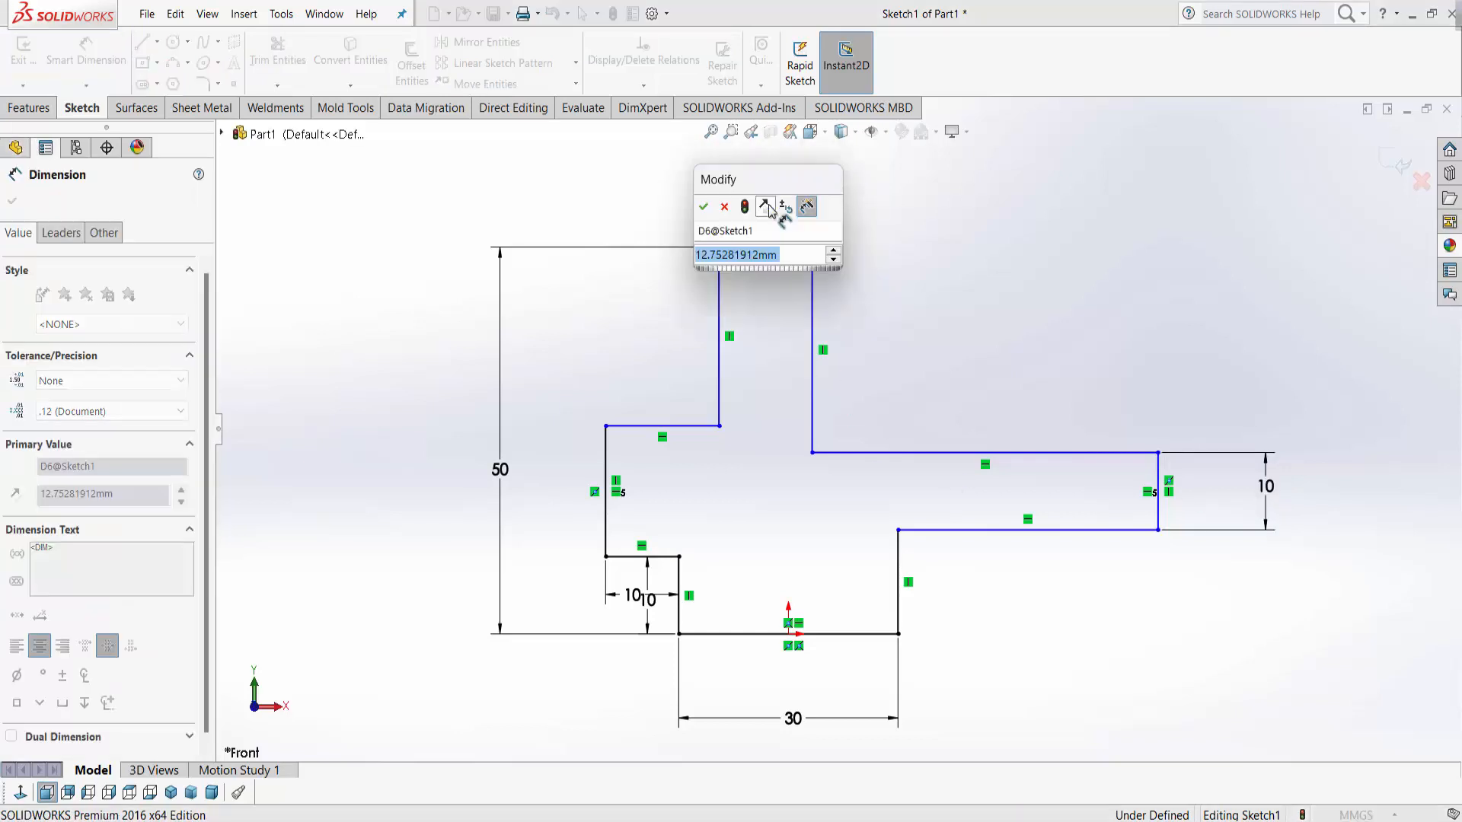
type("10")
key("Return")
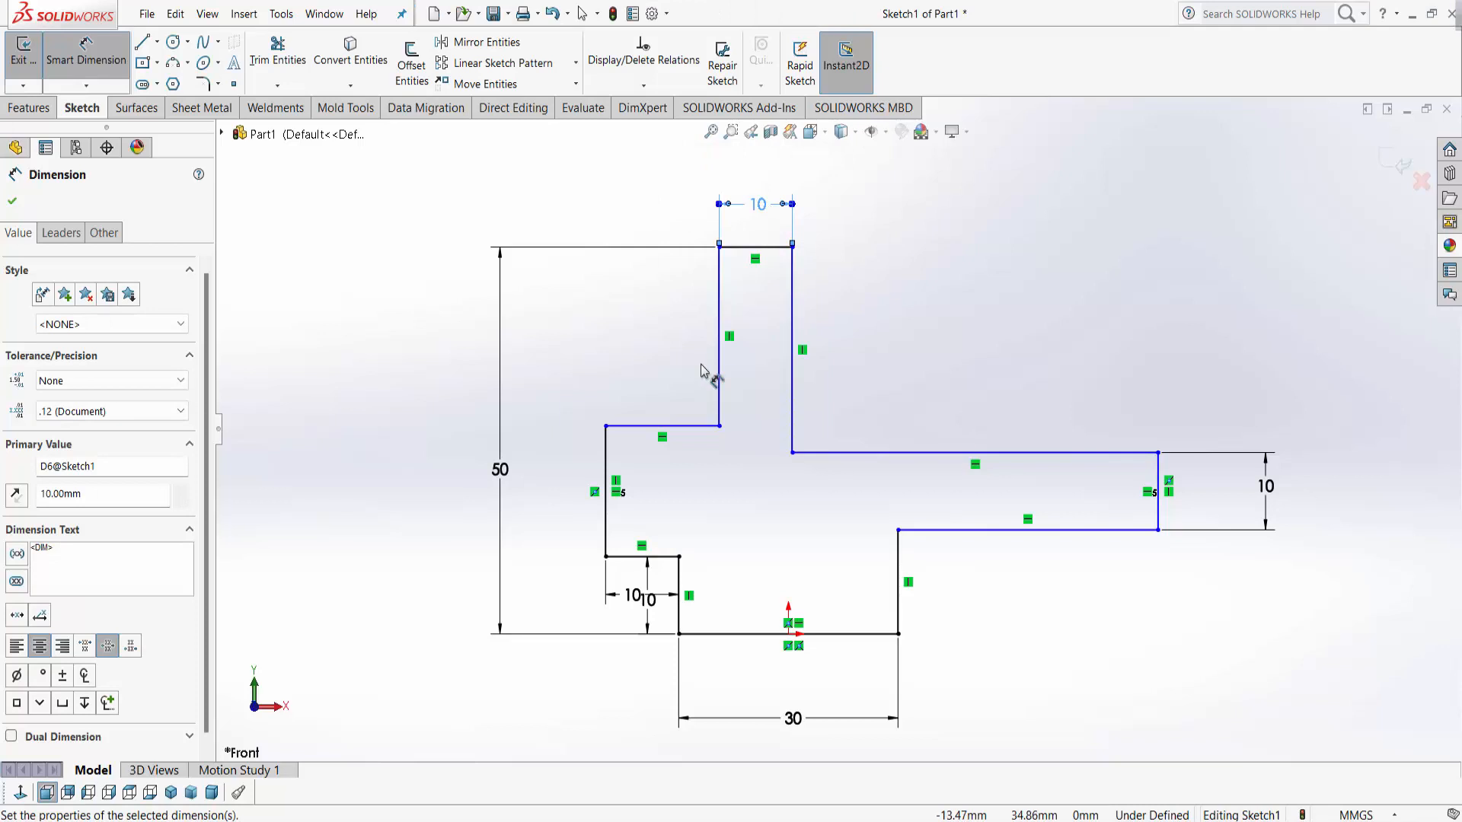
left_click(719, 366)
left_click(672, 332)
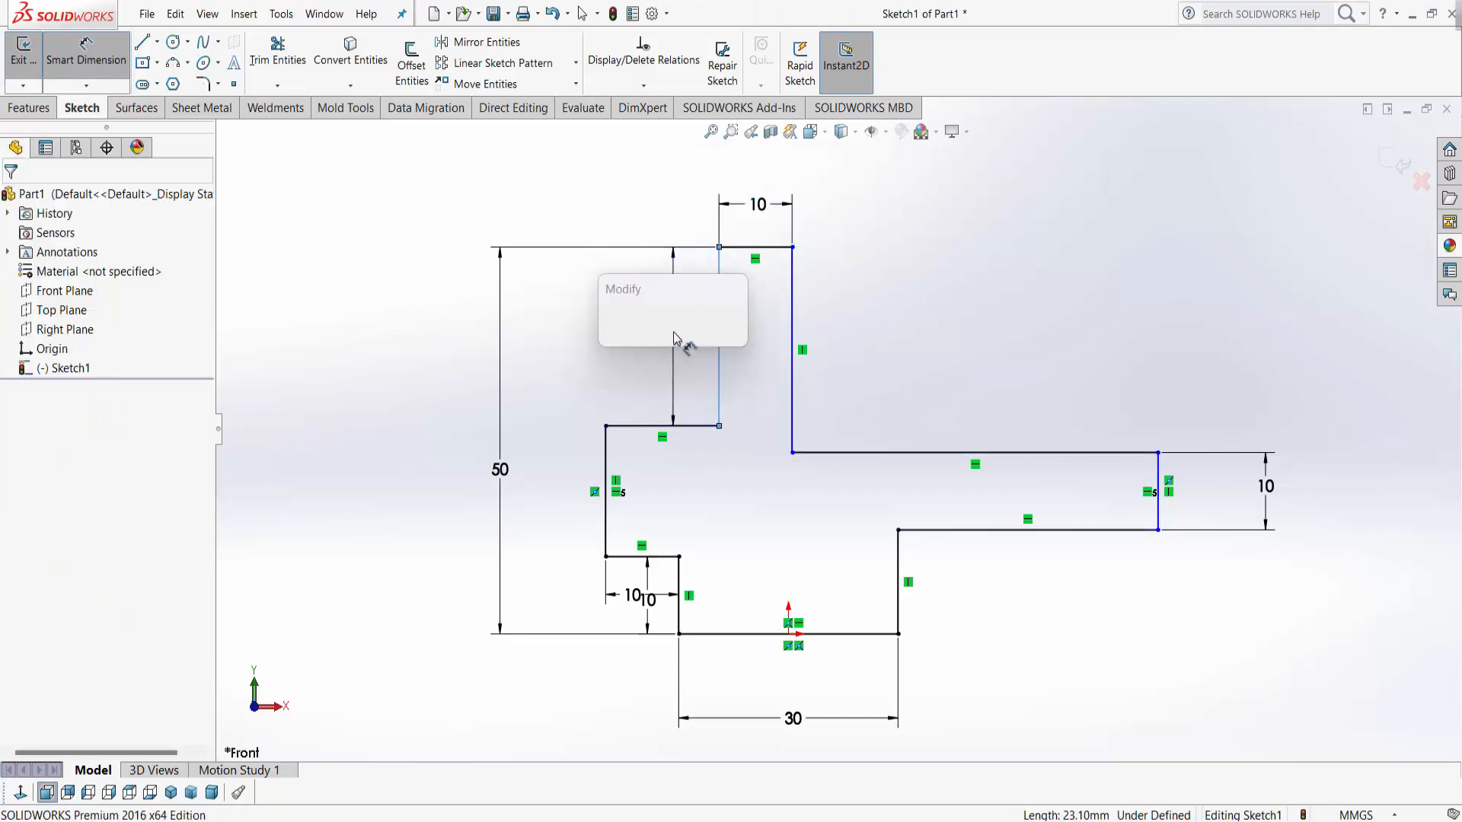
type("10")
key("Return")
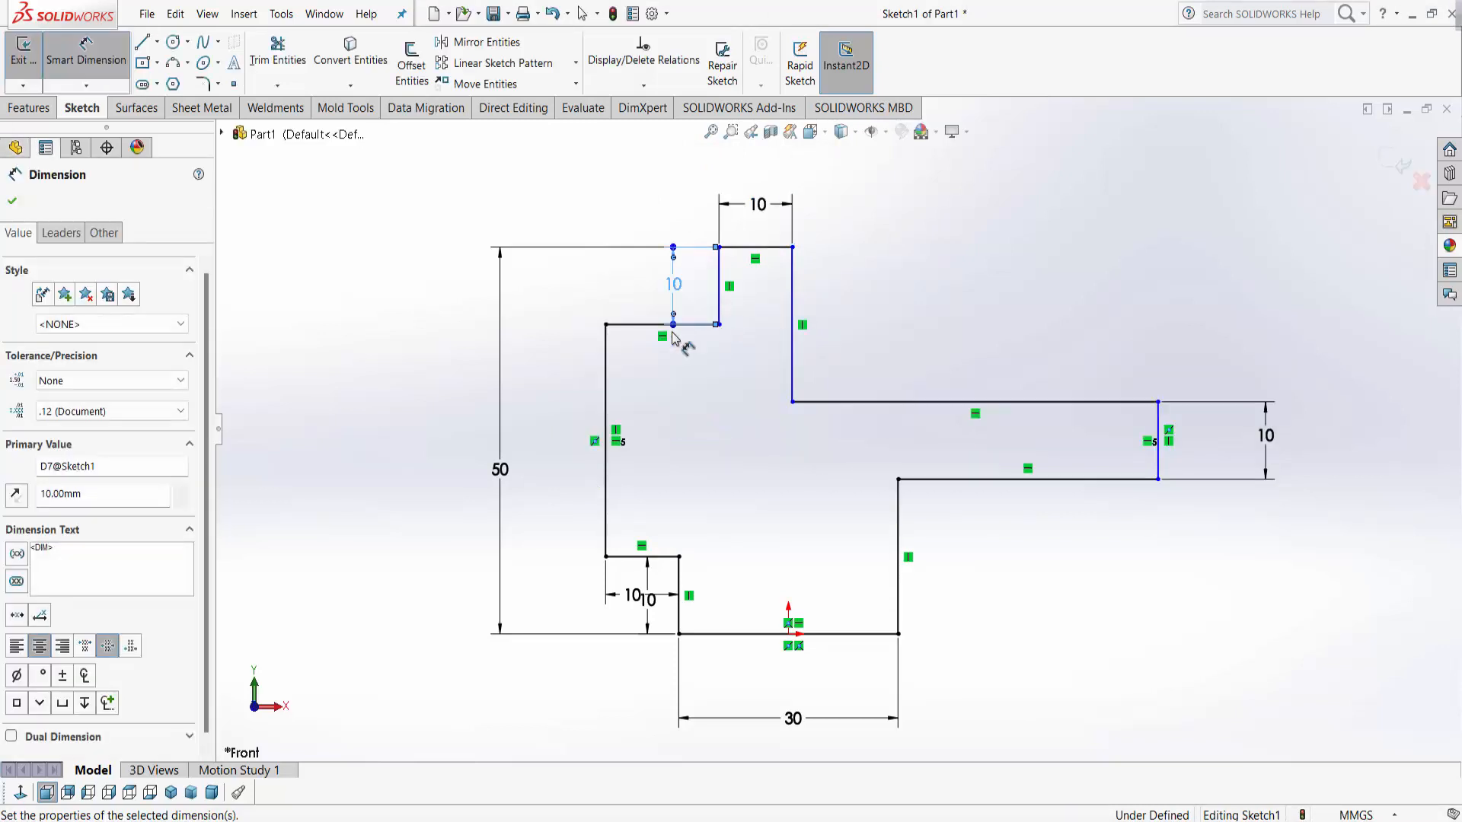
- Replace the lower-left step's 10 mm height dimension with a 30 mm dimension on the profile's far-left vertical edge
left_click(605, 478)
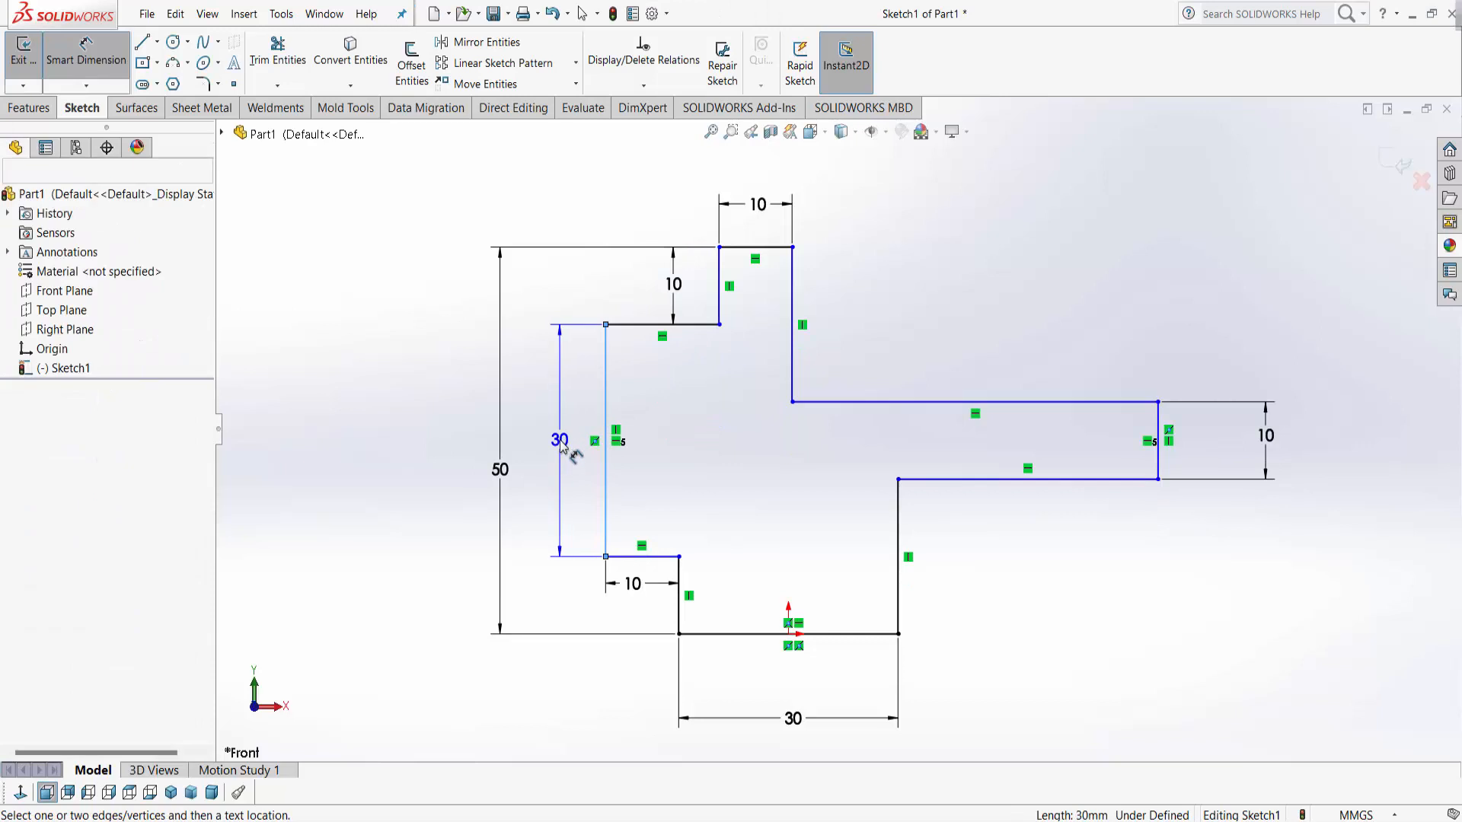
left_click(561, 445)
key("Return")
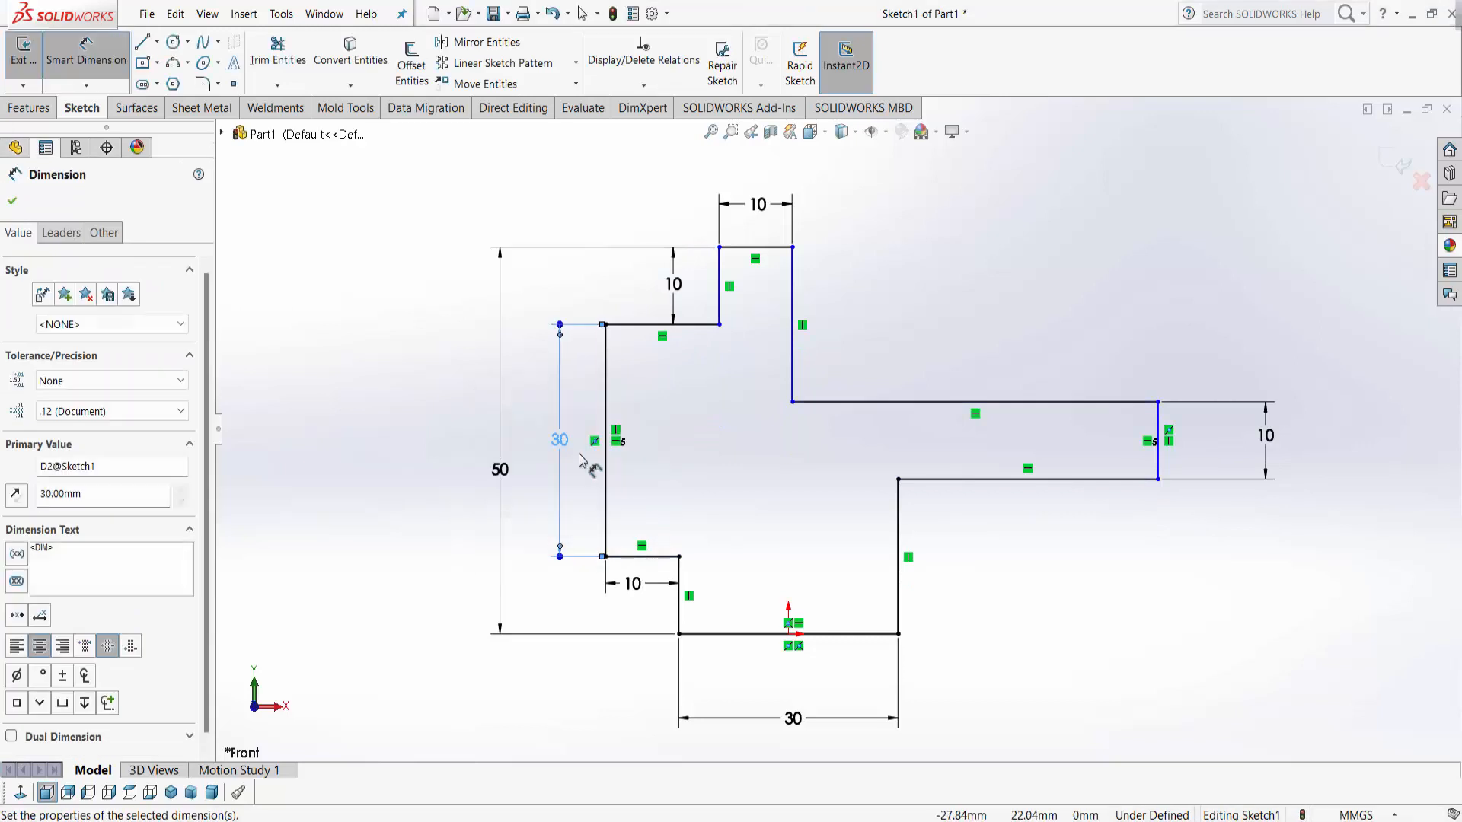
left_click(1031, 607)
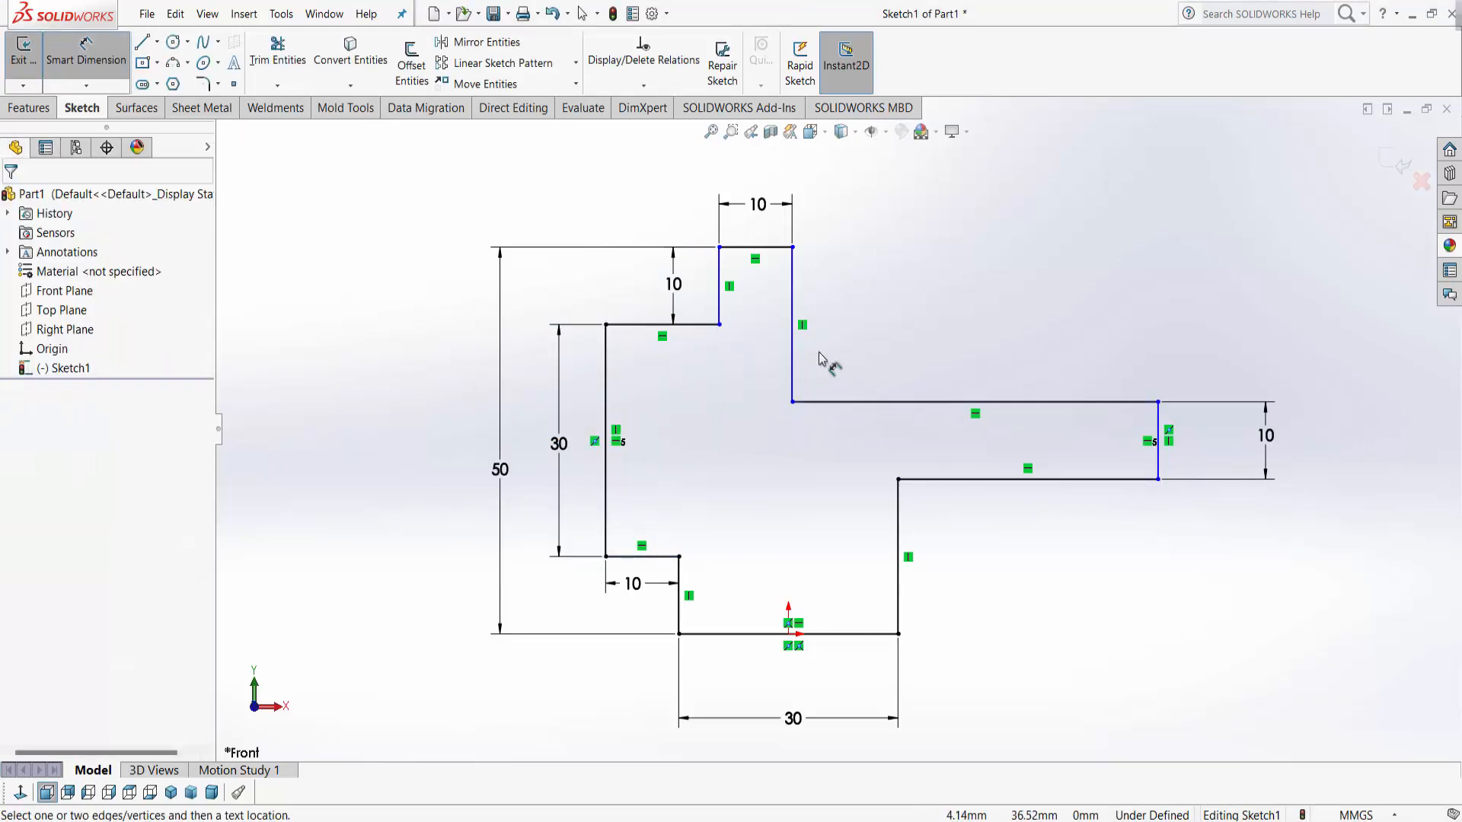
- Dimension the horizontal distance between the upper tab's right vertical edge and the far-right vertical edge to 40 mm
scroll(820, 358, "down", 1)
scroll(819, 357, "up", 1)
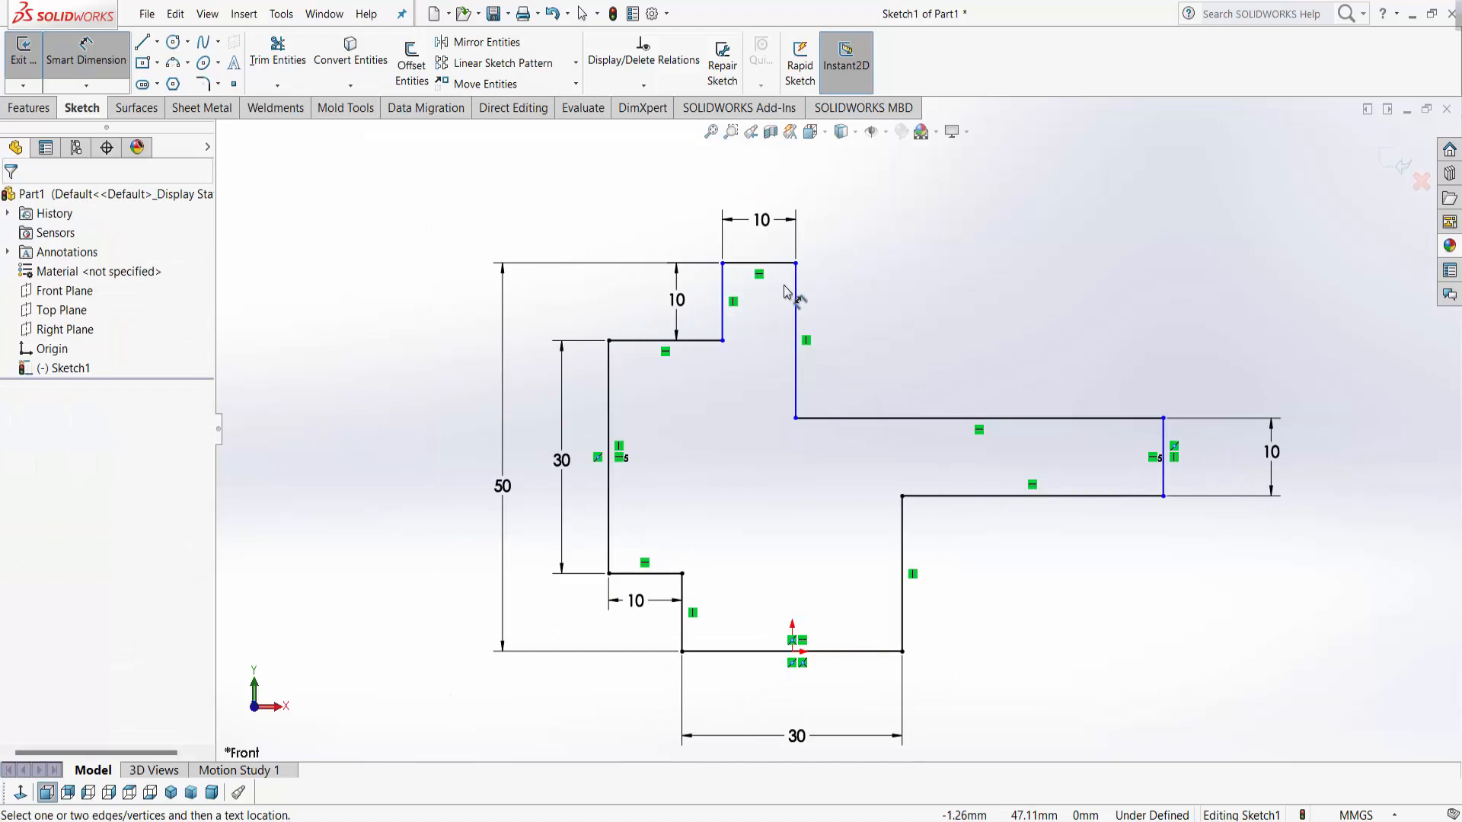
left_click(796, 379)
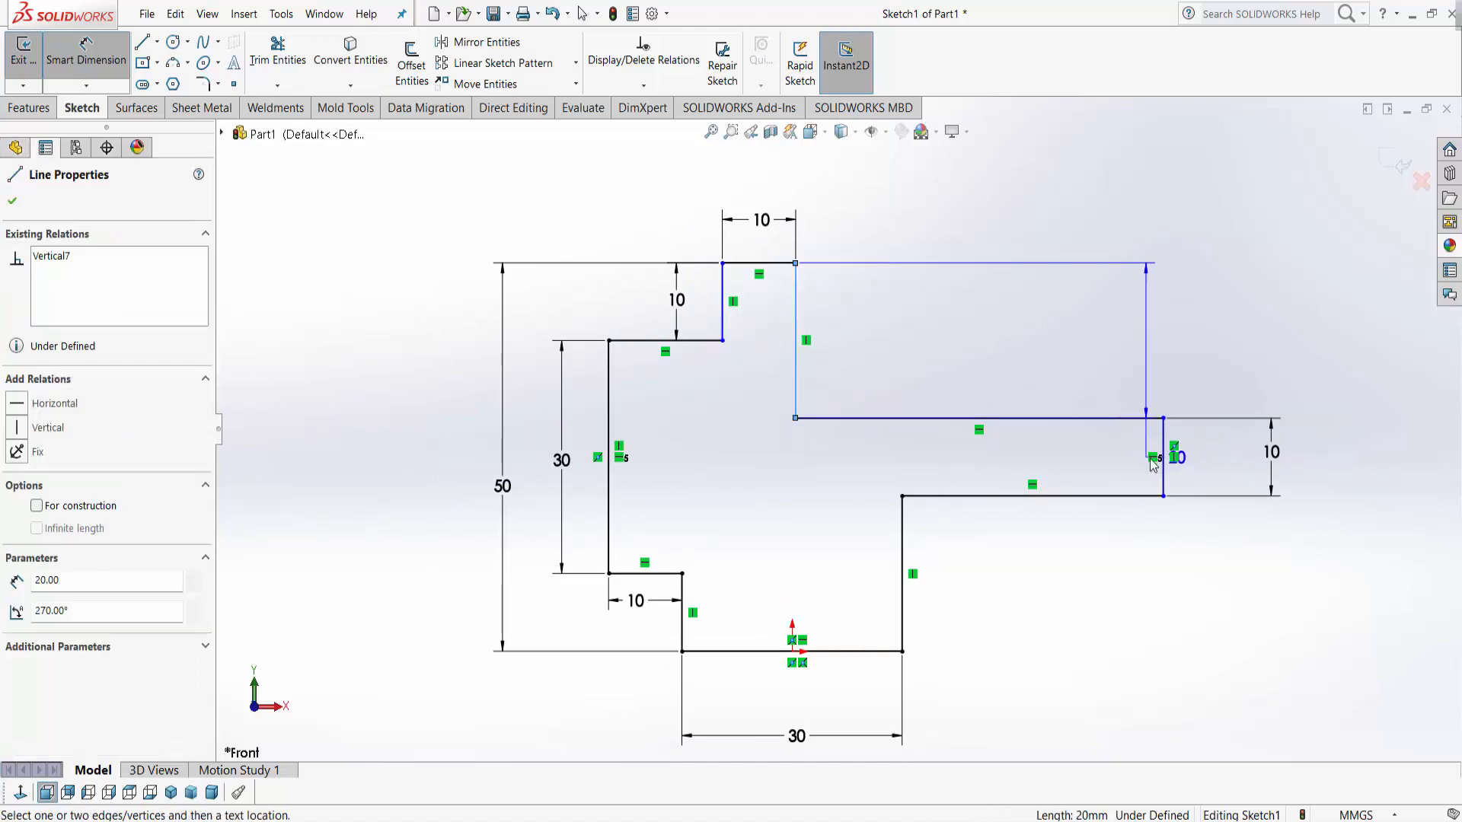
left_click(1162, 460)
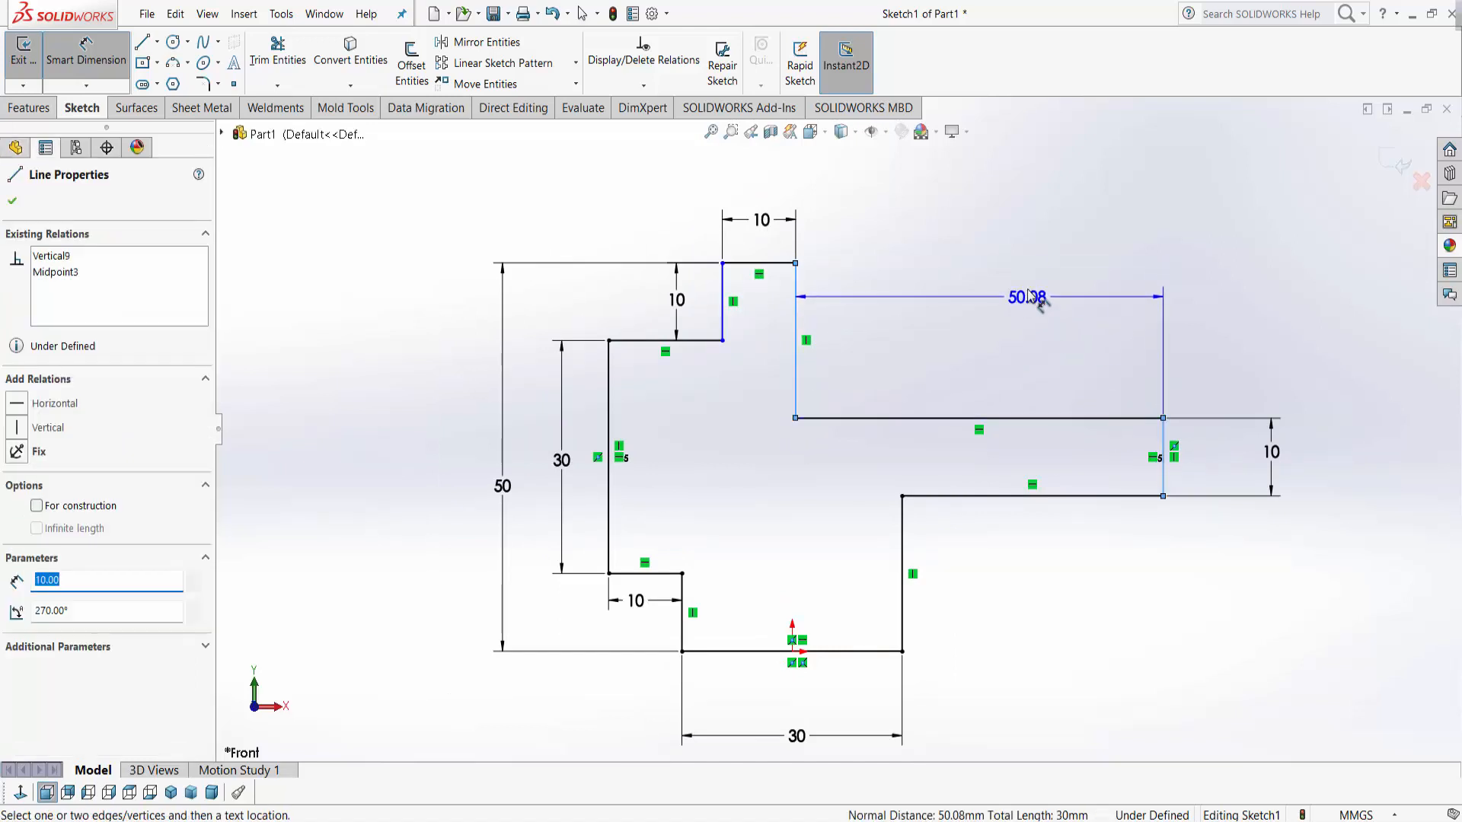
left_click(1038, 272)
type("40")
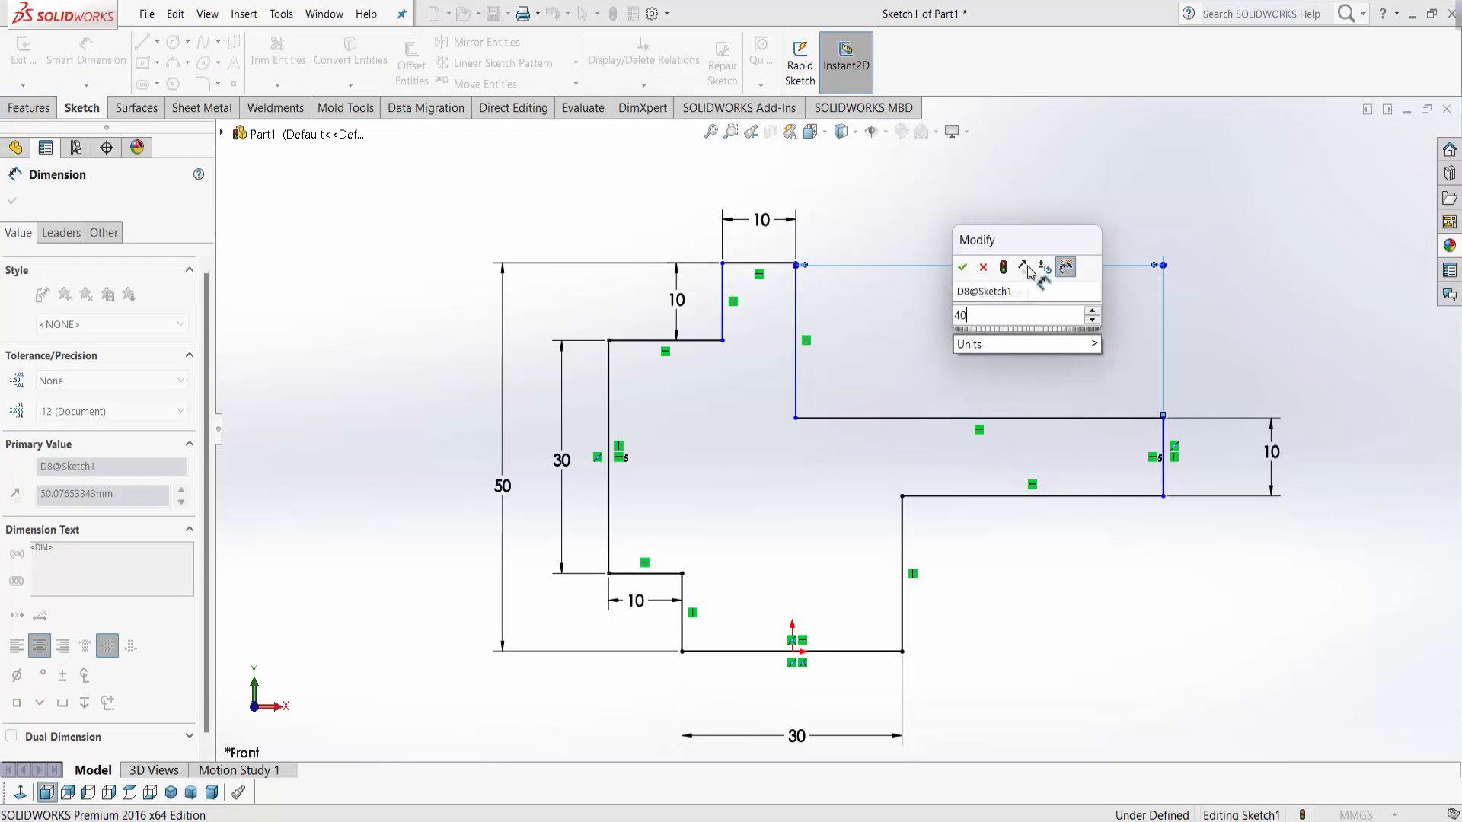
key("Return")
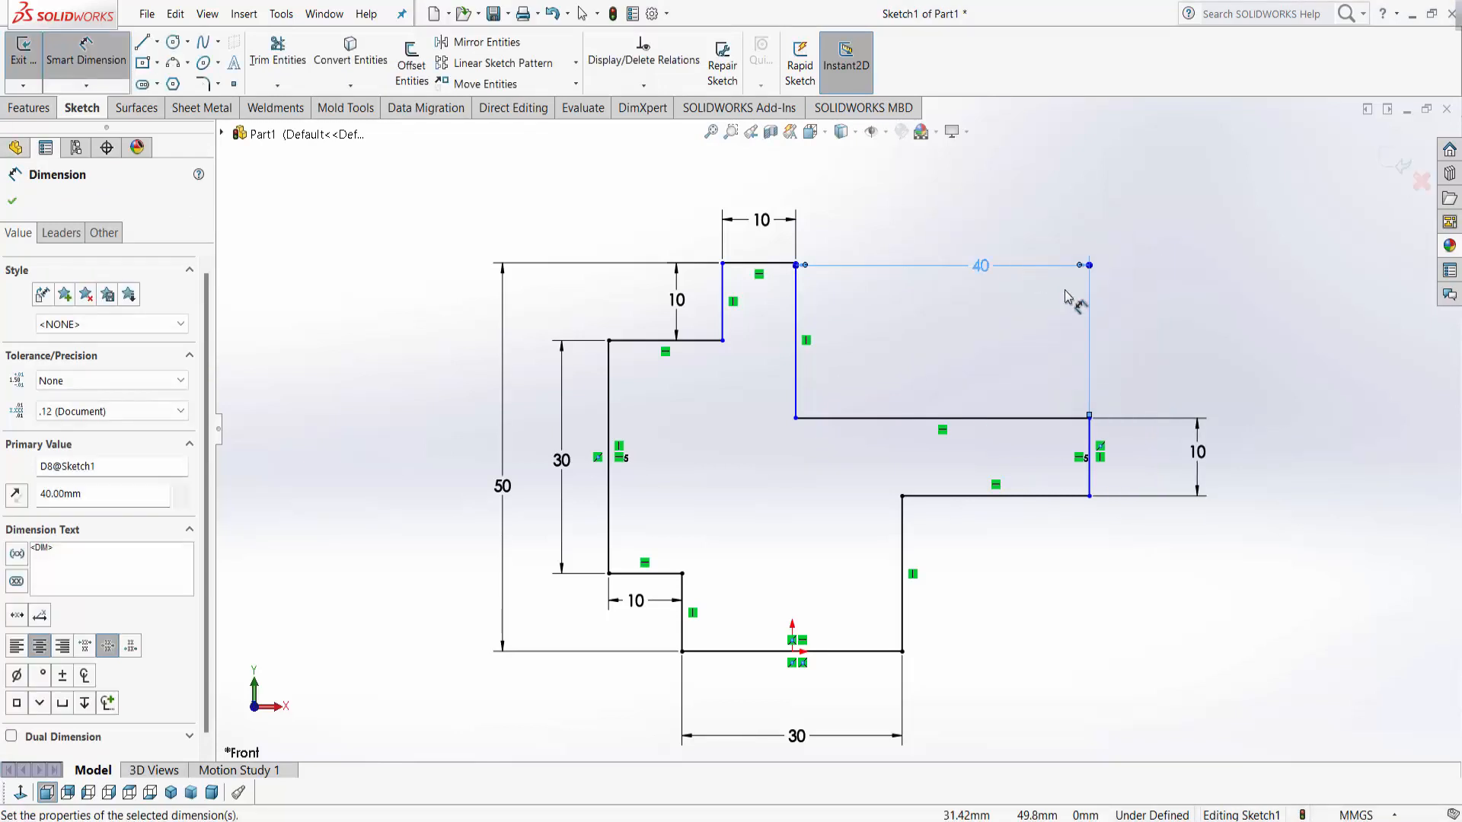
left_click(1198, 299)
- Dimension the overall width between the far-left and far-right vertical edges to 70 mm
left_click(606, 388)
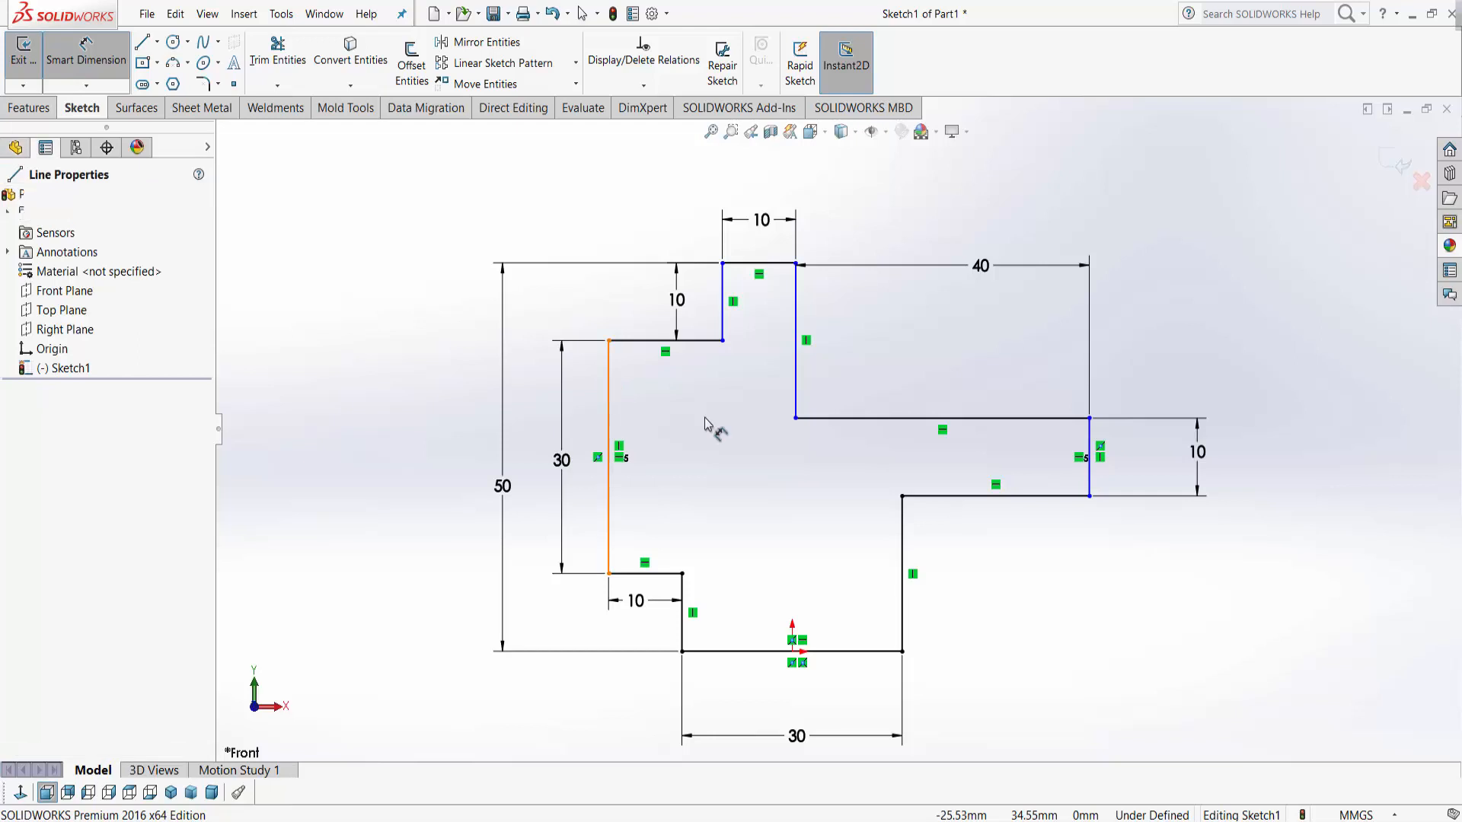
left_click(1088, 457)
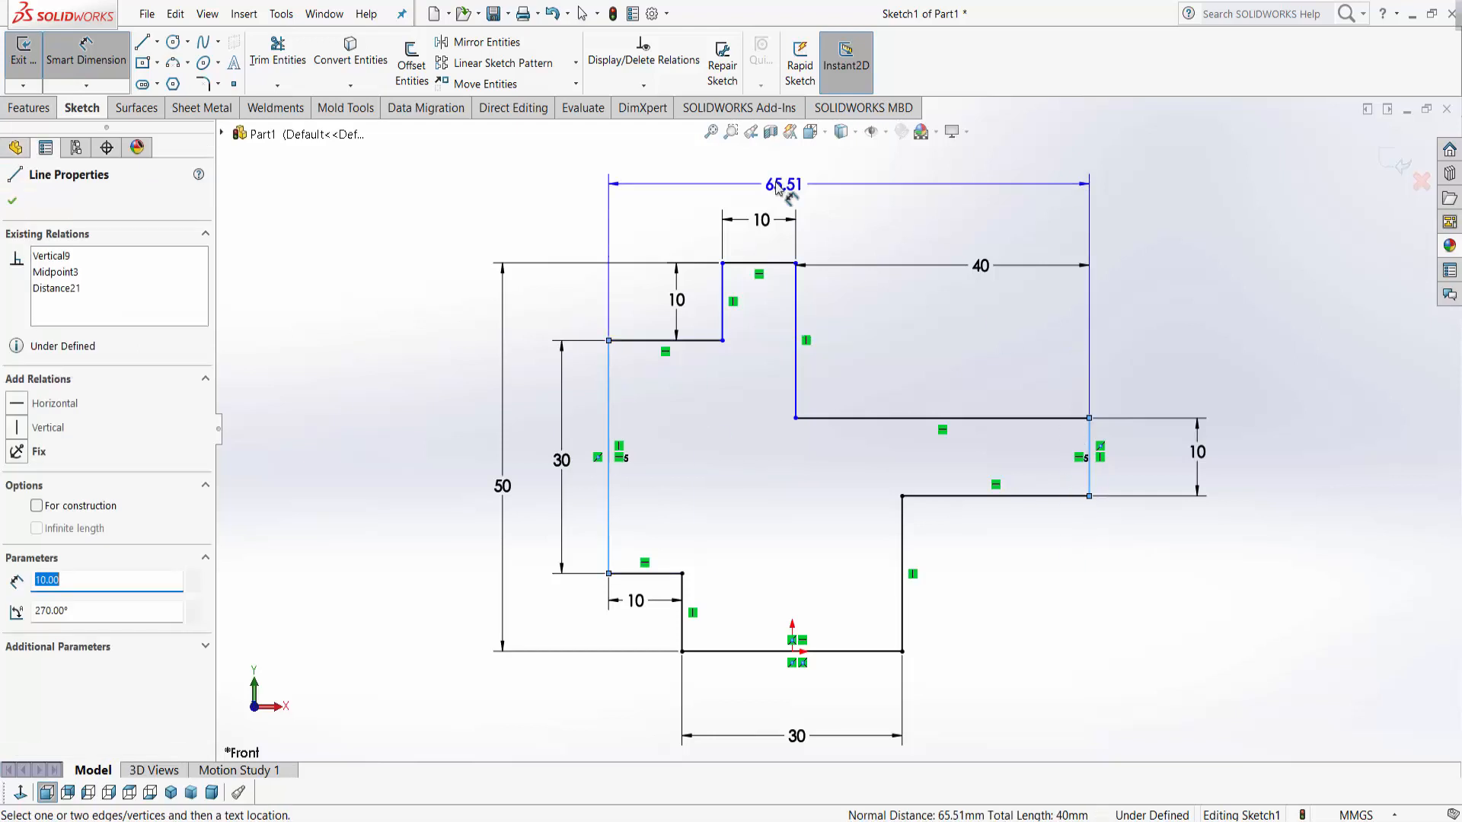
left_click(774, 183)
type("70")
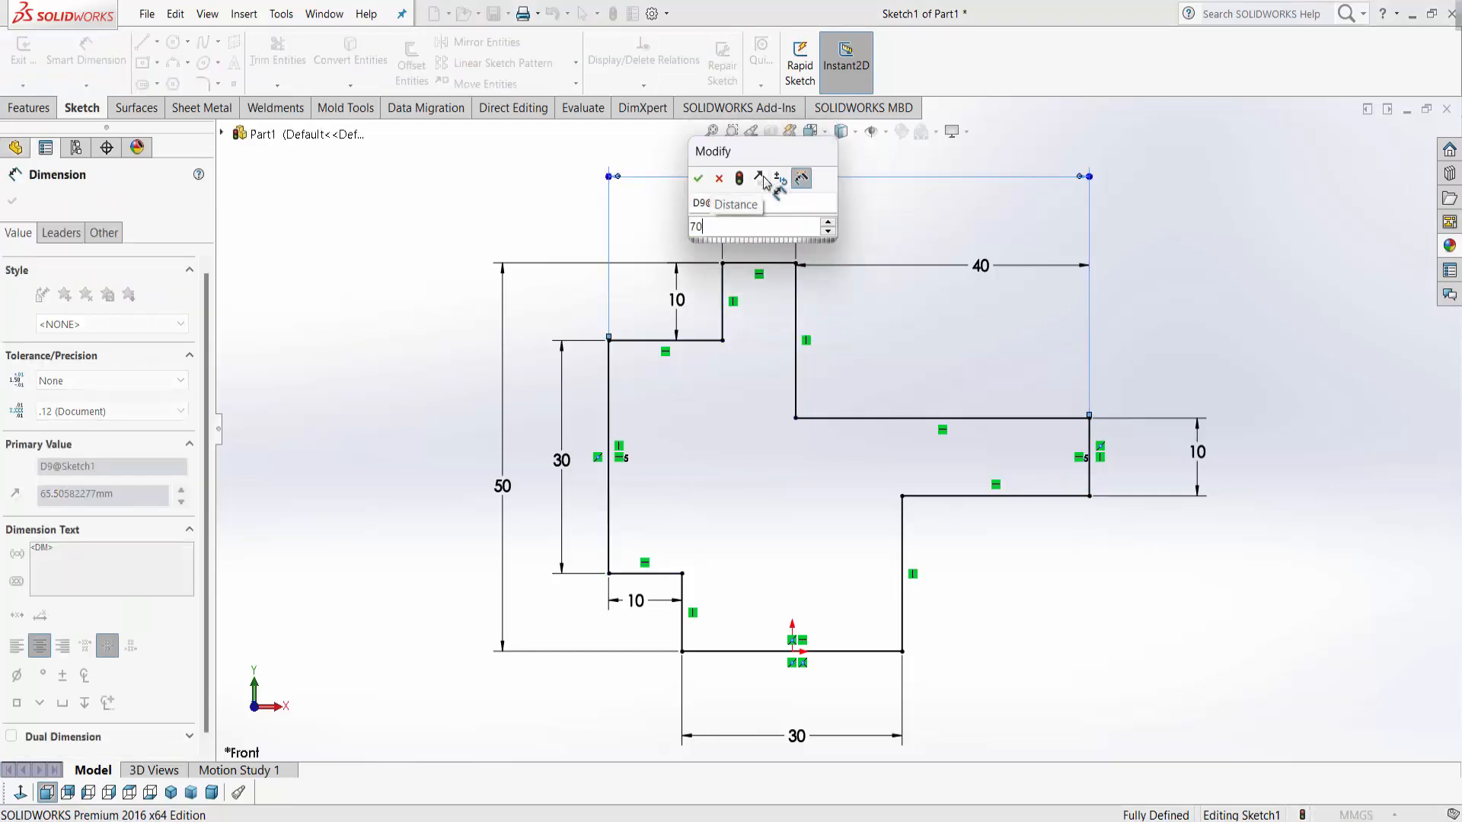
key("Return")
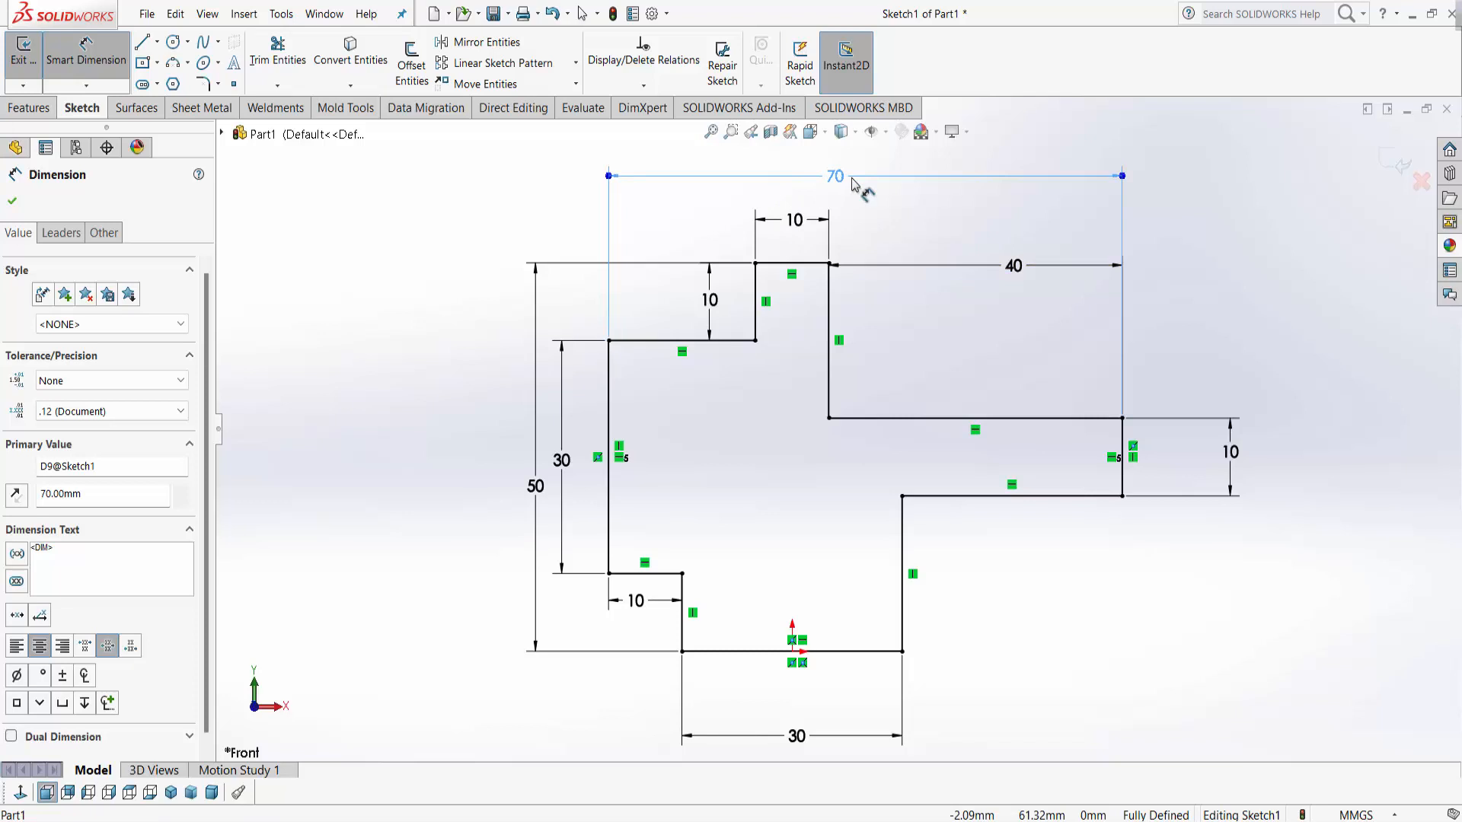
left_click(1261, 314)
- Apply 10 mm sketch fillets to the two inner corners where the right arm meets the body, above and below
scroll(1197, 361, "up", 1)
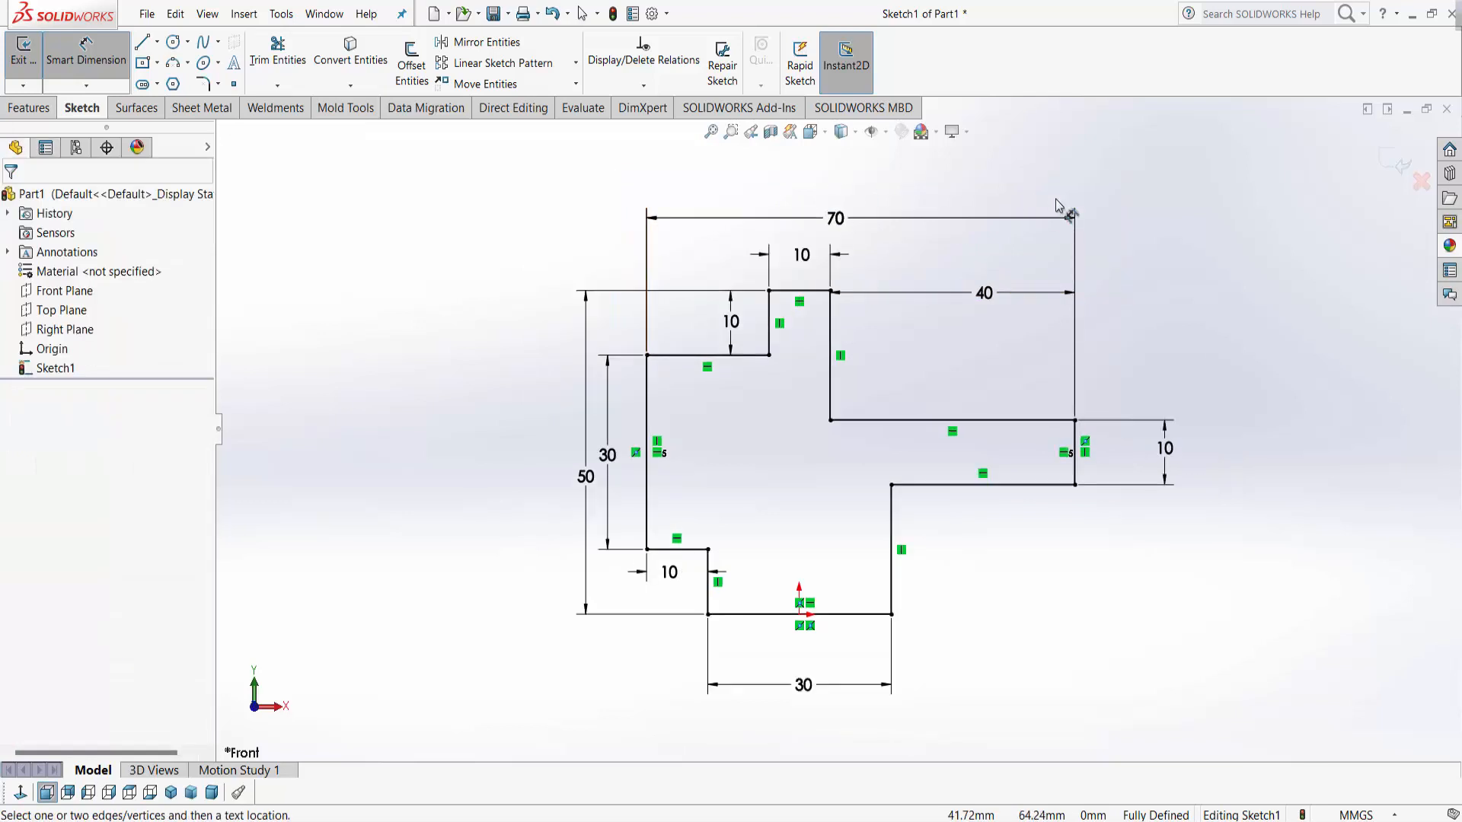
left_click(203, 84)
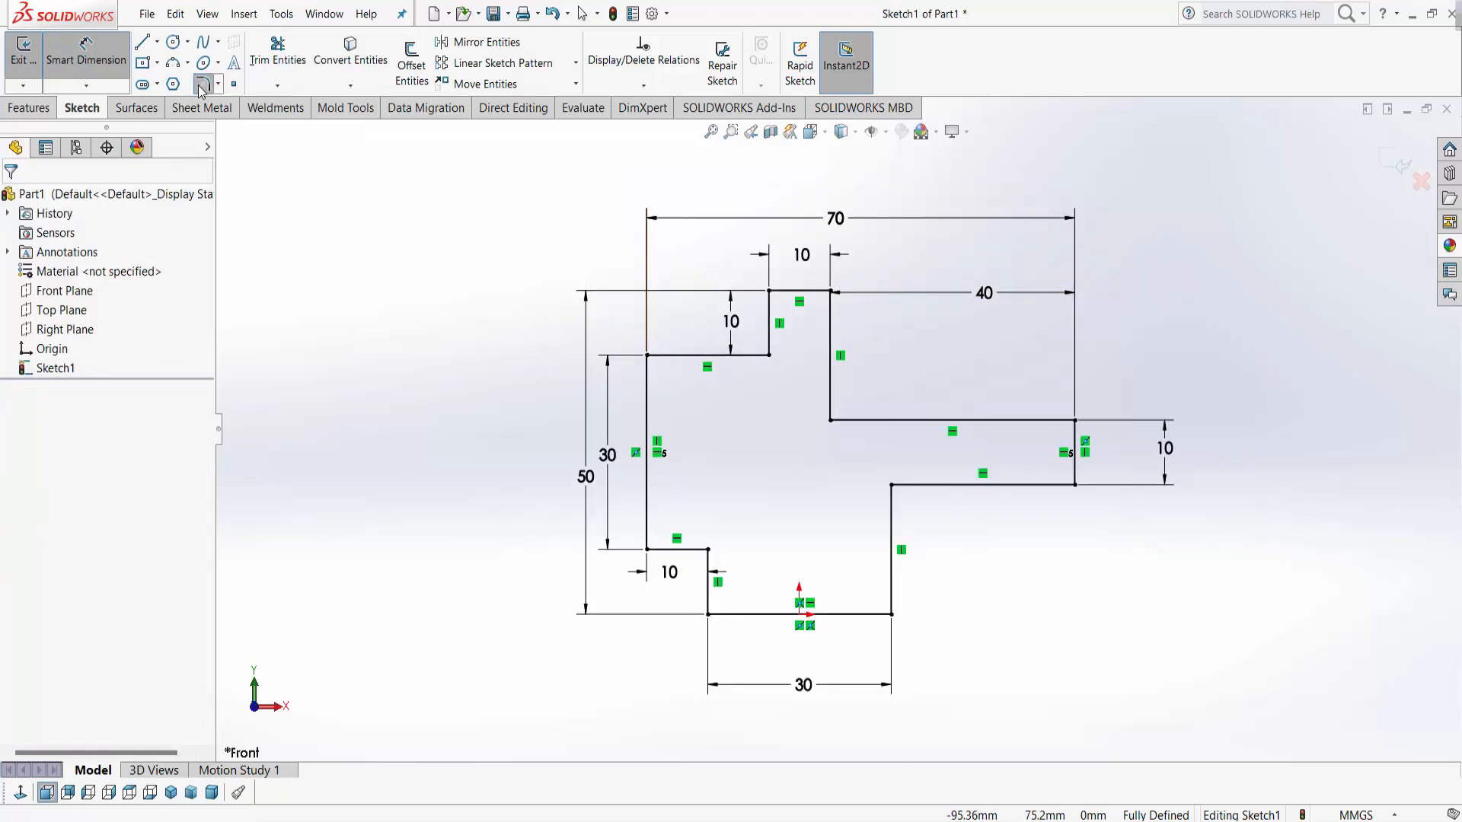
left_click(831, 420)
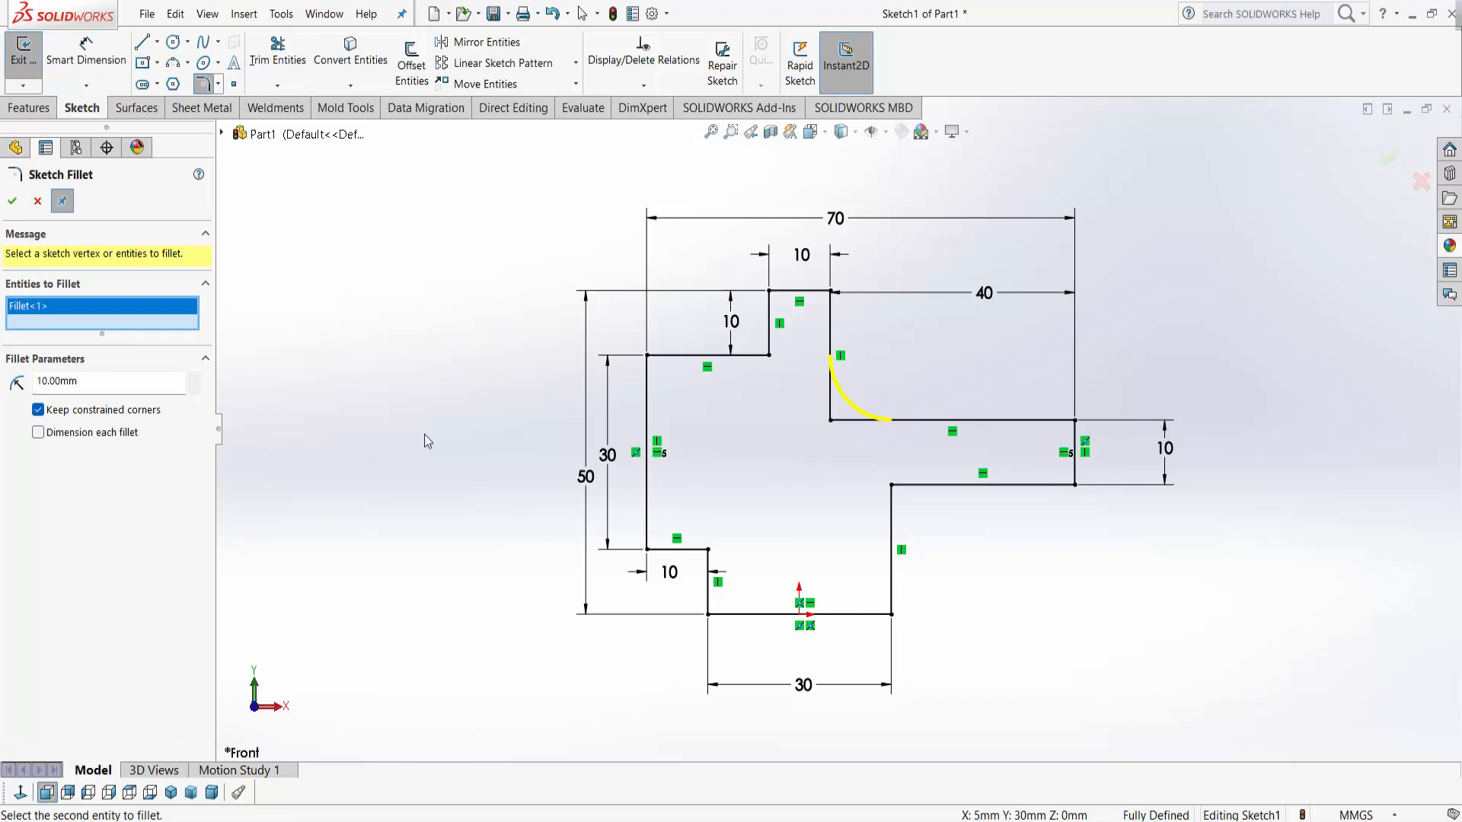
left_click(891, 484)
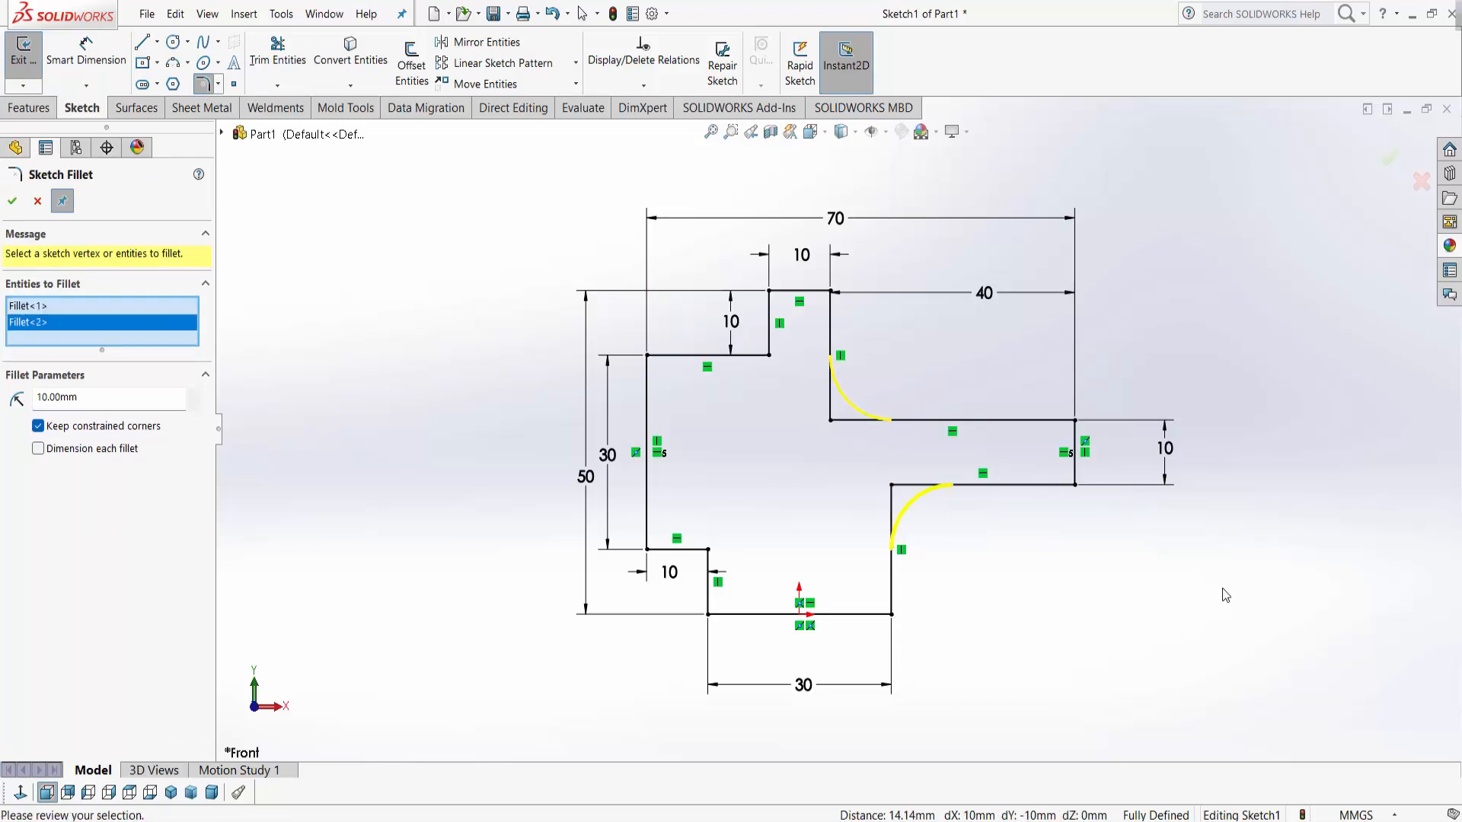
left_click(12, 202)
scroll(1070, 473, "up", 2)
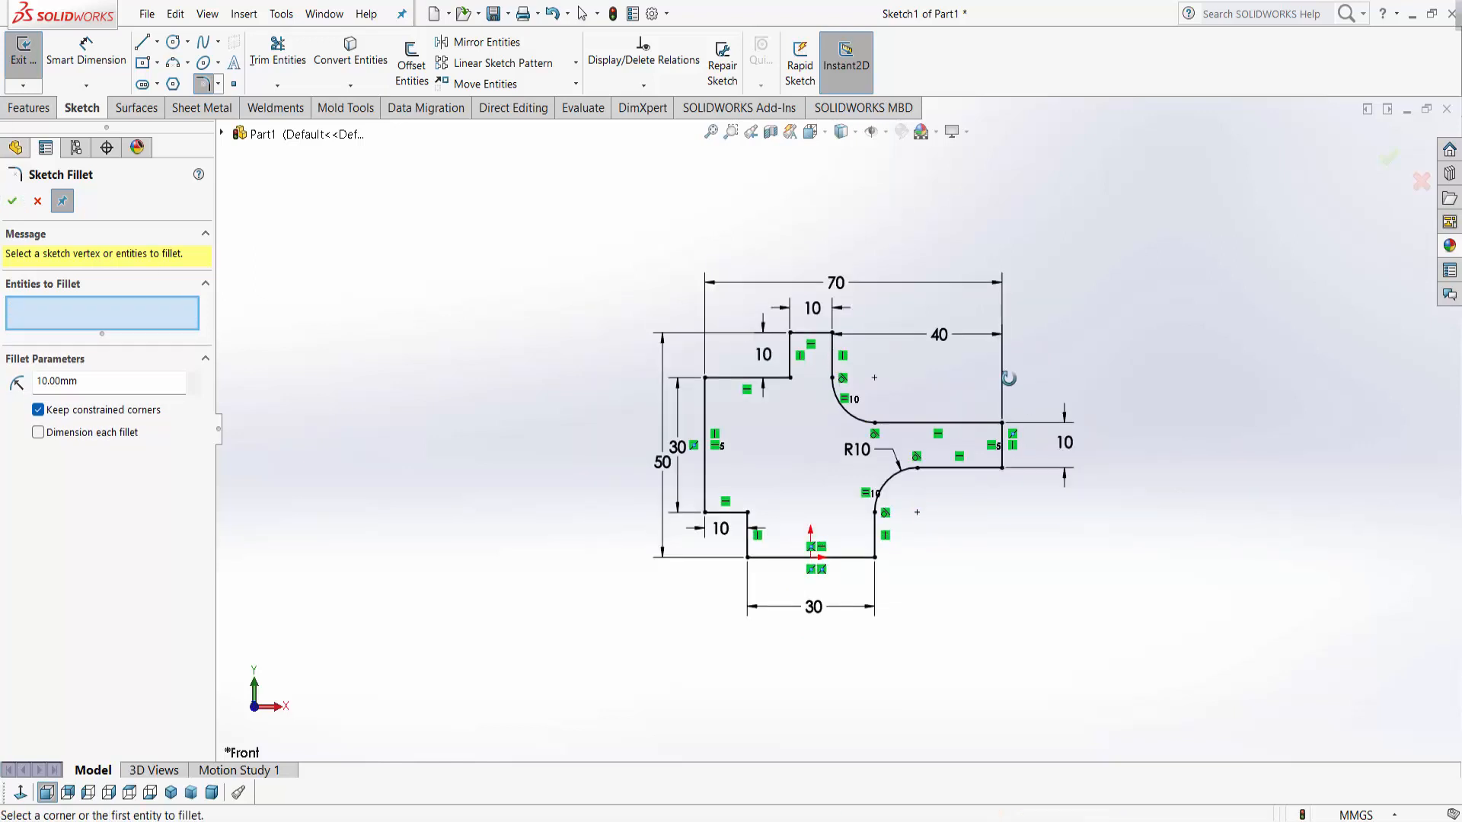
middle_click_drag(1008, 378, 1003, 388)
scroll(975, 379, "down", 3)
scroll(866, 521, "up", 2)
middle_click_drag(898, 632, 904, 644)
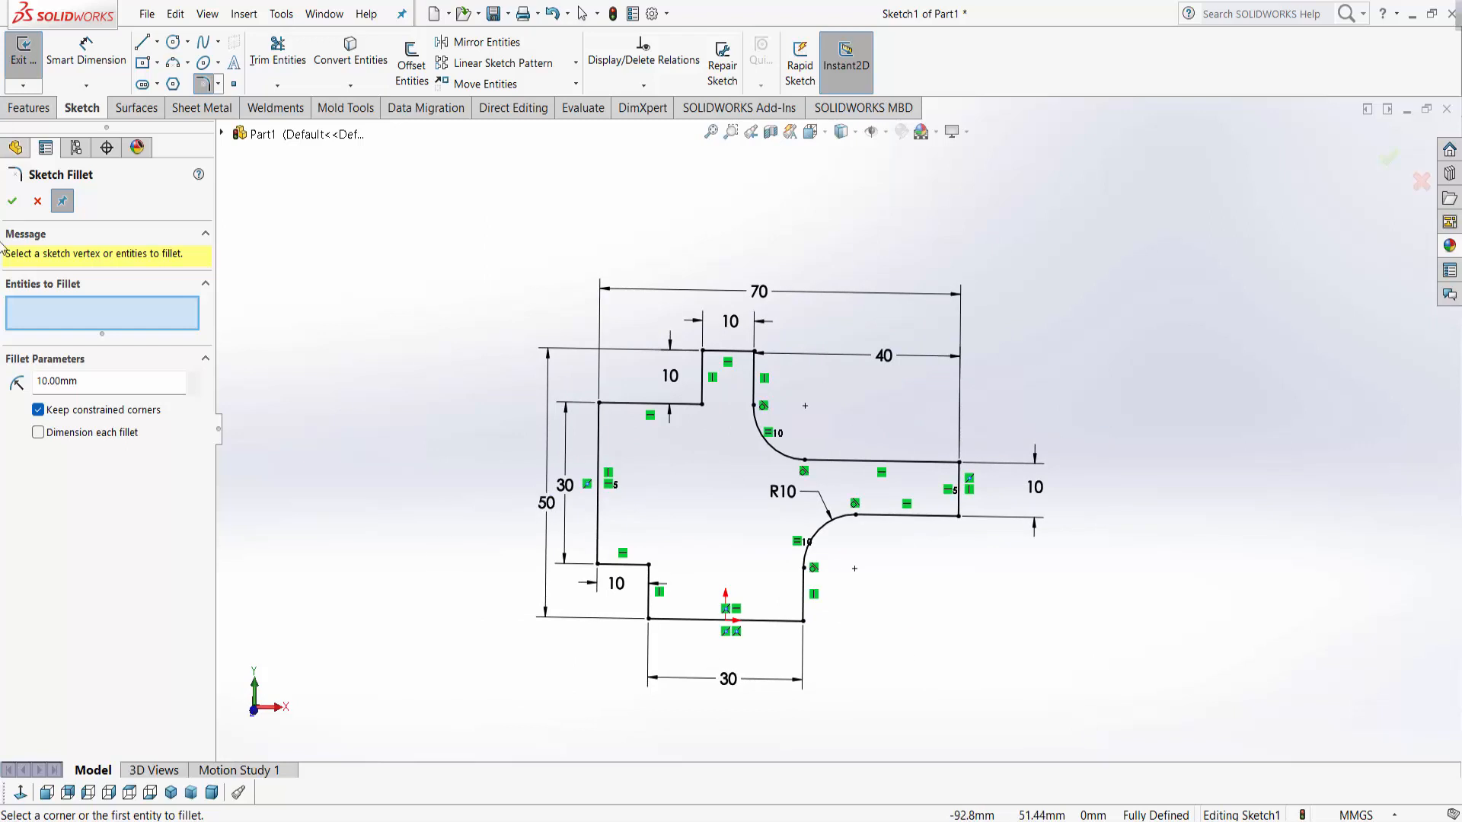
left_click(13, 201)
- Extrude the filleted profile as a boss 40 mm with the Mid Plane end condition
key("f")
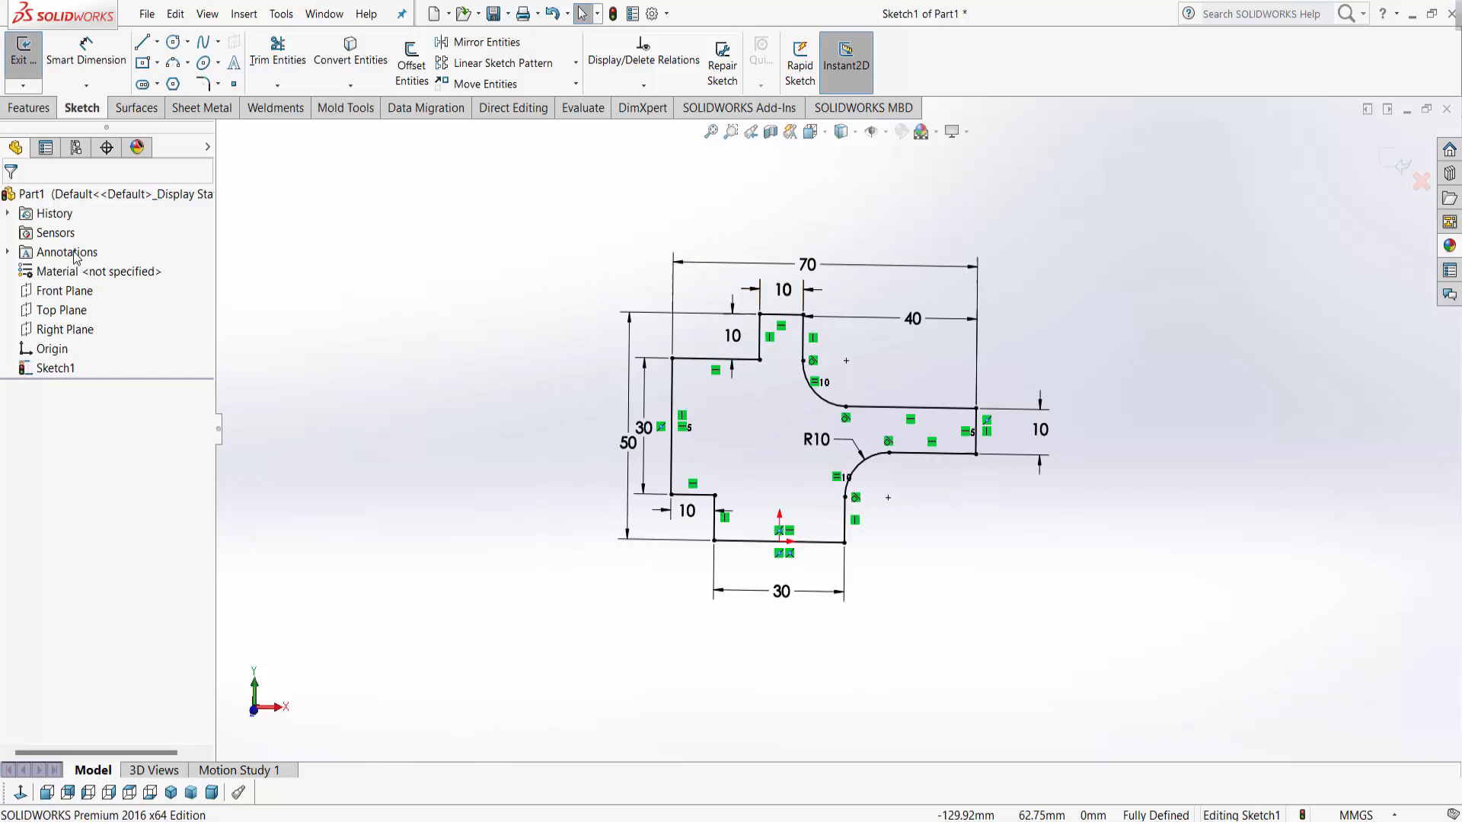
left_click(28, 107)
left_click(35, 74)
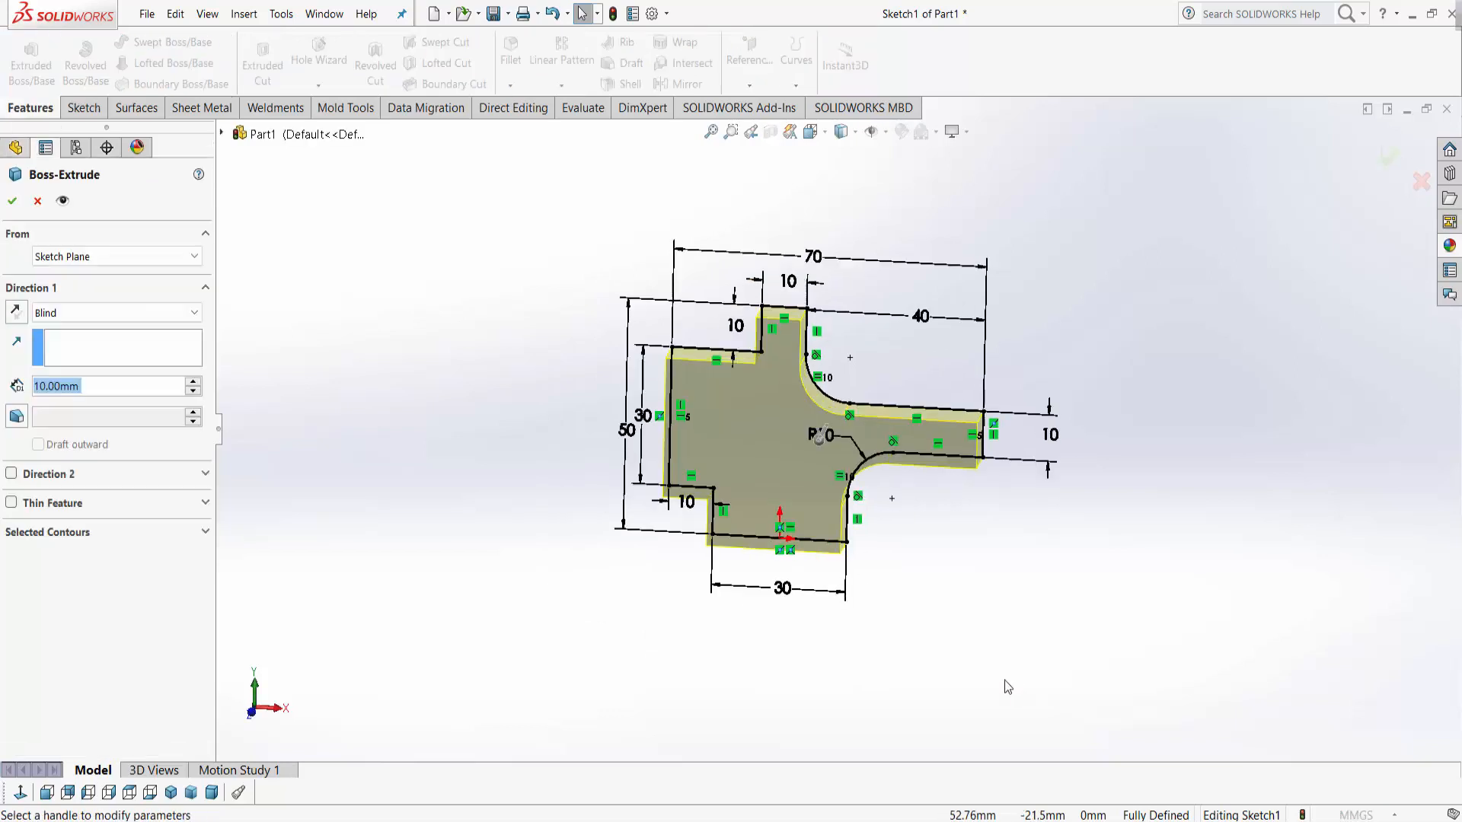
left_click(106, 313)
left_click(76, 398)
left_click(88, 381)
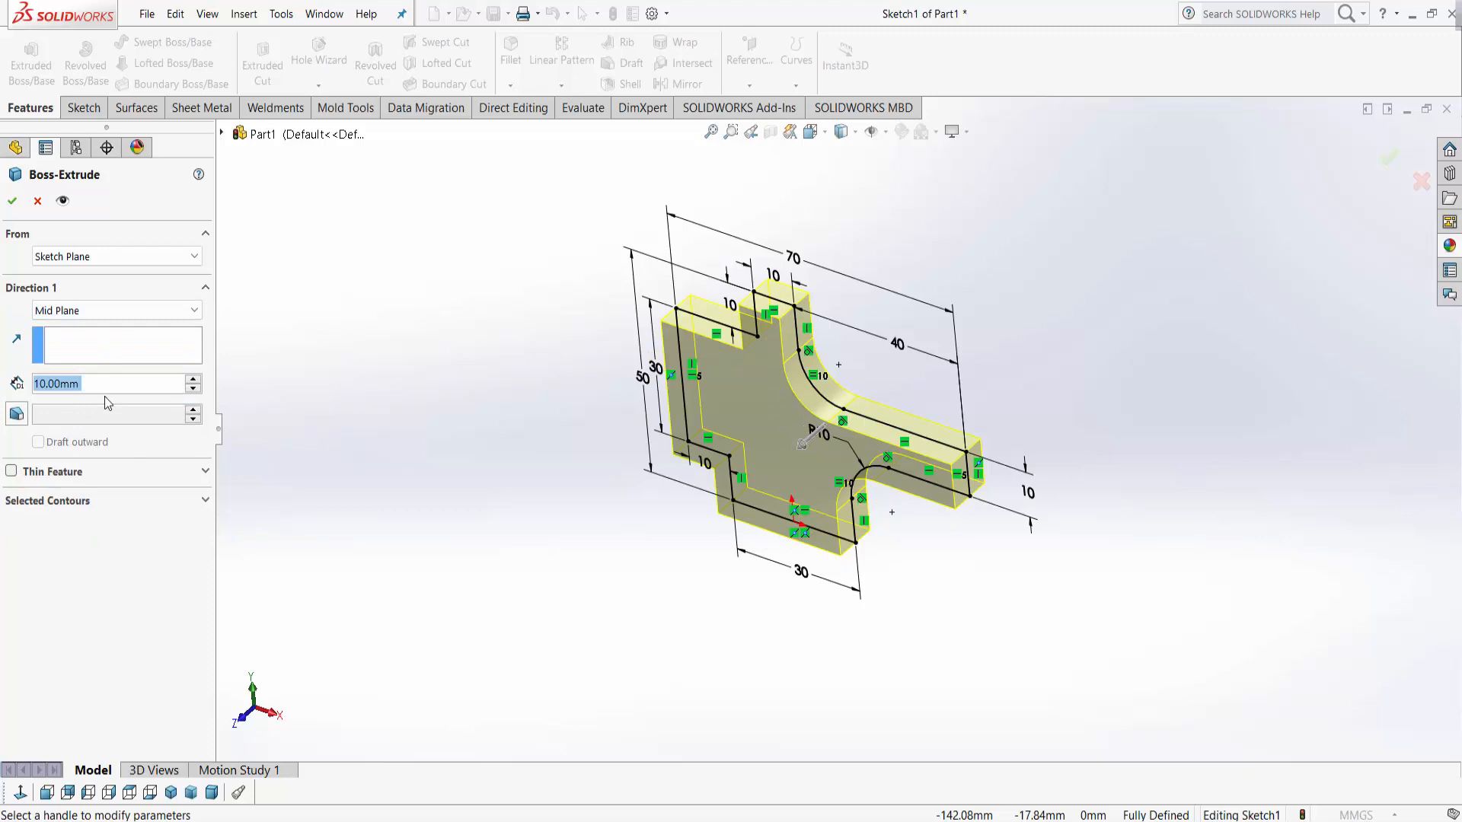
type("40")
key("Return")
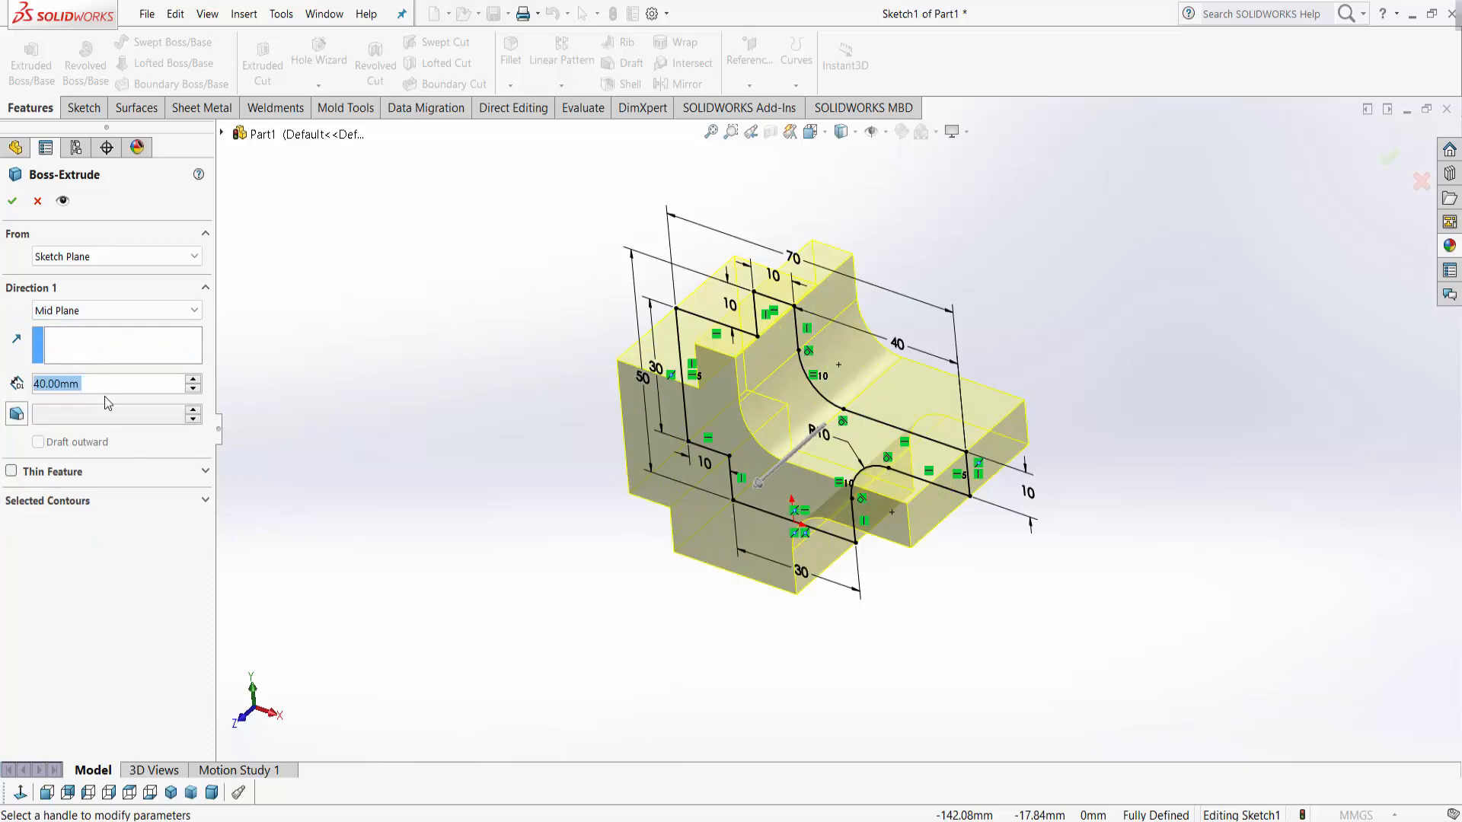
left_click(12, 201)
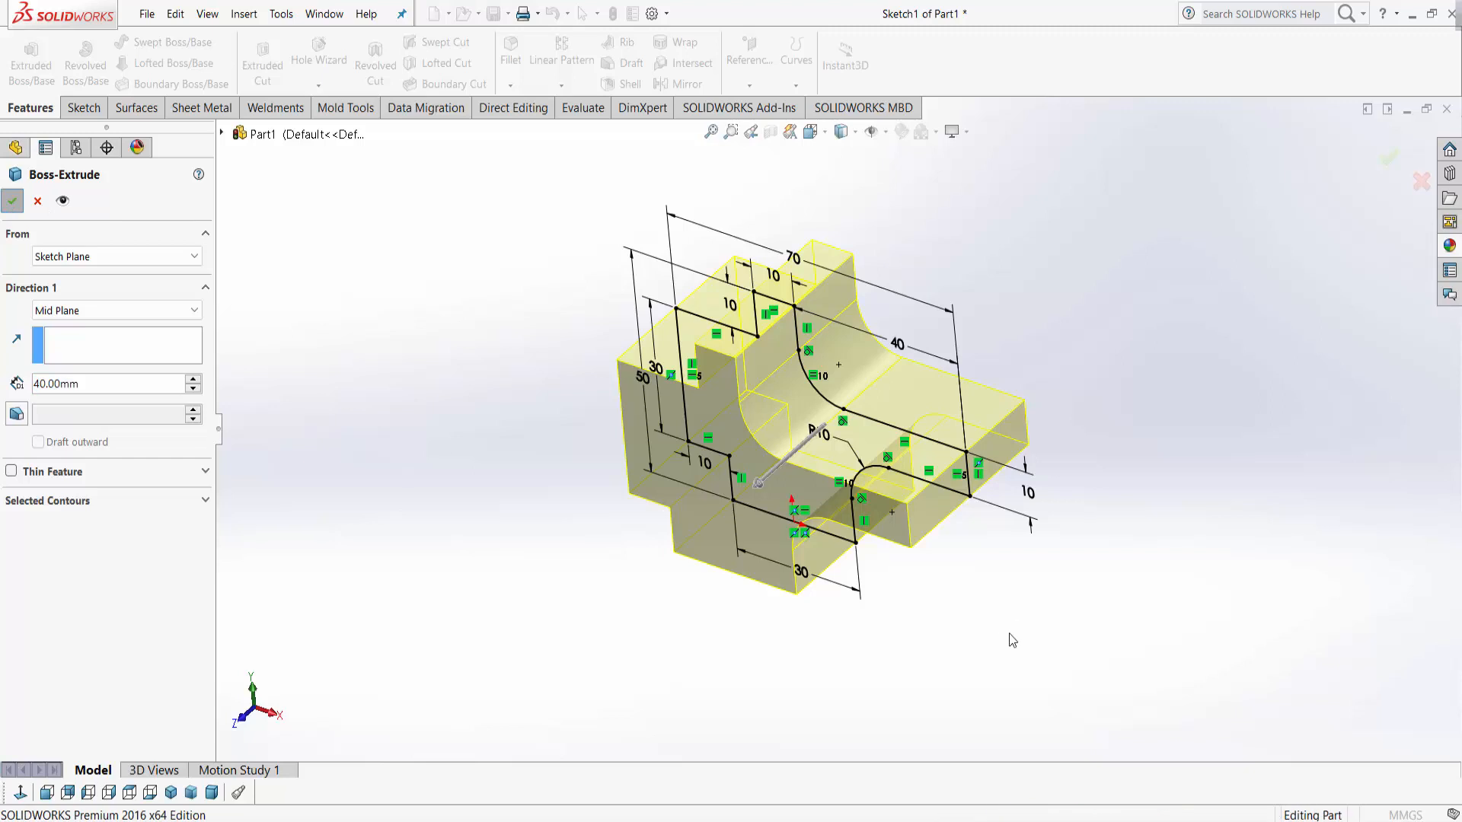
middle_click_drag(922, 692, 1017, 586)
left_click(1017, 586)
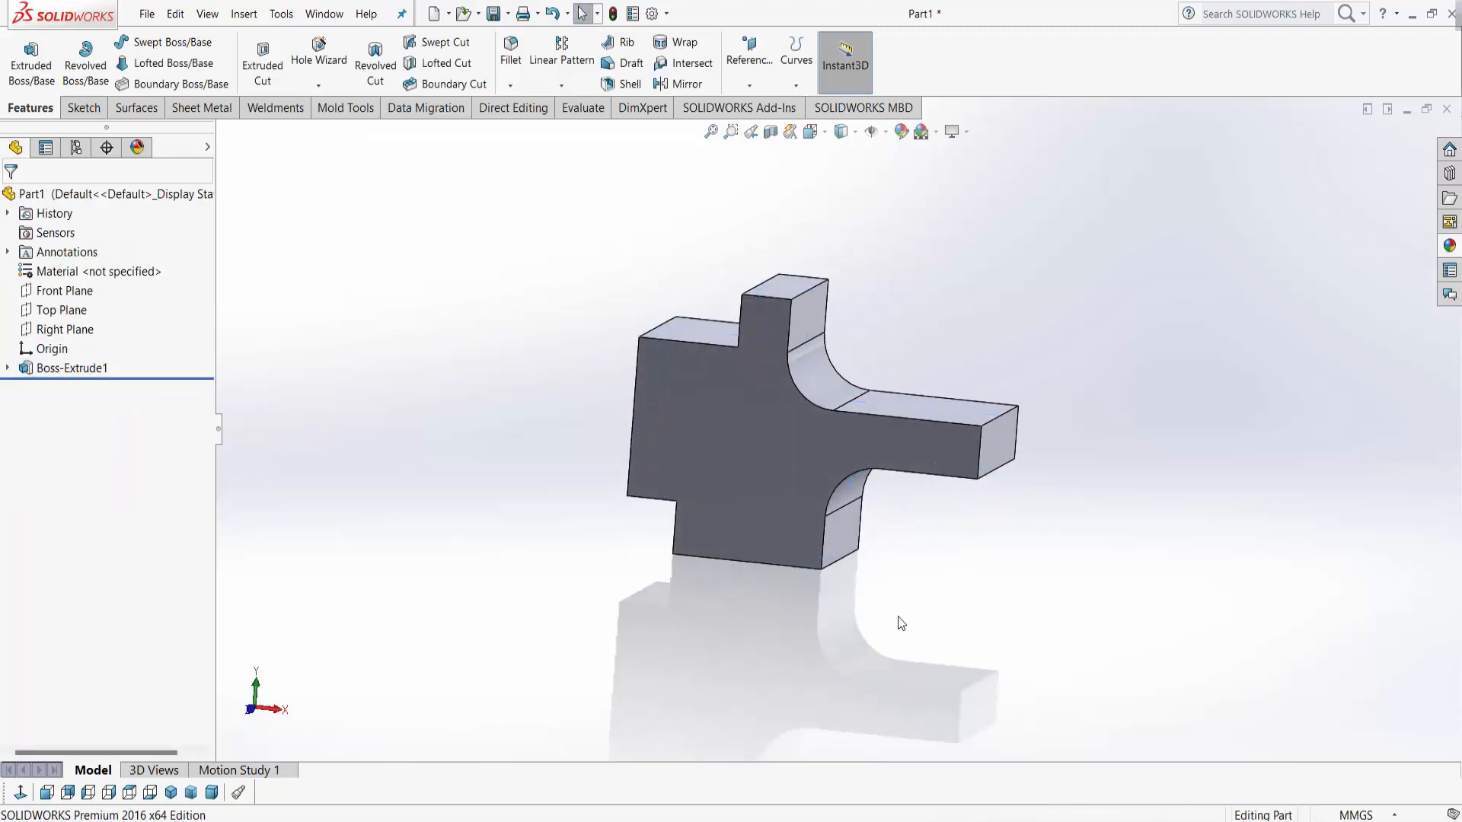
middle_click_drag(898, 615, 874, 669)
scroll(905, 448, "down", 2)
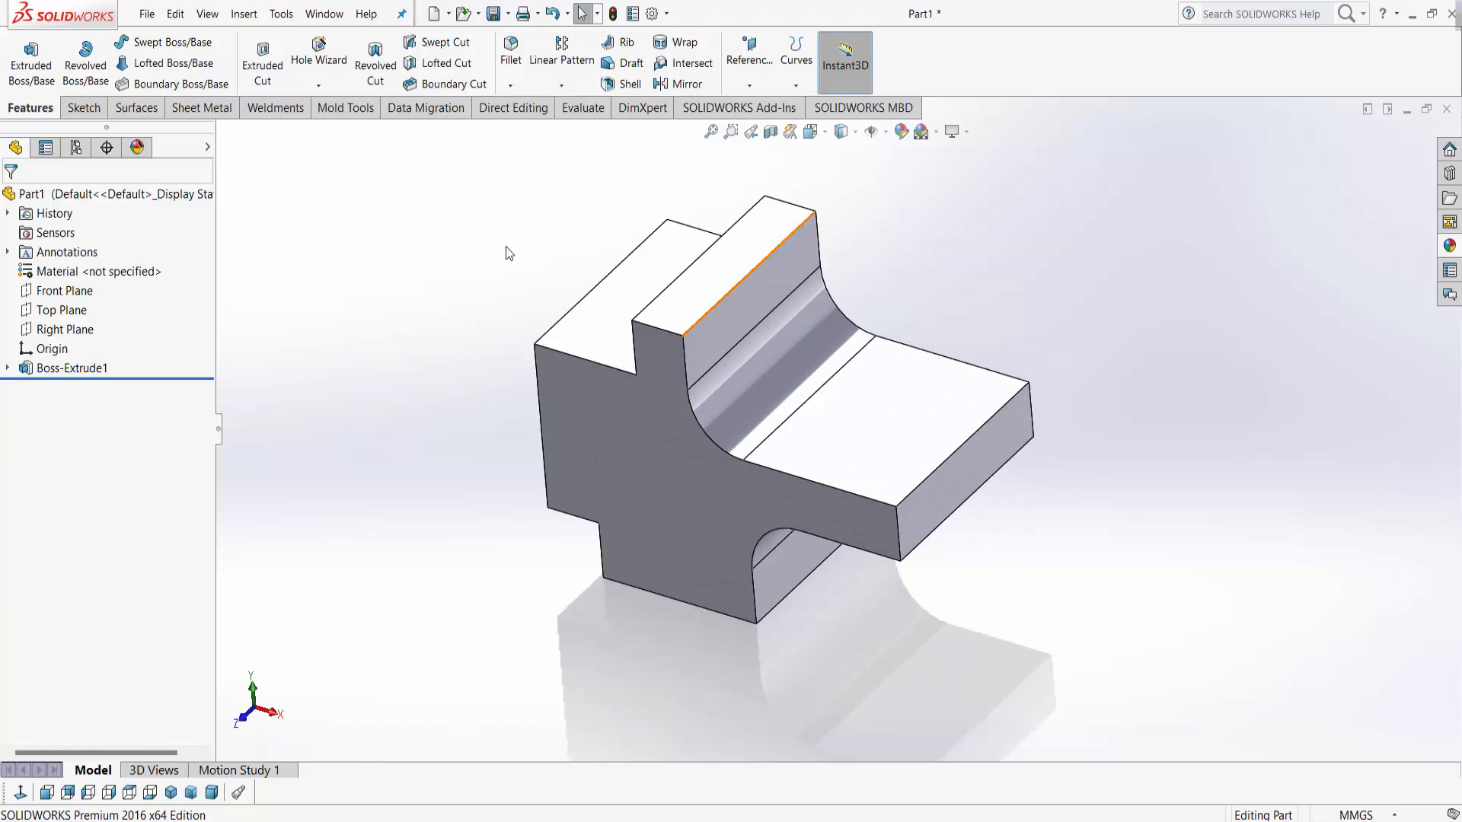
key("f")
left_click(76, 108)
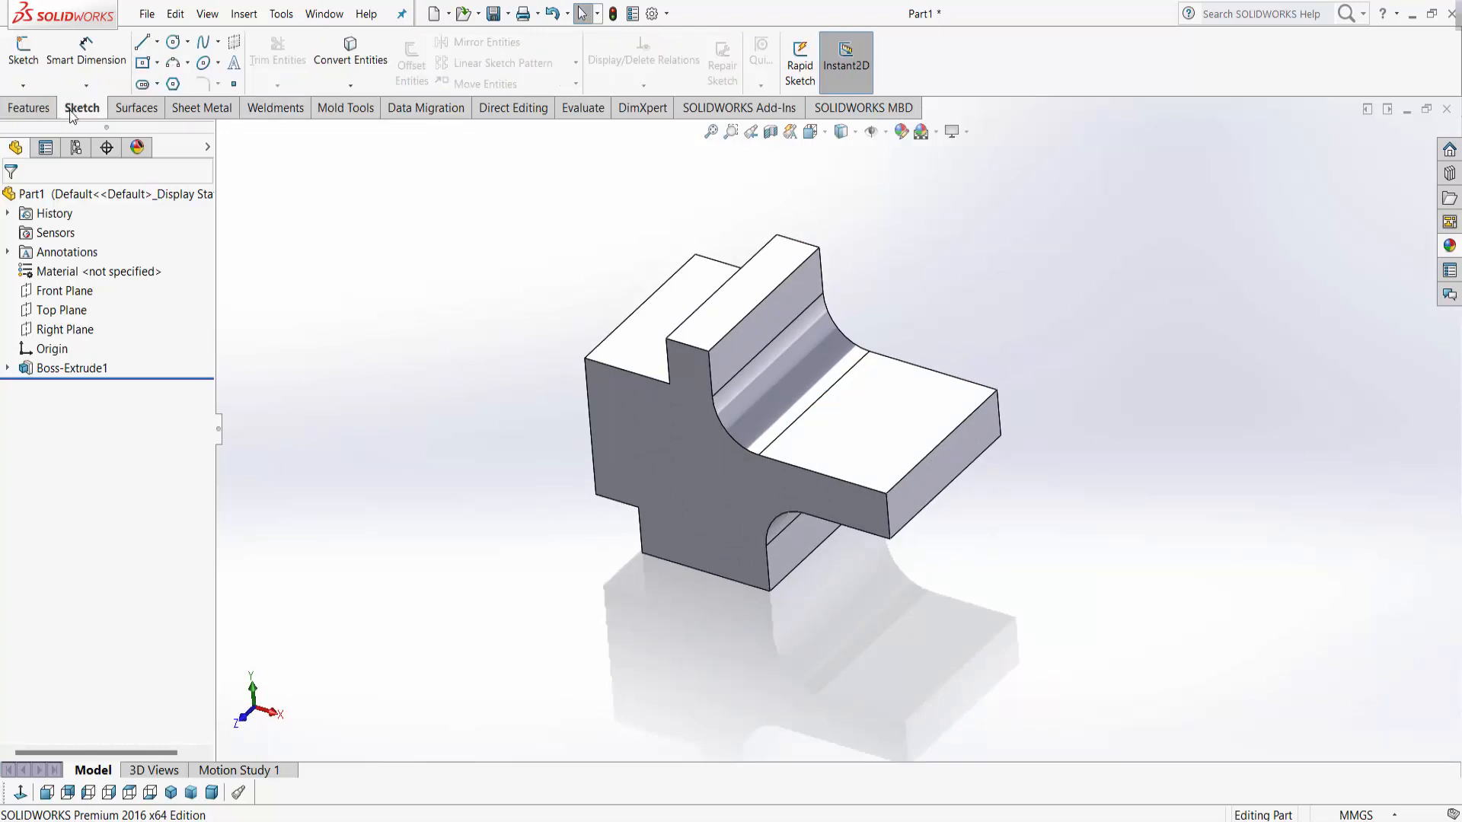
left_click(32, 108)
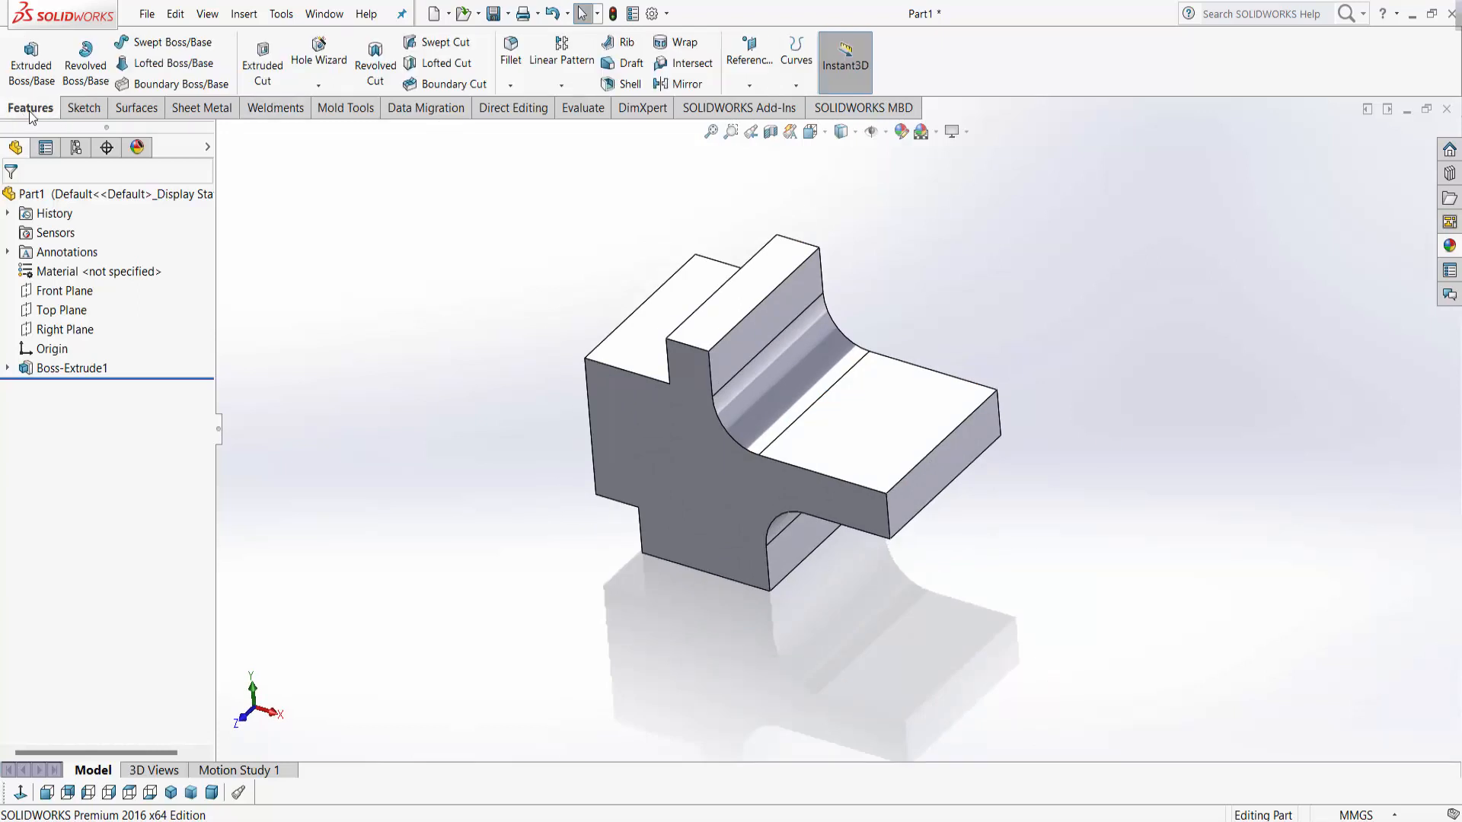
- Round the right arm's free end with a full round fillet, using its front and back side faces and the end face as center
left_click(510, 86)
left_click(536, 105)
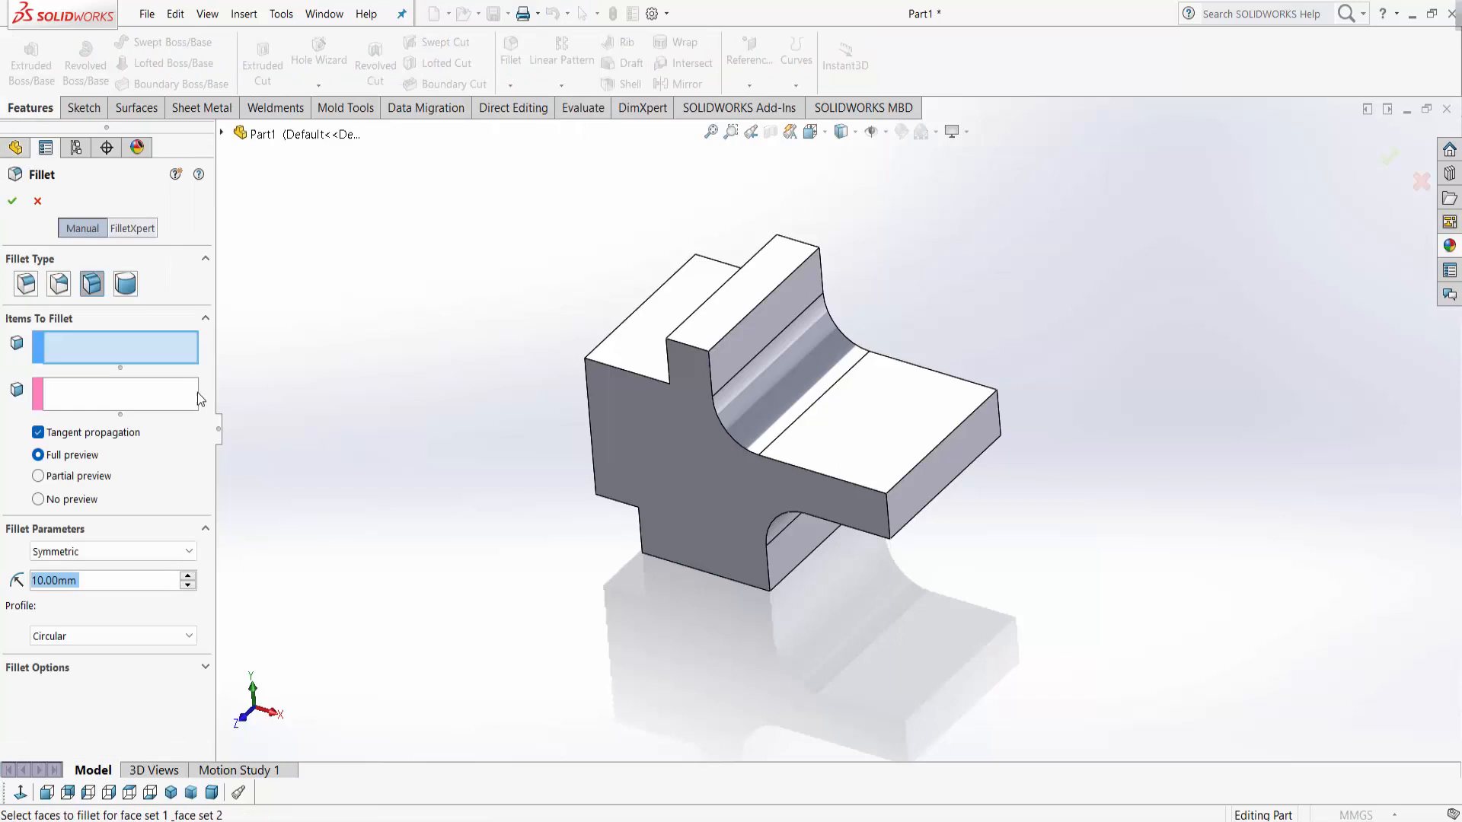
left_click(126, 284)
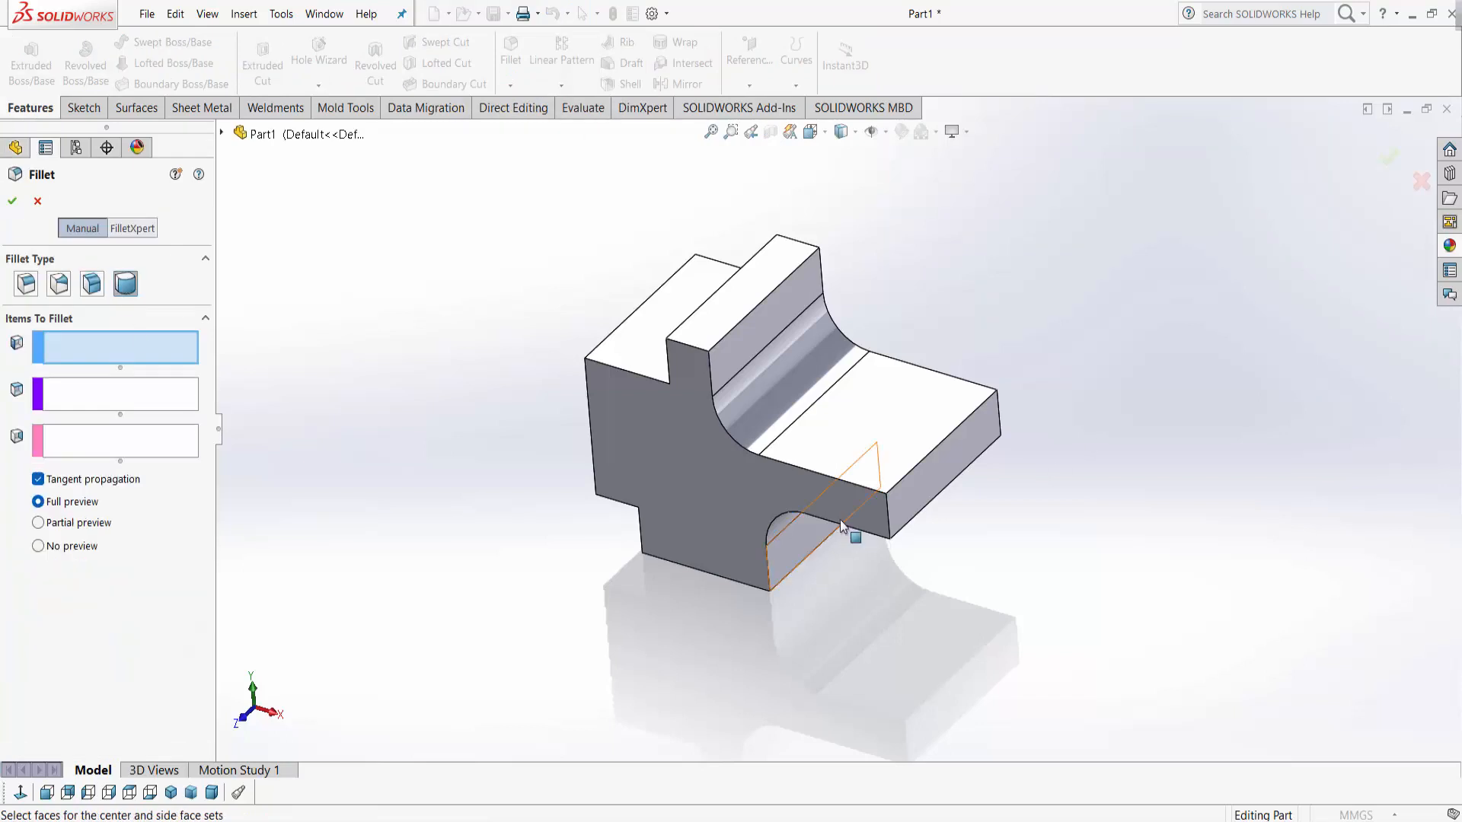
left_click(786, 515)
left_click(155, 405)
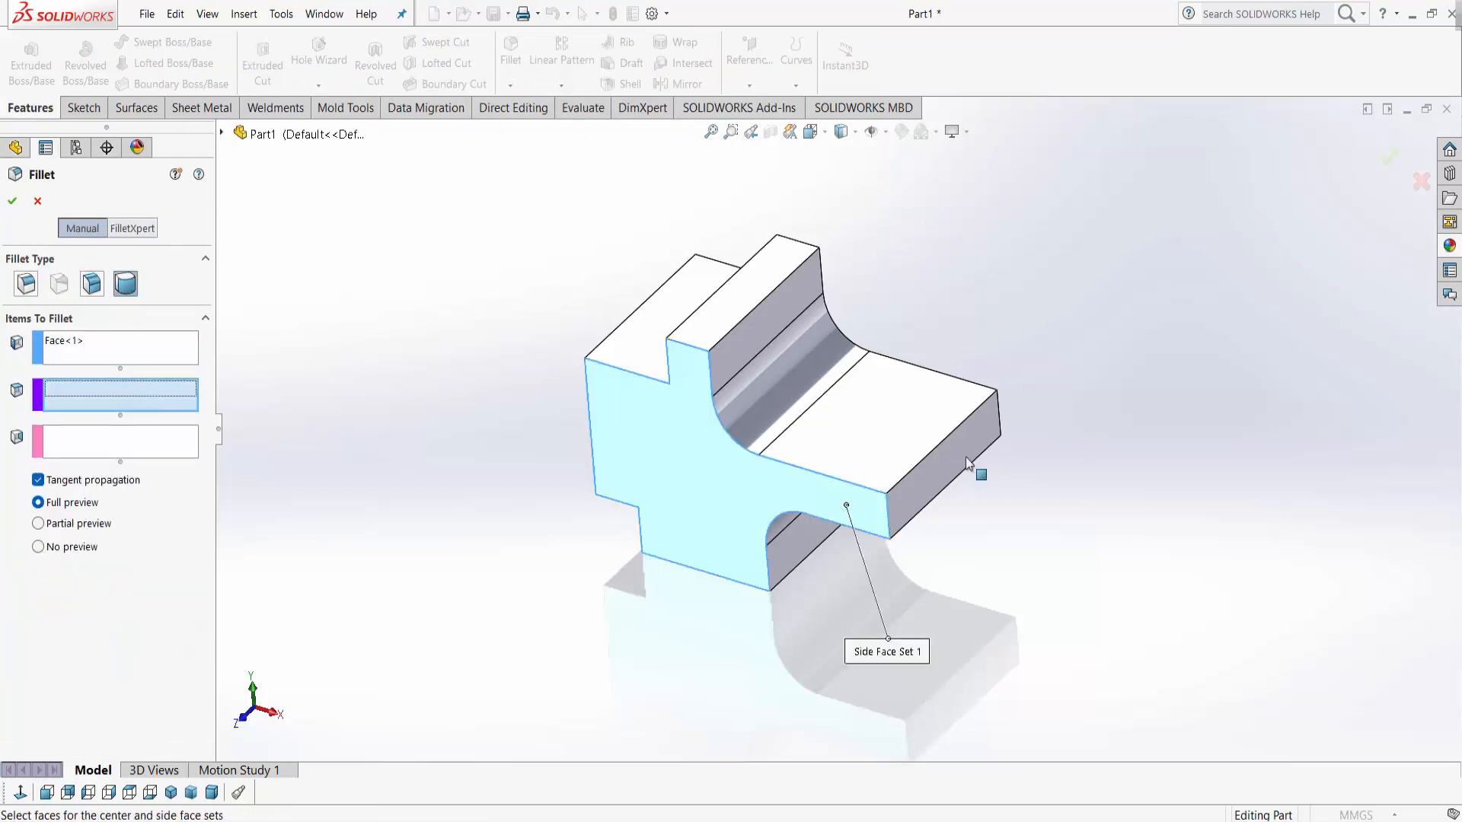
left_click(964, 460)
middle_click_drag(1112, 613, 975, 676)
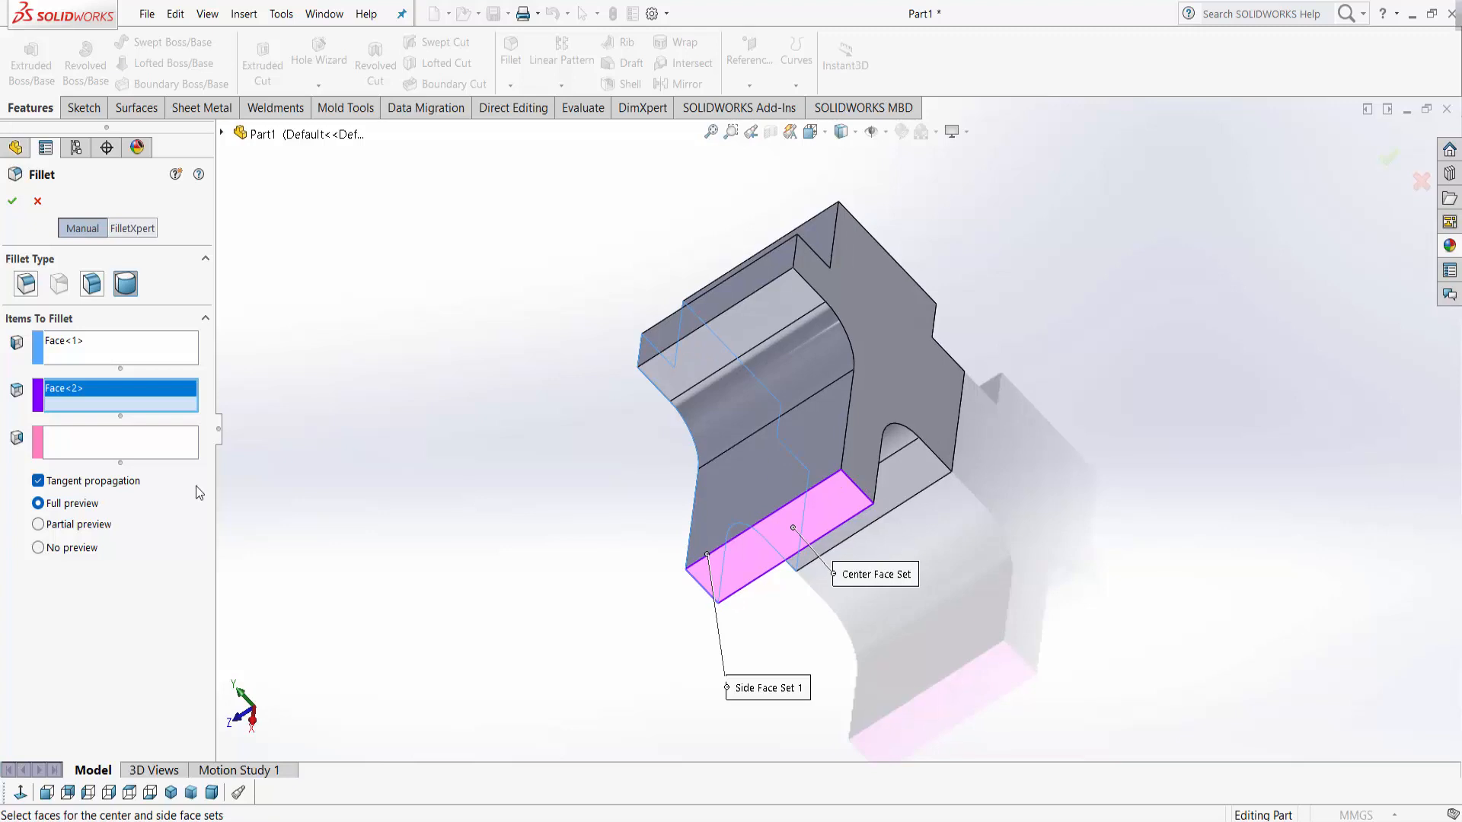
left_click(144, 460)
left_click(889, 482)
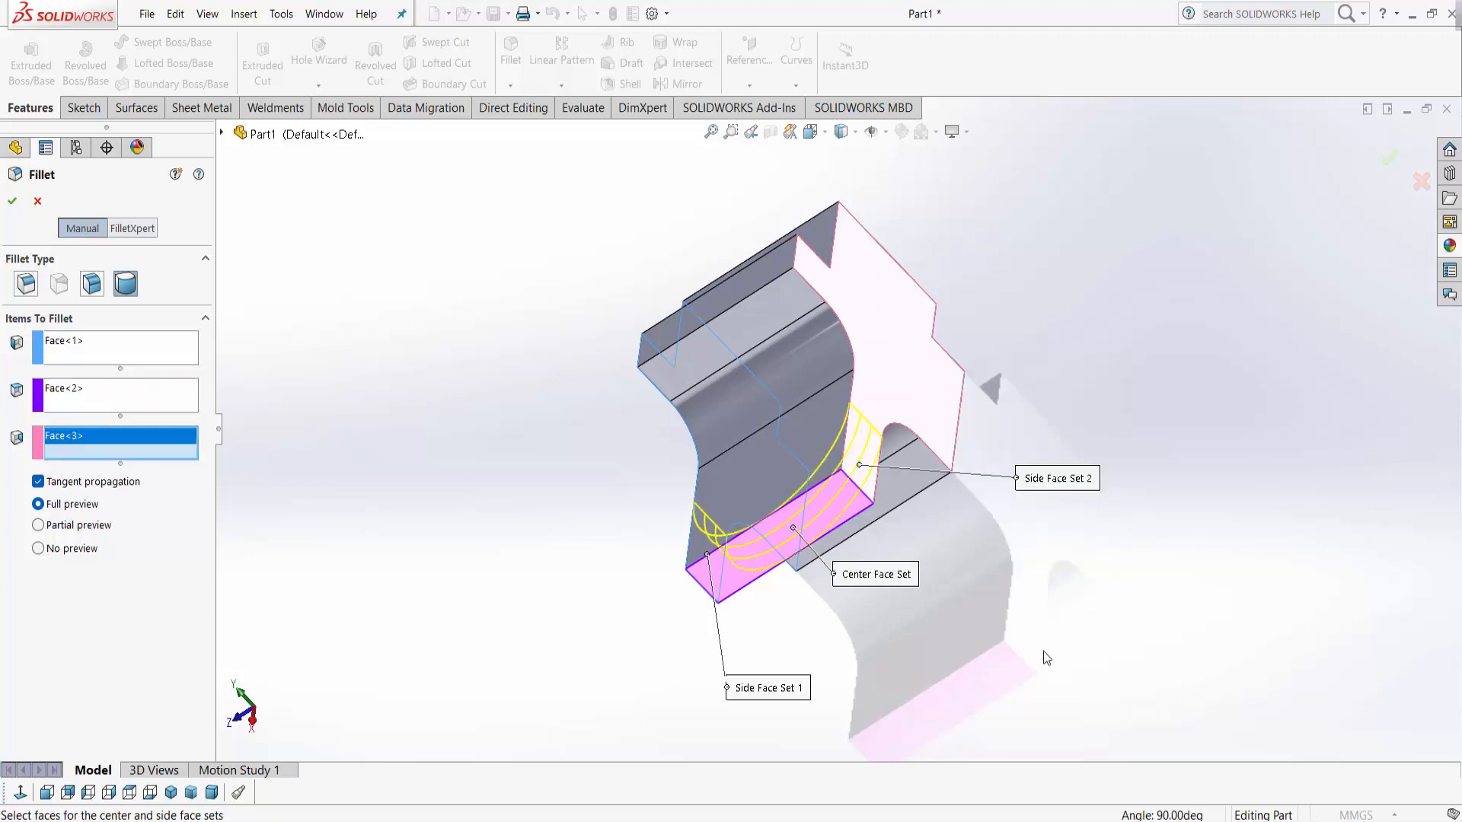
middle_click_drag(1058, 647, 1184, 506)
left_click(1386, 161)
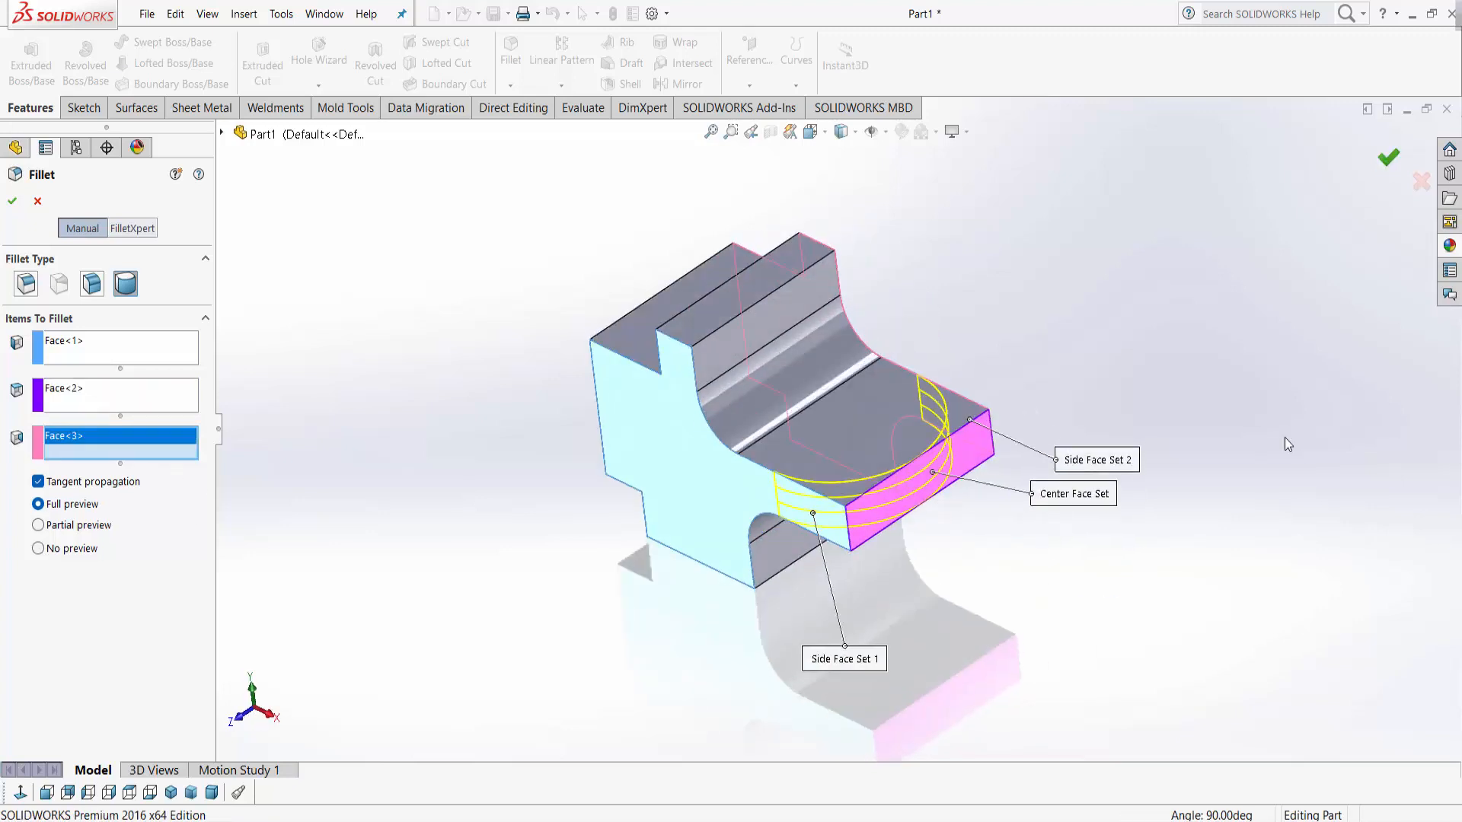
- Apply the green high gloss plastic appearance to the whole part
middle_click_drag(1071, 694, 1064, 636)
middle_click_drag(841, 381, 838, 398)
left_click(1328, 205)
left_click(1451, 243)
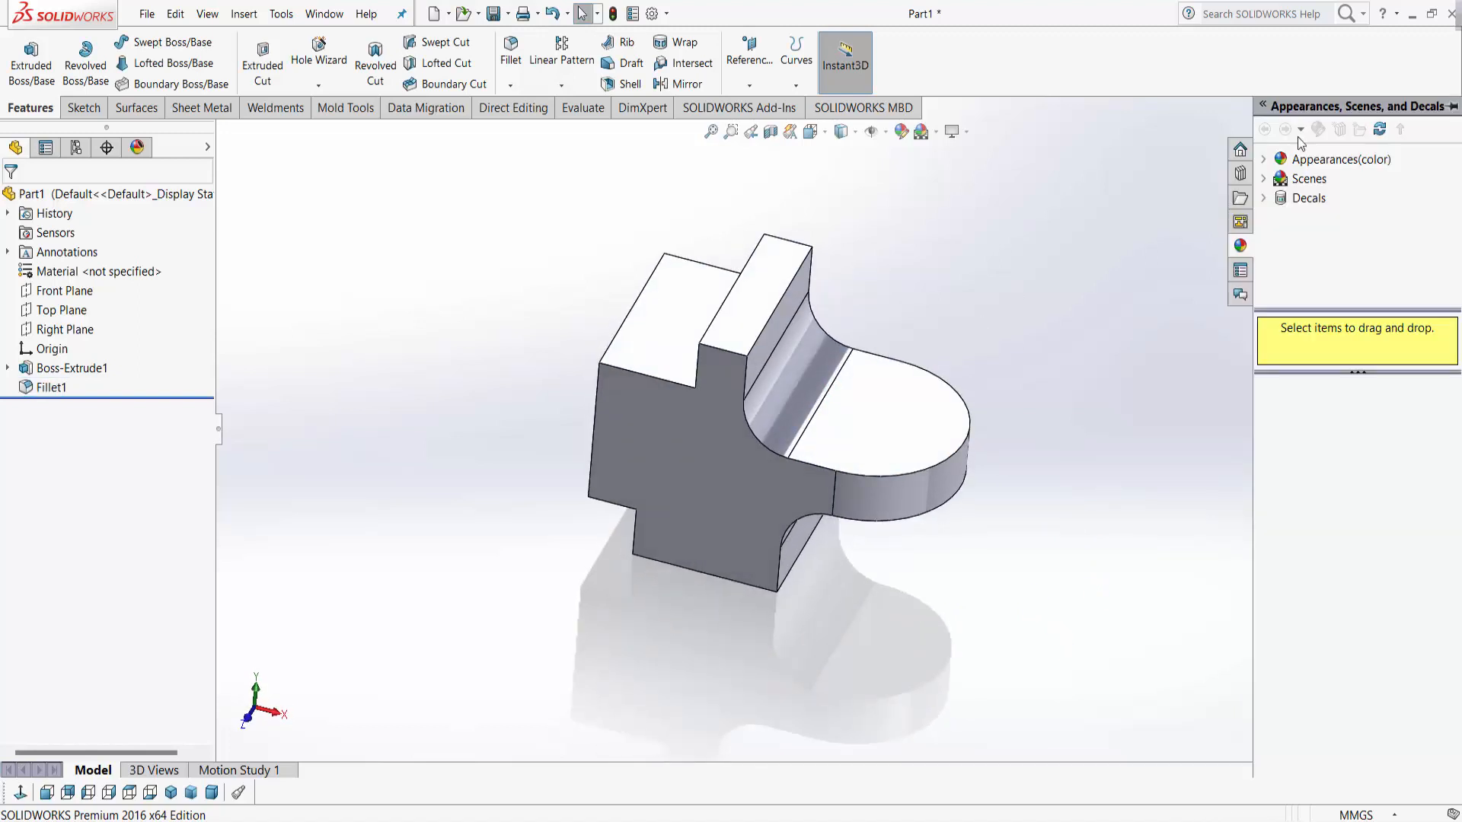
left_click(1303, 165)
double_click(1324, 181)
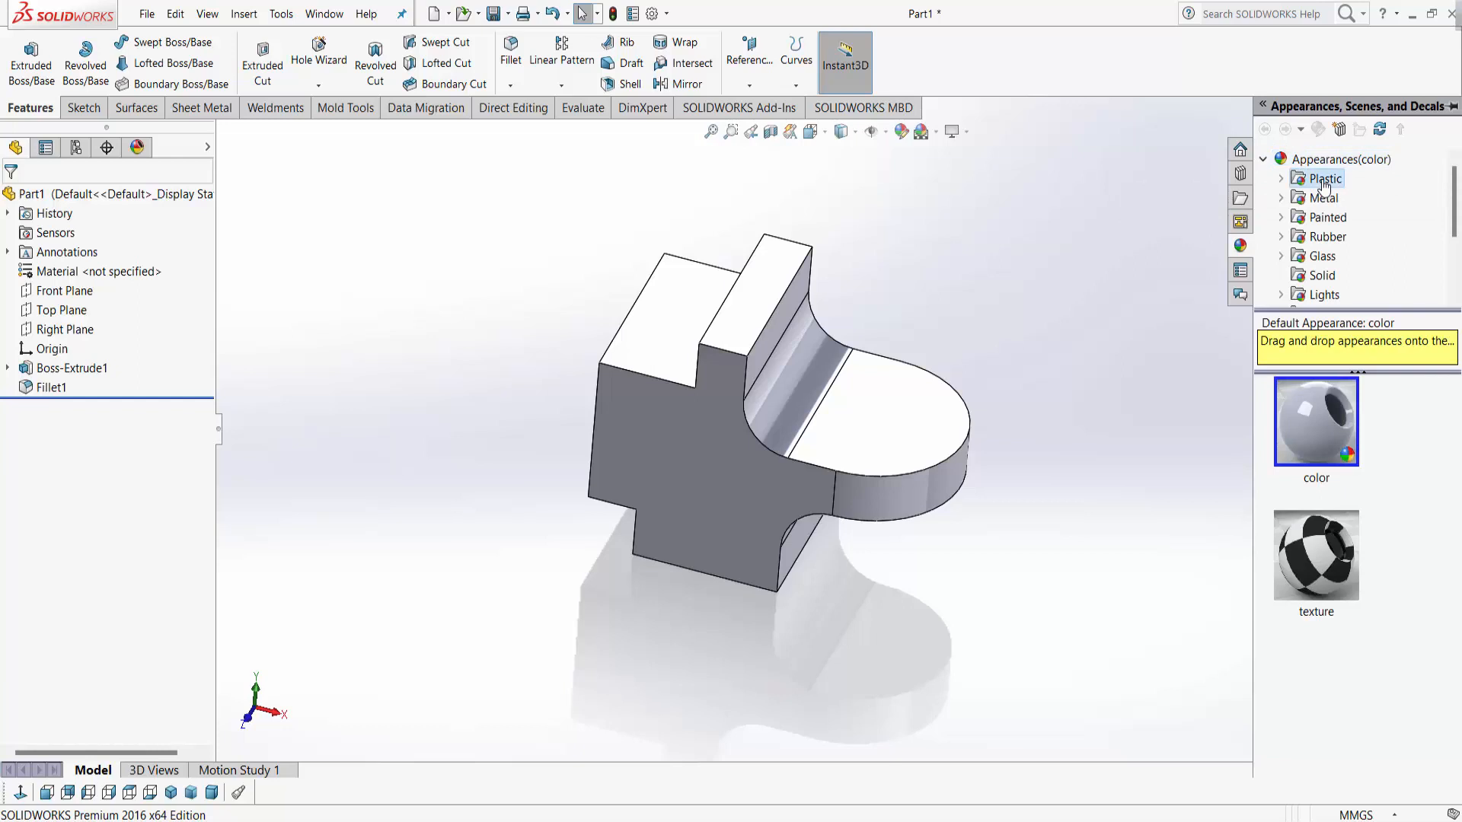
left_click(1353, 183)
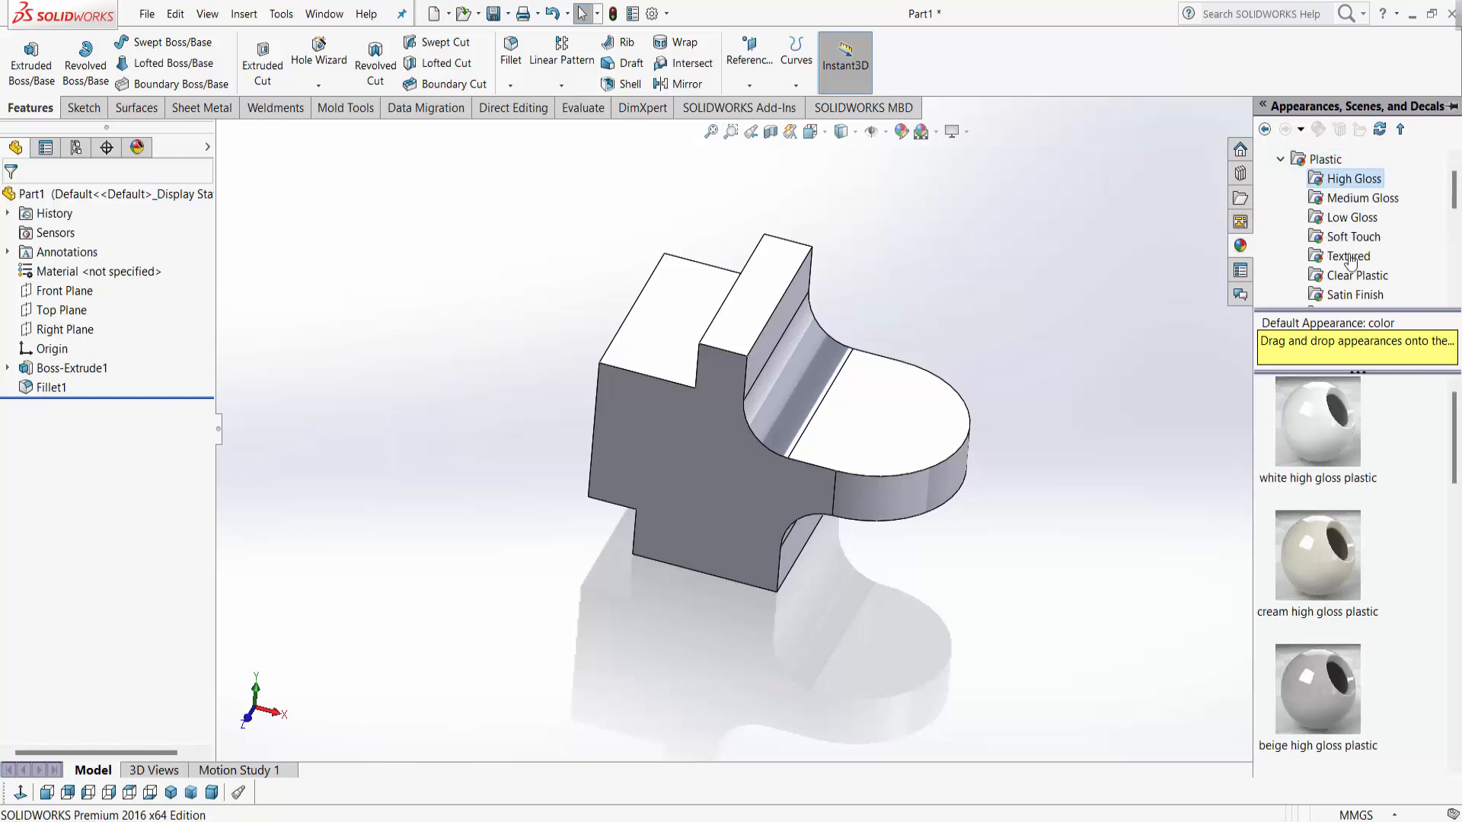
scroll(1328, 546, "down", 8)
mouse_move(1321, 502)
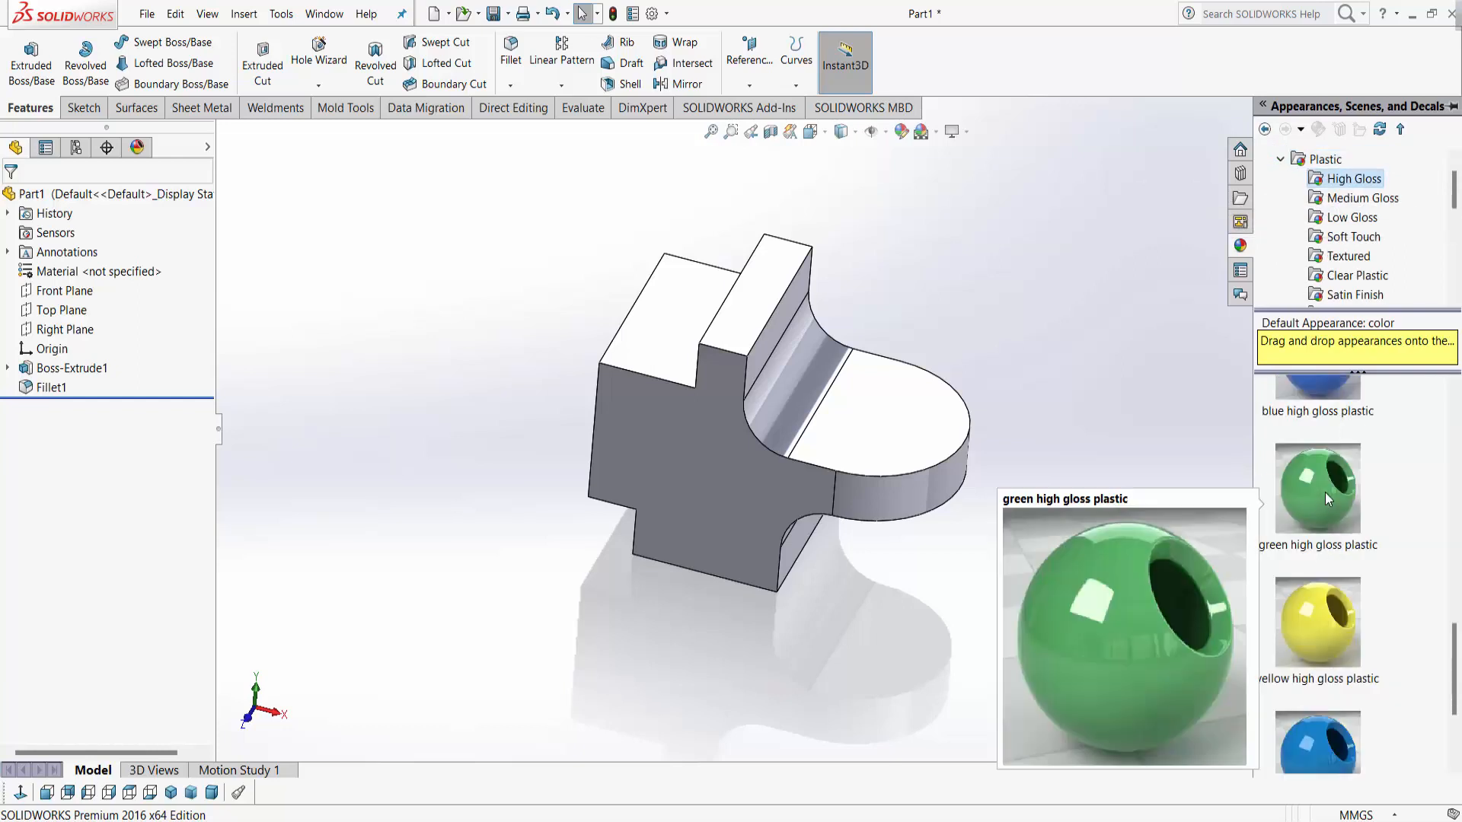
left_click_drag(1324, 492, 782, 502)
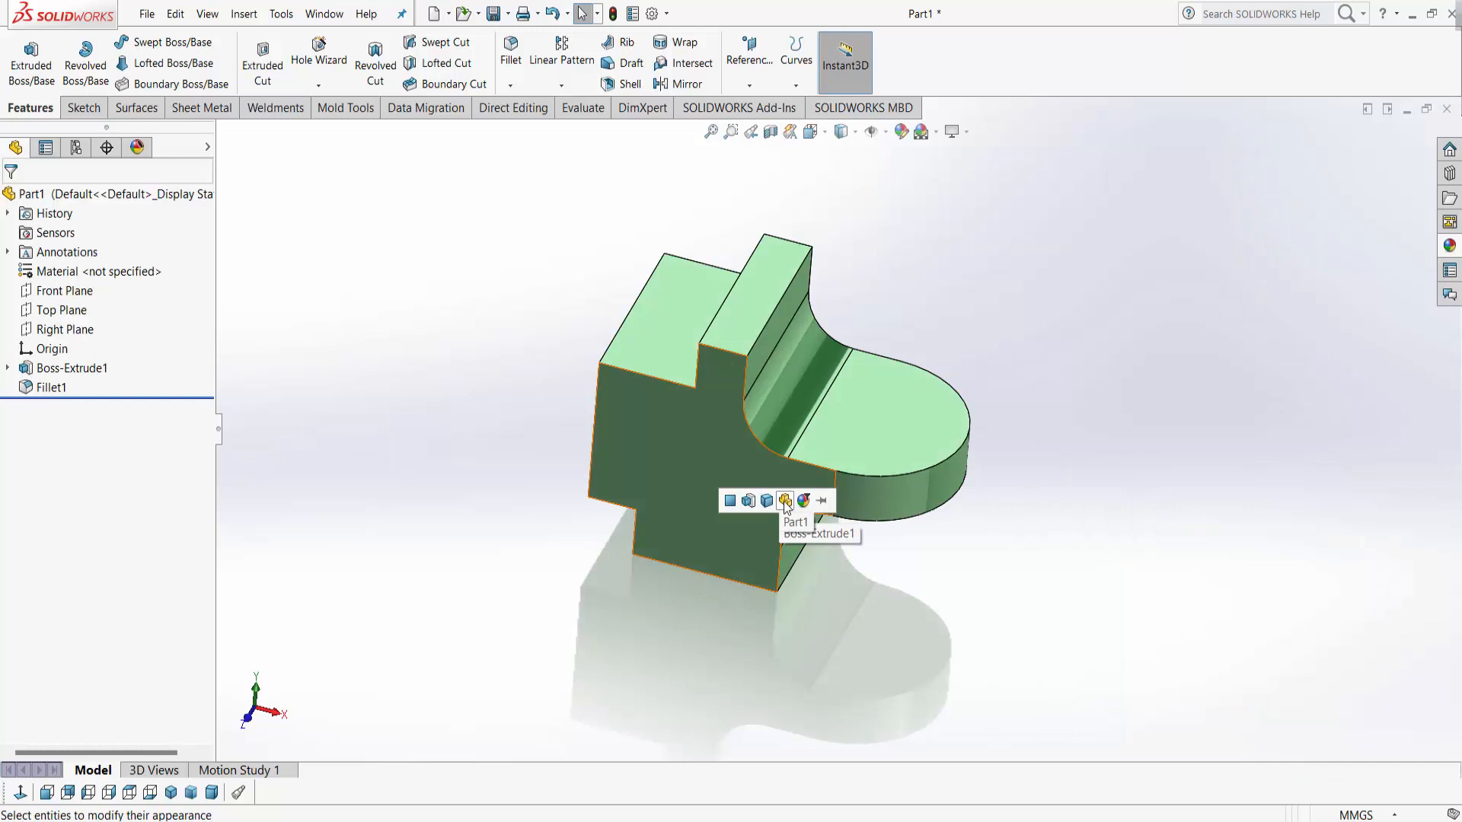
left_click(784, 500)
- Edit the part's green high gloss plastic appearance and change its color to the dark brown standard swatch
left_click(137, 147)
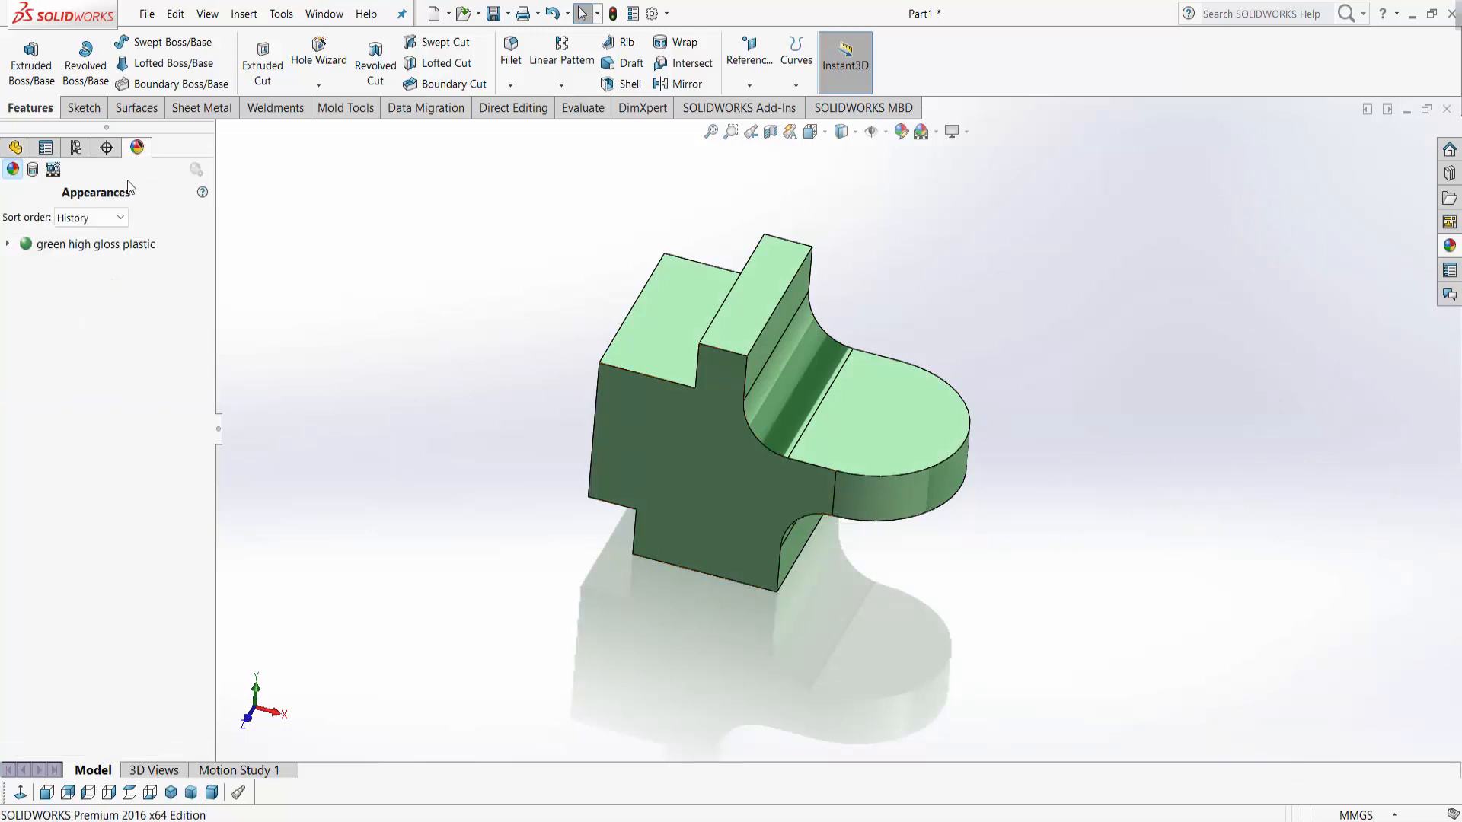
left_click(80, 244)
double_click(80, 245)
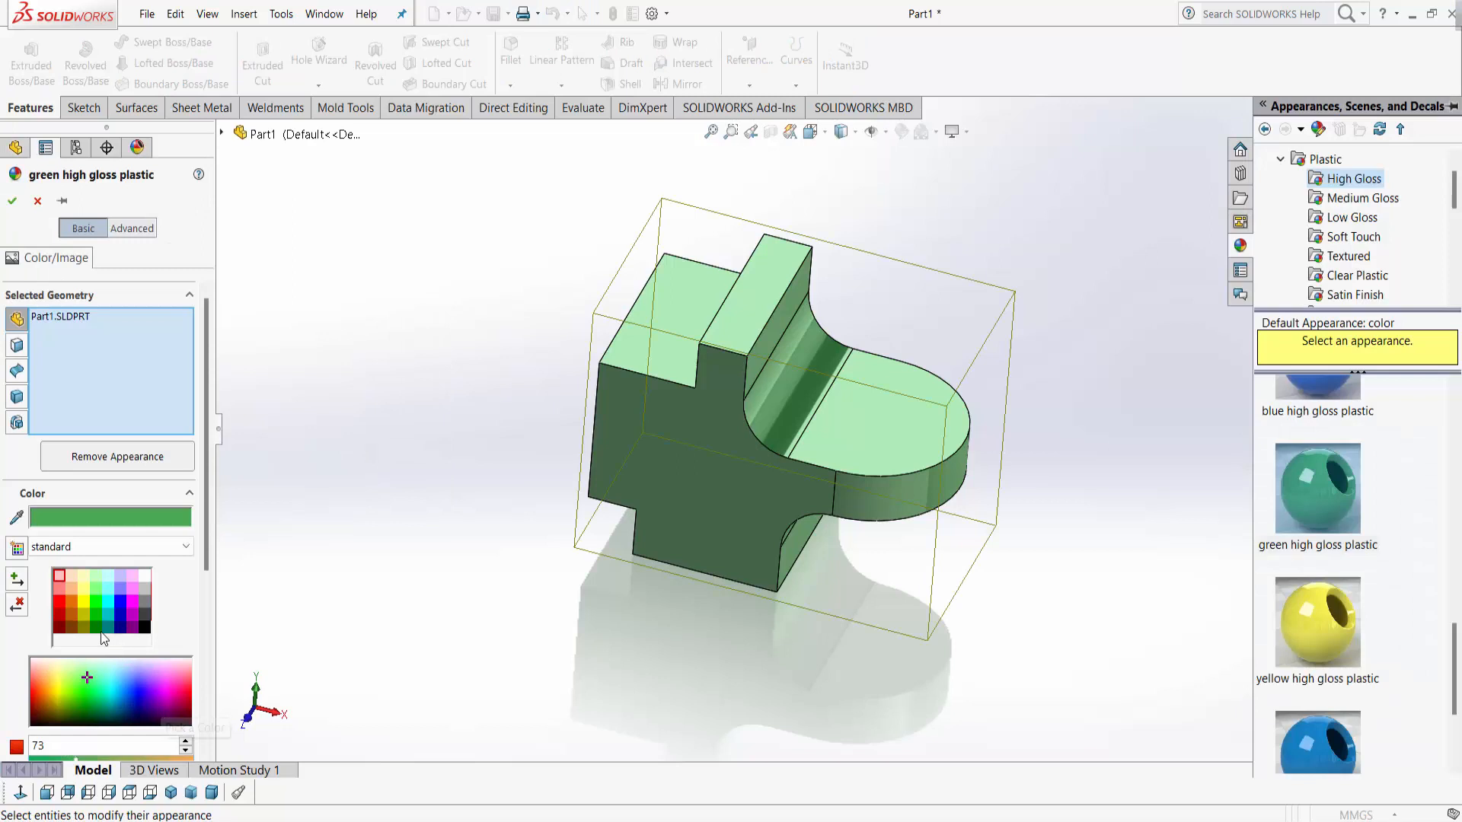
left_click(74, 627)
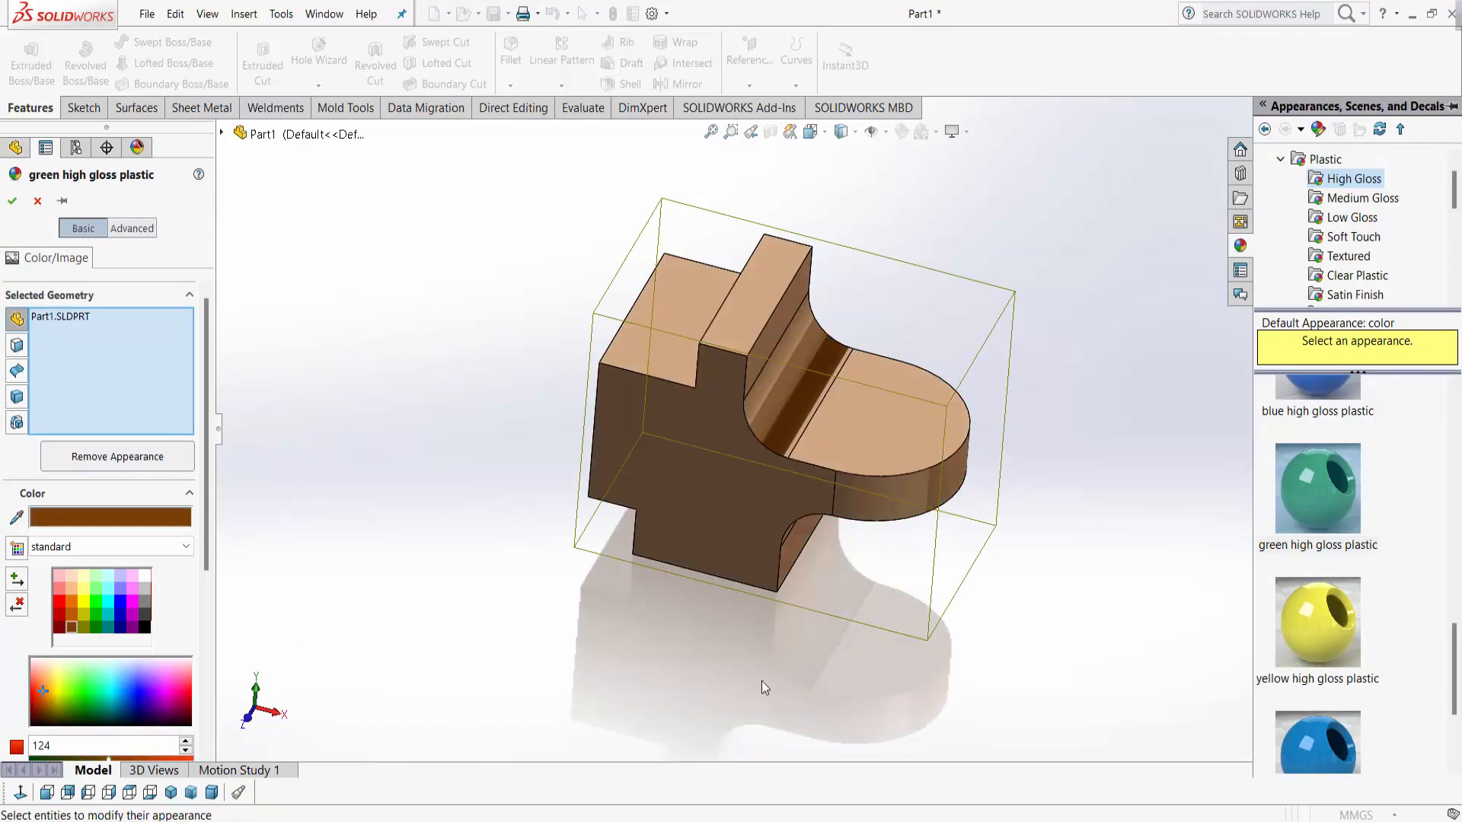
mouse_move(761, 681)
middle_mouse_down()
mouse_move(750, 623)
mouse_move(766, 606)
mouse_move(786, 662)
mouse_move(762, 685)
mouse_move(755, 663)
middle_mouse_up()
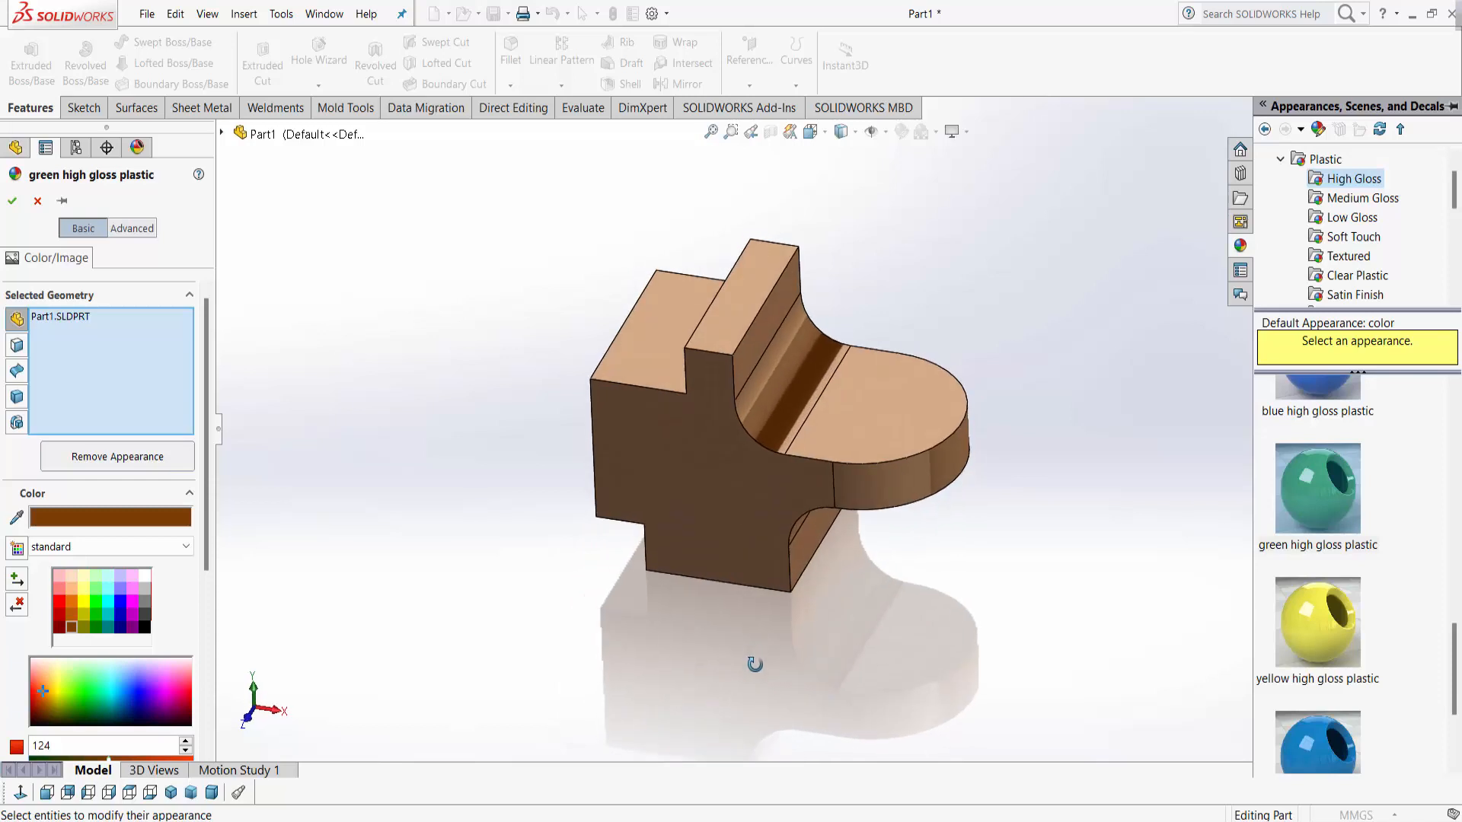